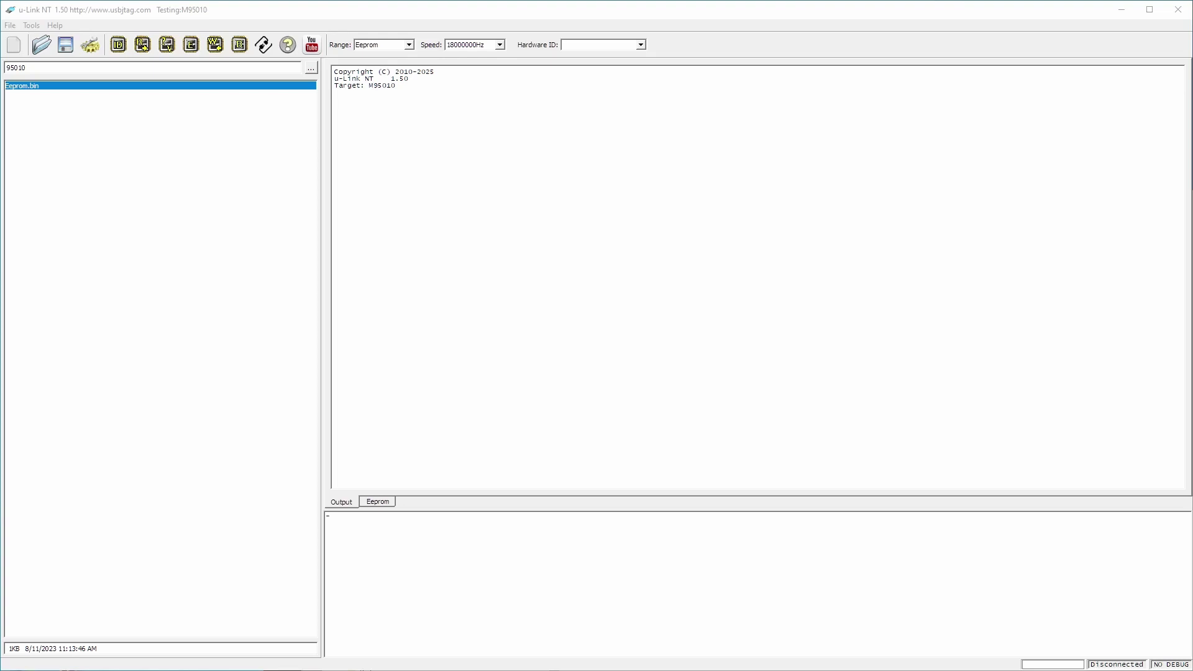
Check the wiring pinout for the M95010 and read the chip's EEPROM contents into the hex view.
{"action": "left_click", "coordinate": [264, 47]}
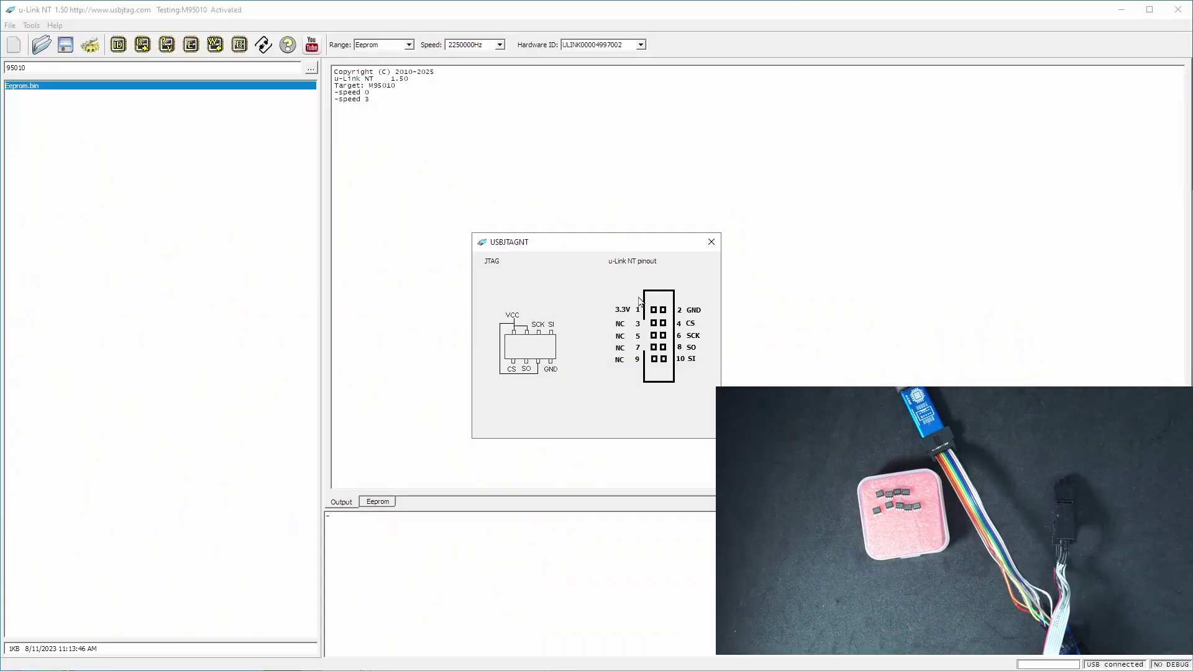
{"action": "left_click", "coordinate": [716, 246]}
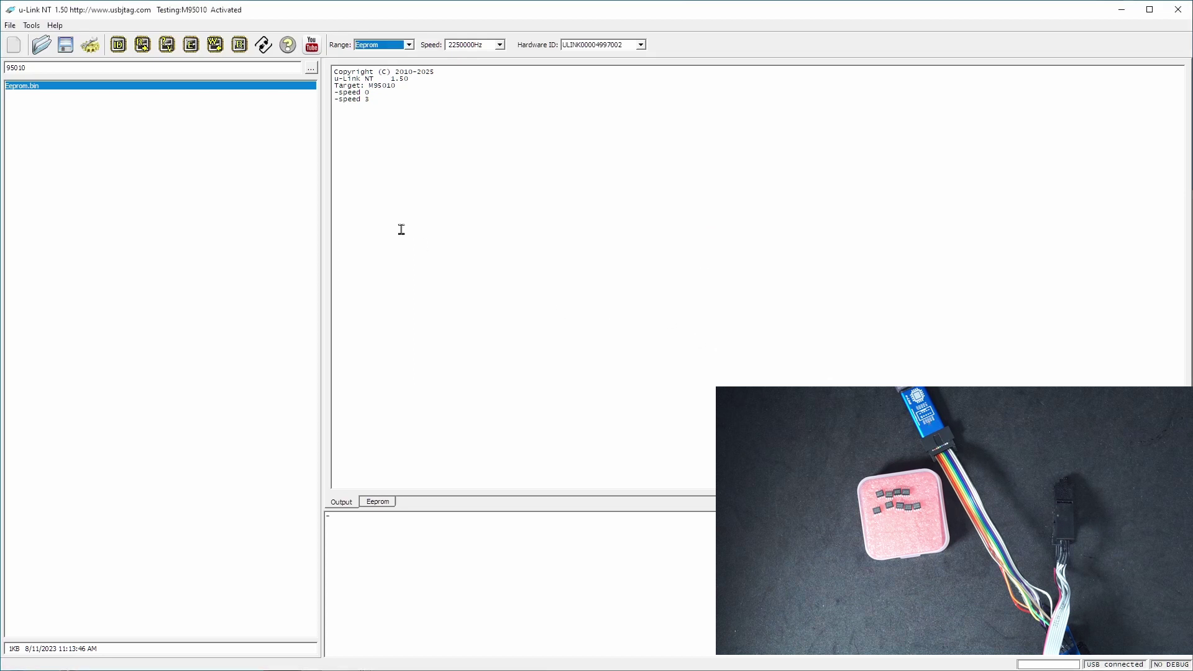
{"action": "left_click", "coordinate": [145, 53]}
{"action": "left_click", "coordinate": [380, 502]}
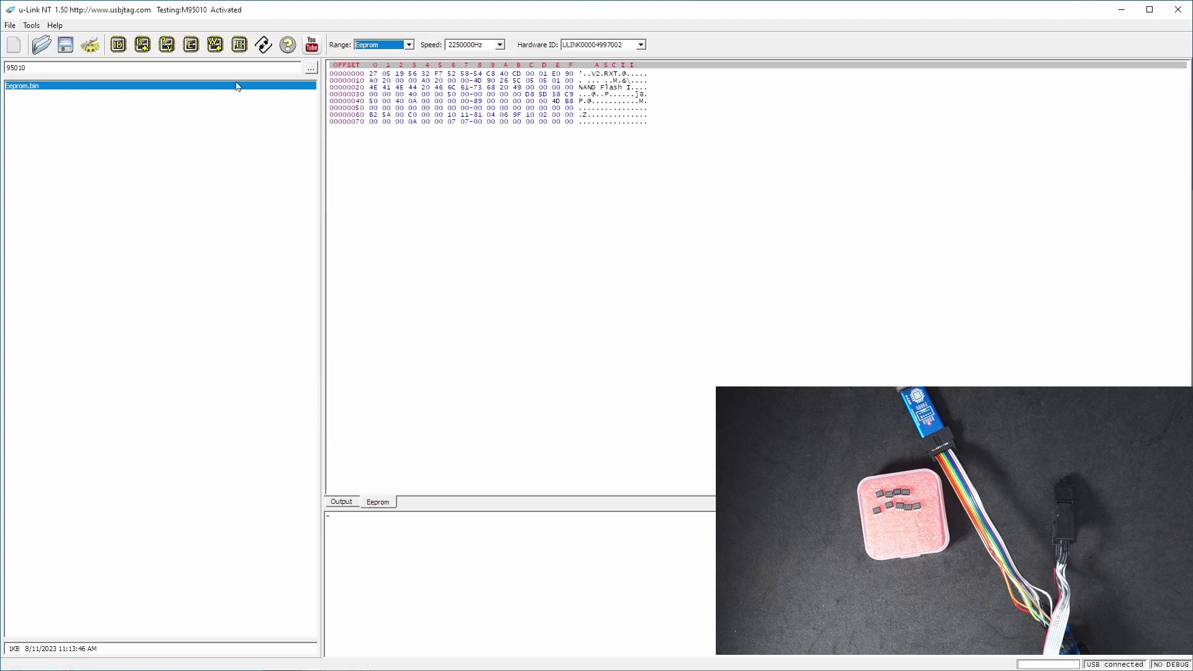
Erase the M95010 EEPROM and run a blank check on it.
{"action": "left_click", "coordinate": [191, 46]}
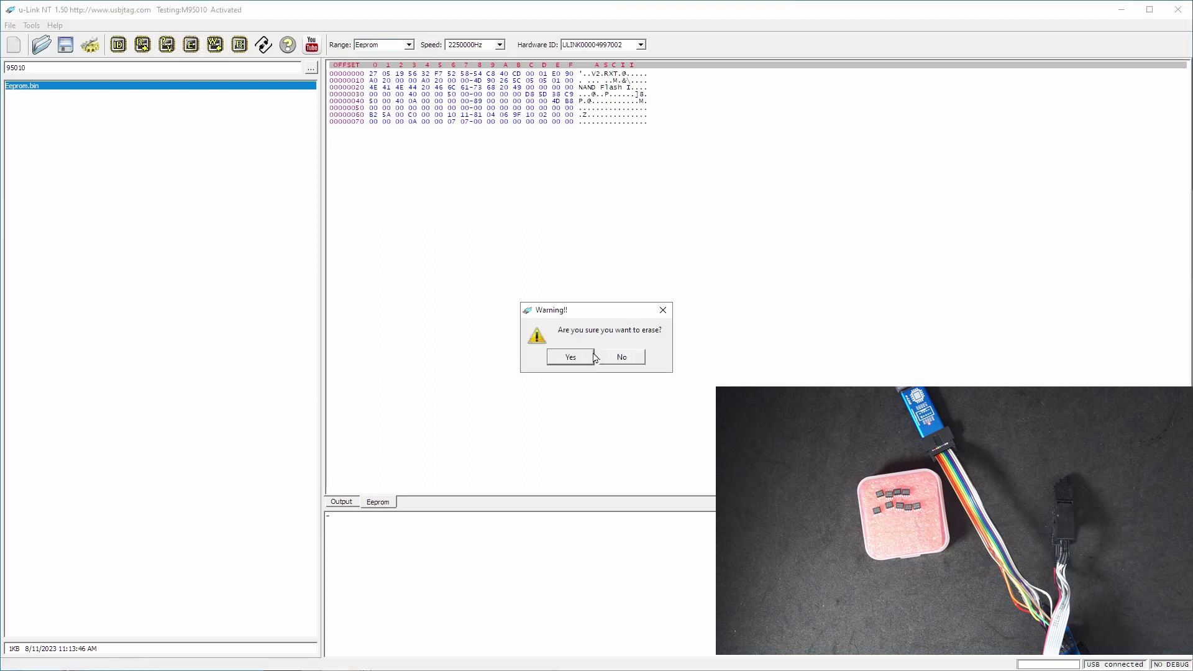
{"action": "left_click", "coordinate": [592, 357]}
{"action": "left_click", "coordinate": [341, 503]}
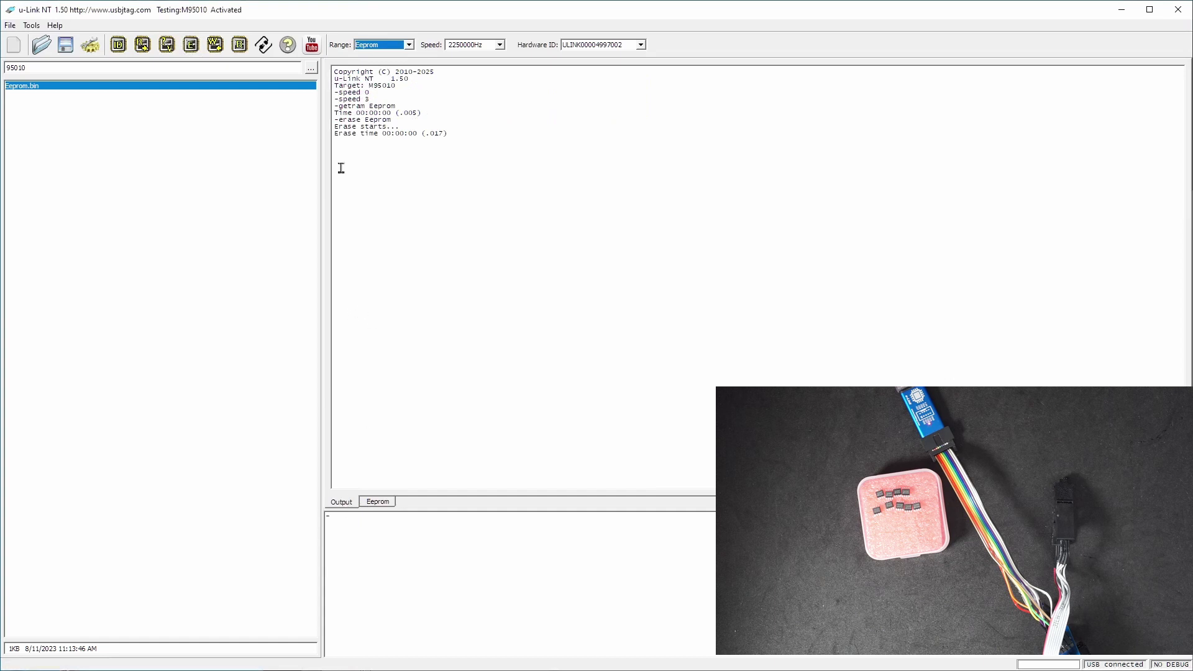
{"action": "left_click", "coordinate": [240, 48]}
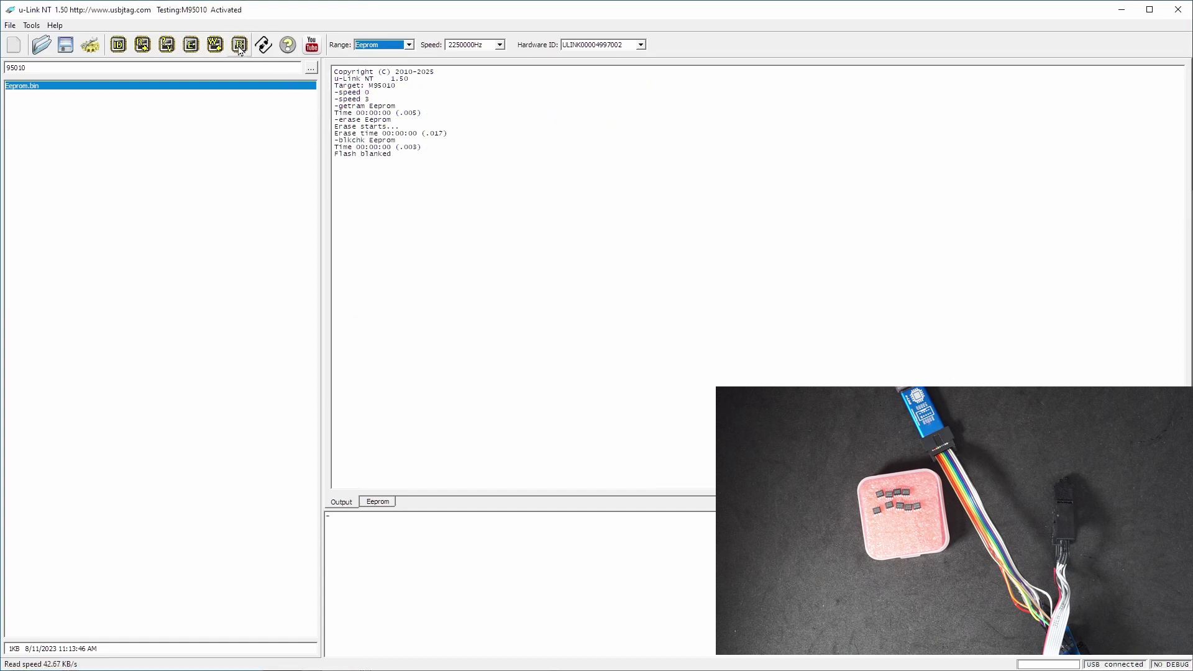
Load Eeprom.bin from the 95010 folder and write it to the M95010 chip.
{"action": "double_click", "coordinate": [230, 91]}
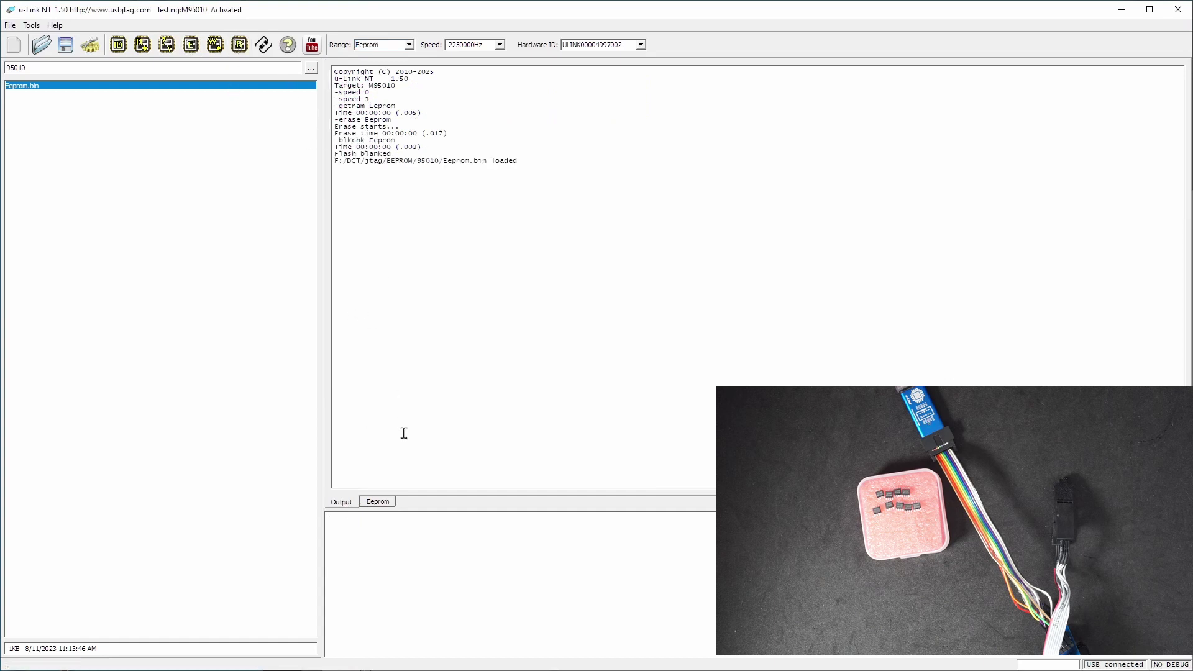
{"action": "left_click", "coordinate": [216, 47]}
{"action": "left_click", "coordinate": [573, 358]}
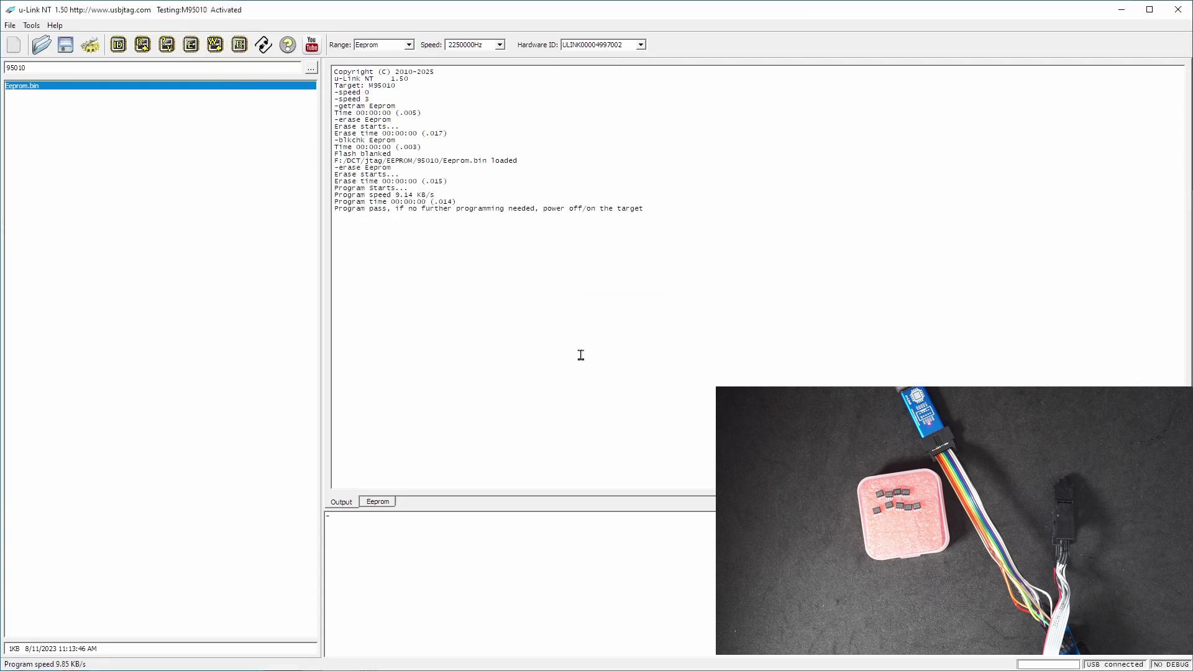
Compare the M95010 with the loaded data, run a blank check, and review the EEPROM hex data against the output log.
{"action": "left_click", "coordinate": [169, 47]}
{"action": "left_click", "coordinate": [240, 51]}
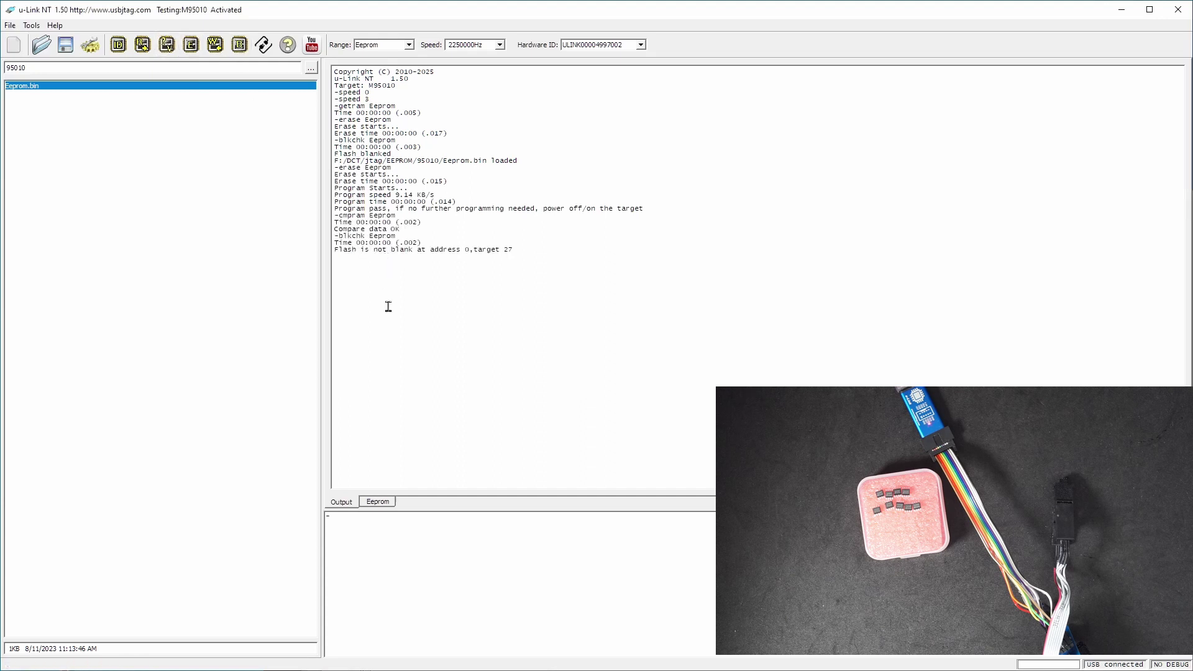
{"action": "left_click", "coordinate": [168, 46]}
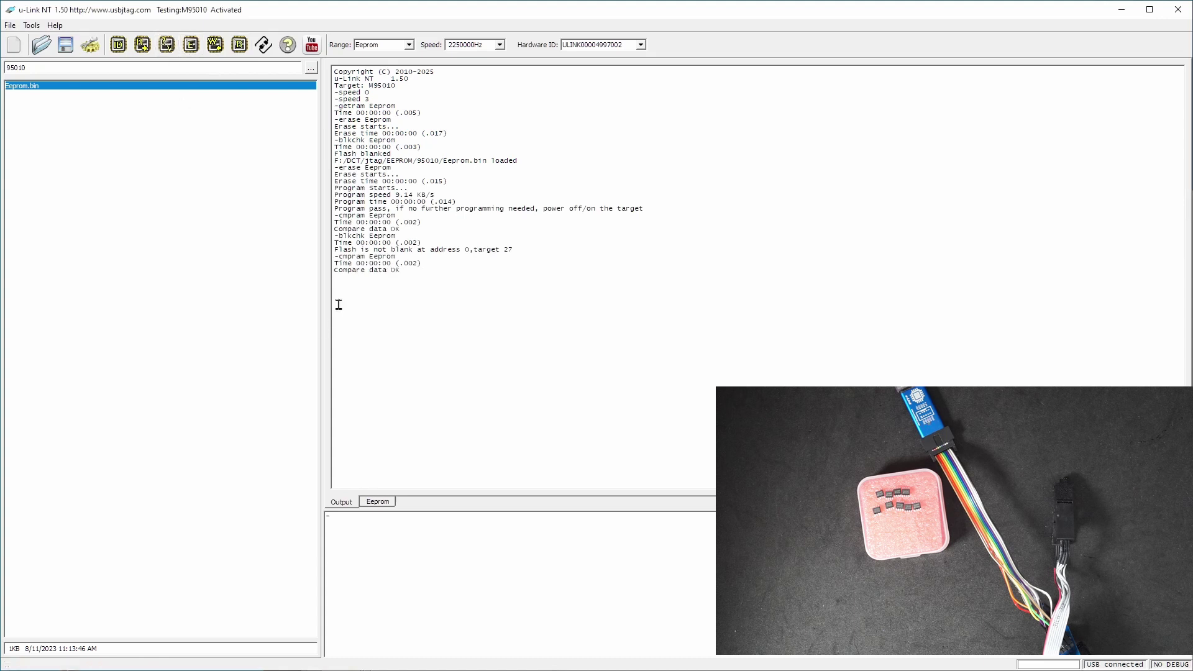
{"action": "left_click", "coordinate": [379, 504]}
{"action": "left_click", "coordinate": [341, 504]}
{"action": "left_click", "coordinate": [387, 503]}
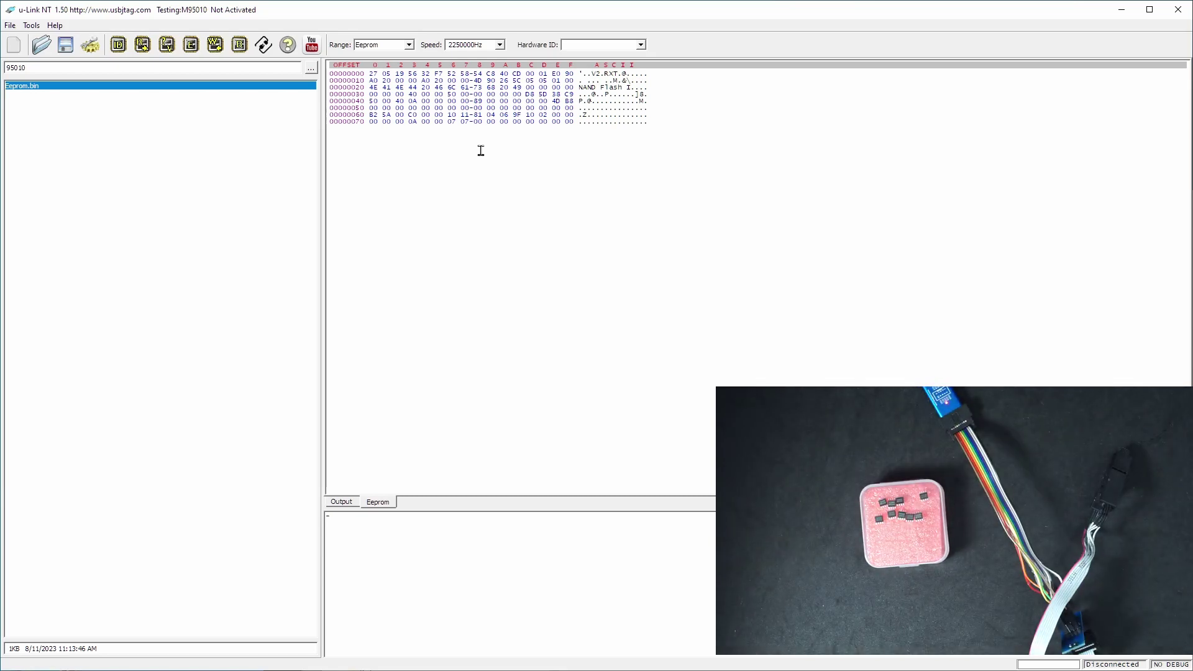
Change the target device to M95020 in the EEPROM protocol's target configuration.
{"action": "left_click", "coordinate": [91, 49]}
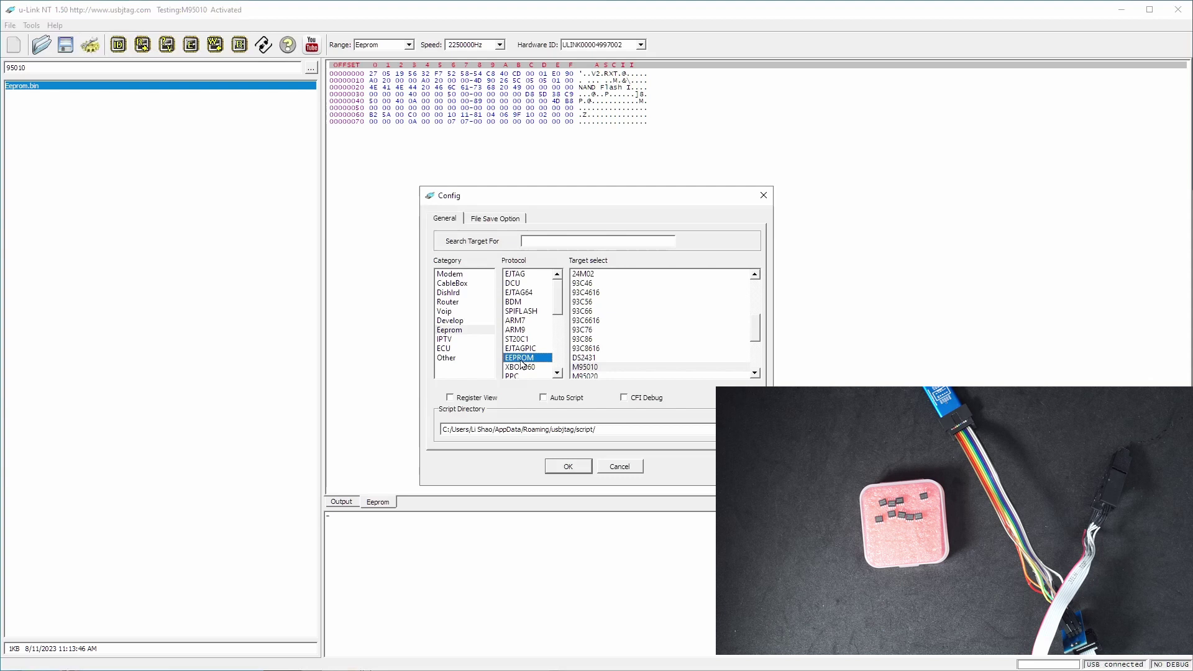
{"action": "scroll", "coordinate": [604, 354], "scroll_direction": "down", "scroll_amount": 1}
{"action": "left_click", "coordinate": [592, 350]}
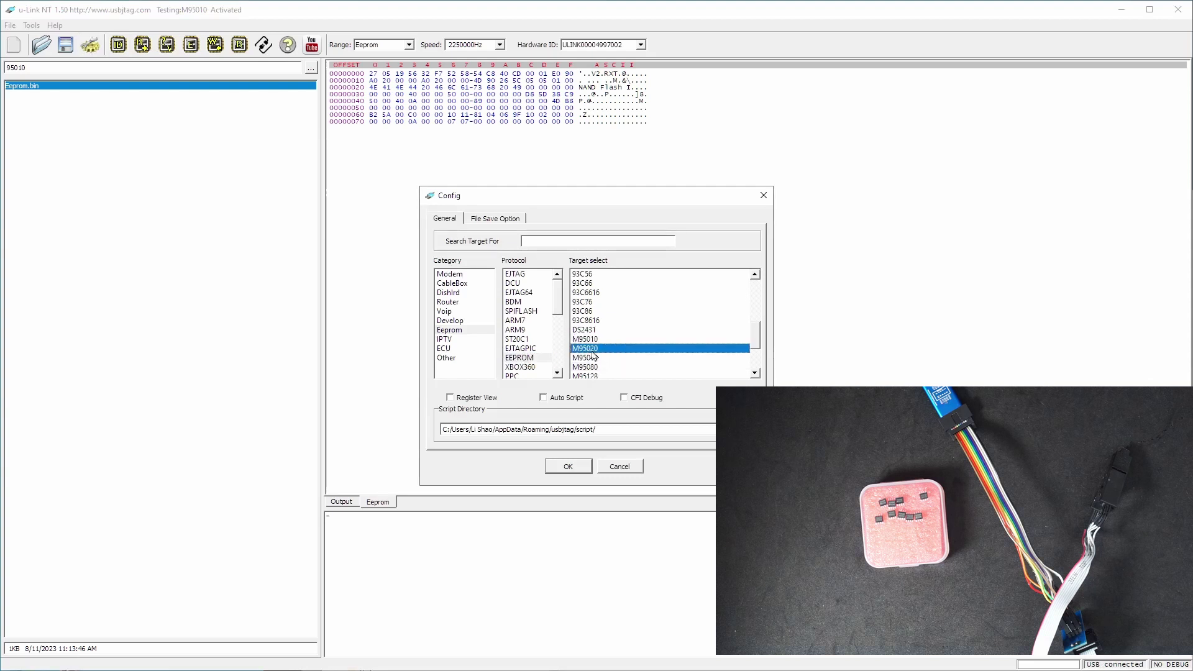
{"action": "left_click", "coordinate": [570, 466]}
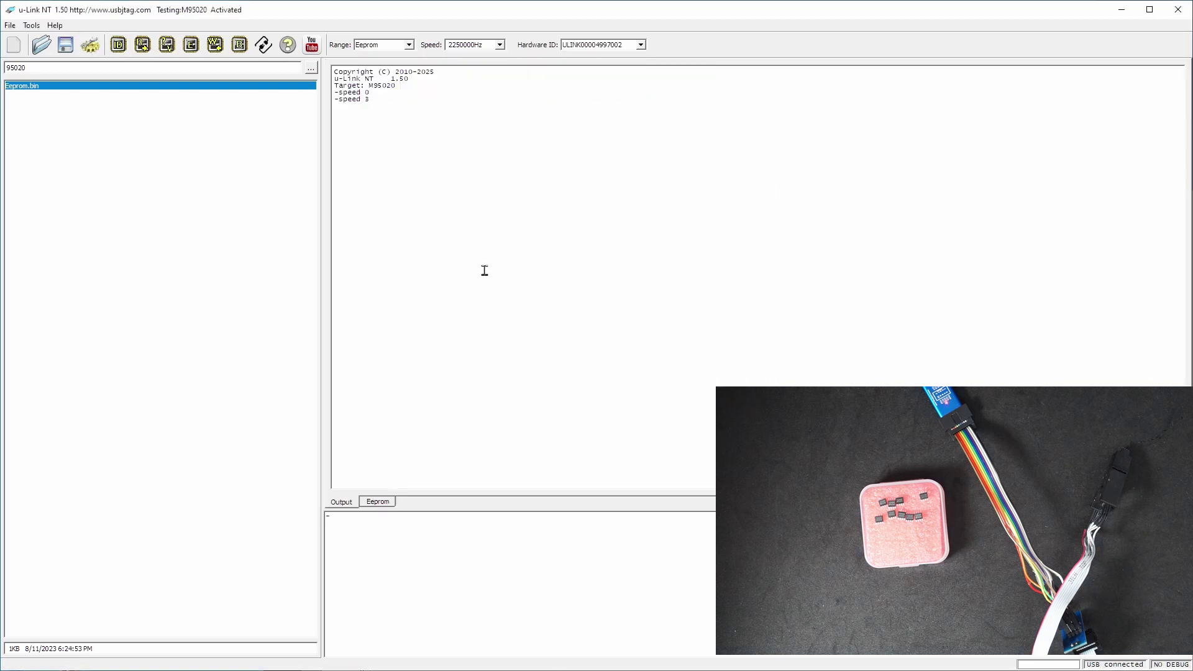
Read the M95020 EEPROM contents and examine the hex data alongside the output log.
{"action": "left_click", "coordinate": [141, 53]}
{"action": "left_click", "coordinate": [376, 502]}
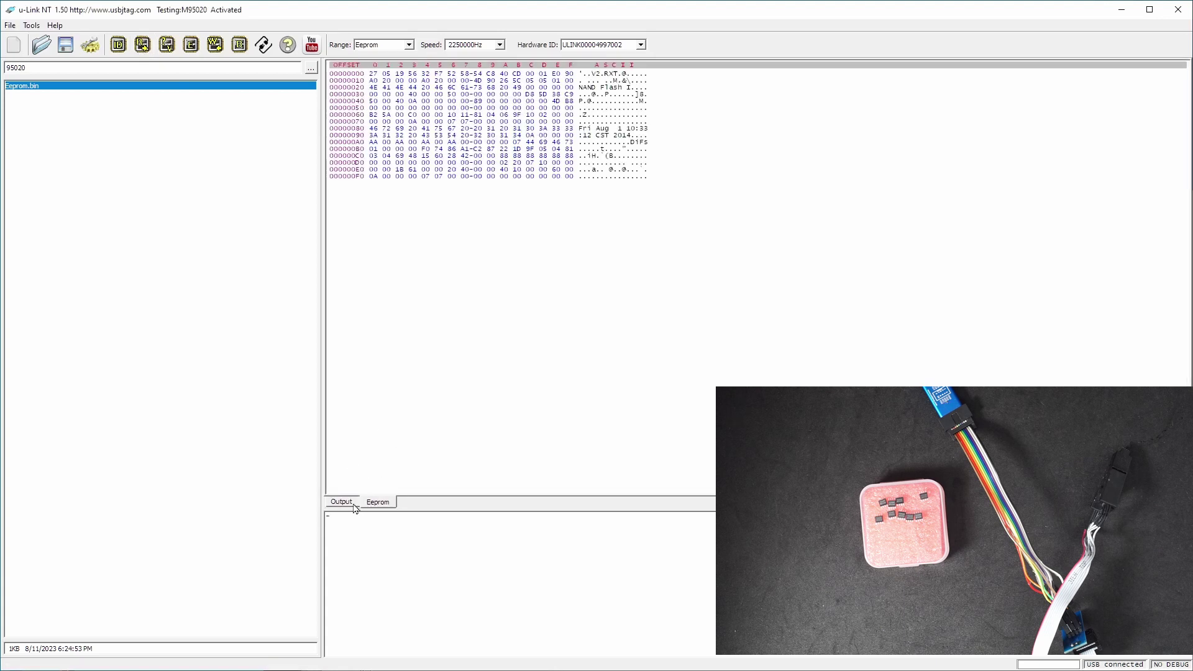
{"action": "left_click", "coordinate": [343, 502]}
{"action": "left_click", "coordinate": [377, 503]}
{"action": "left_click", "coordinate": [343, 503]}
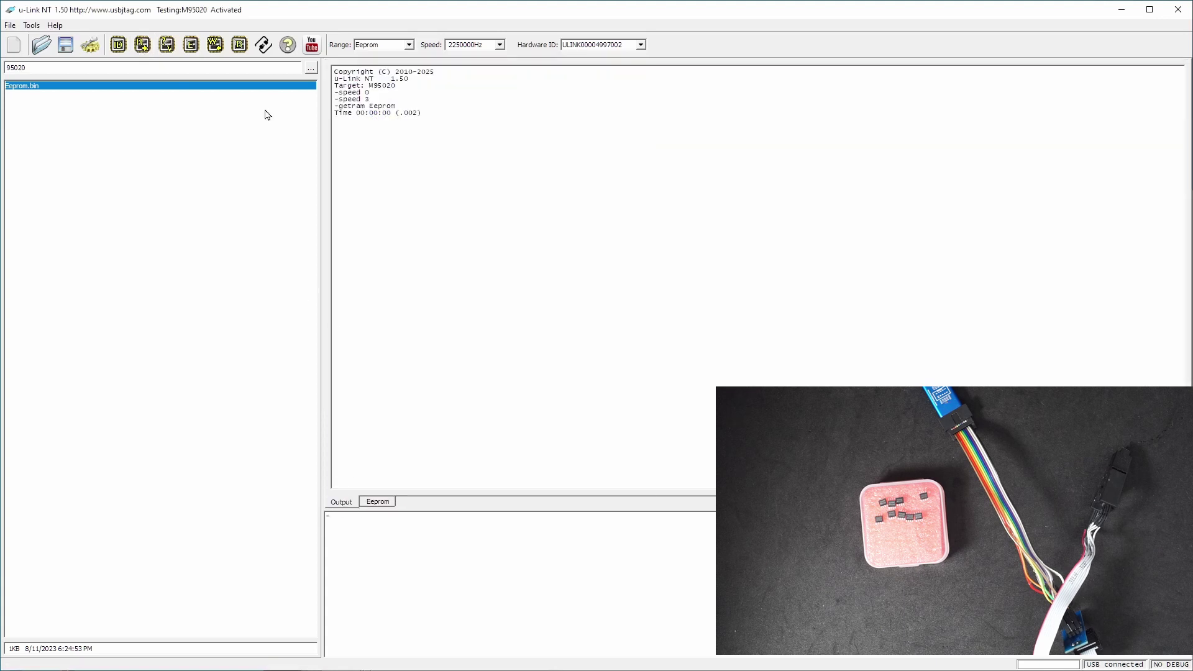
Erase the M95020 EEPROM with blank checks around the erase, and read it back to inspect its contents.
{"action": "left_click", "coordinate": [241, 48]}
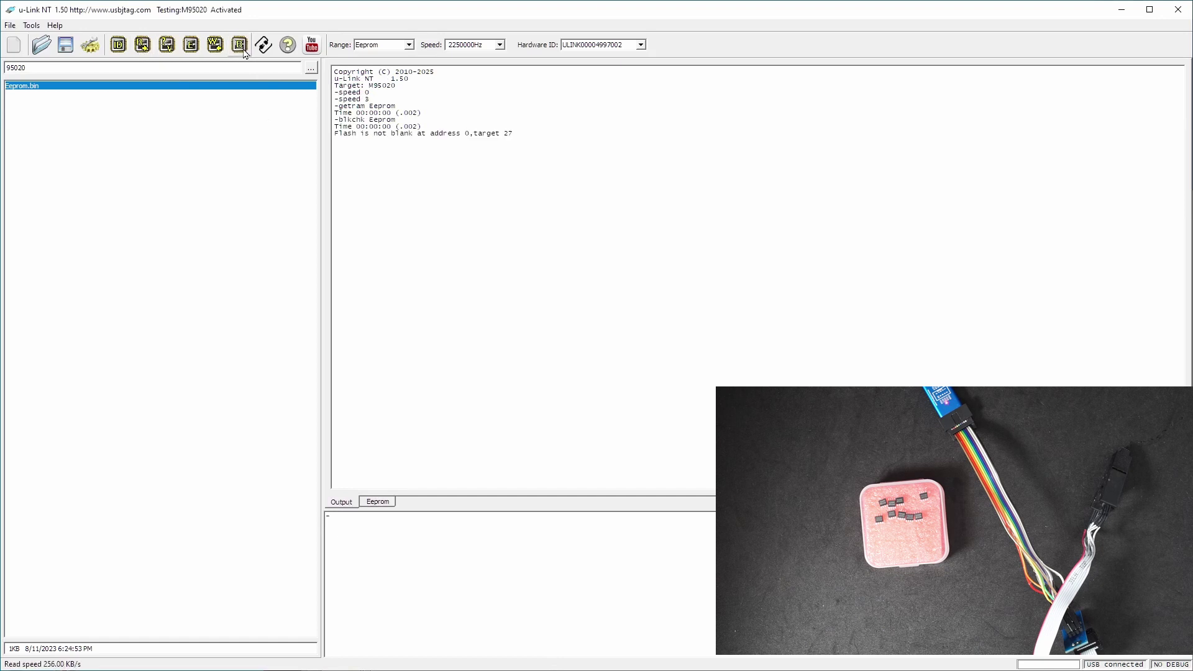
{"action": "left_click", "coordinate": [192, 50]}
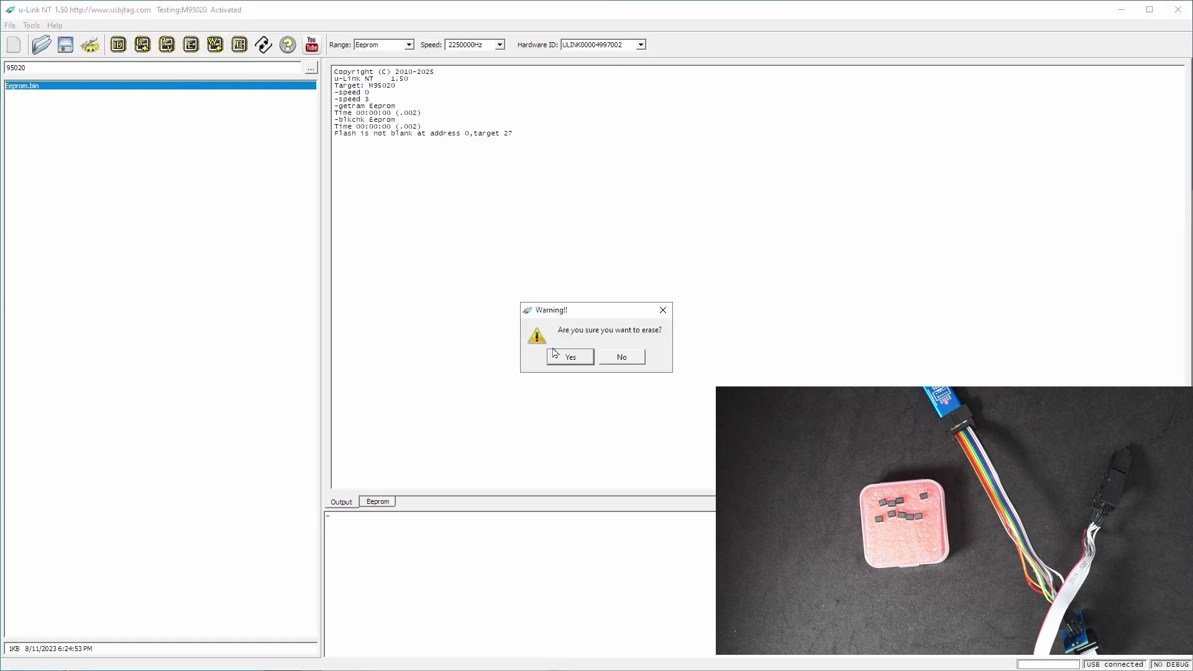
{"action": "left_click", "coordinate": [574, 359]}
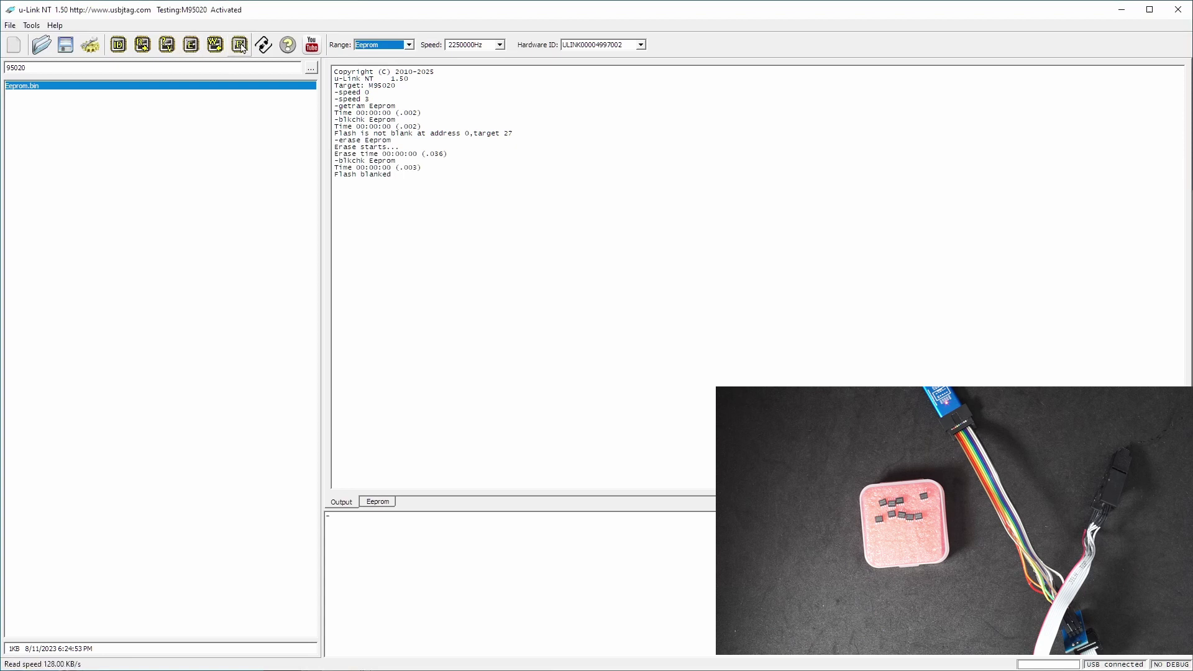
{"action": "left_click", "coordinate": [142, 44]}
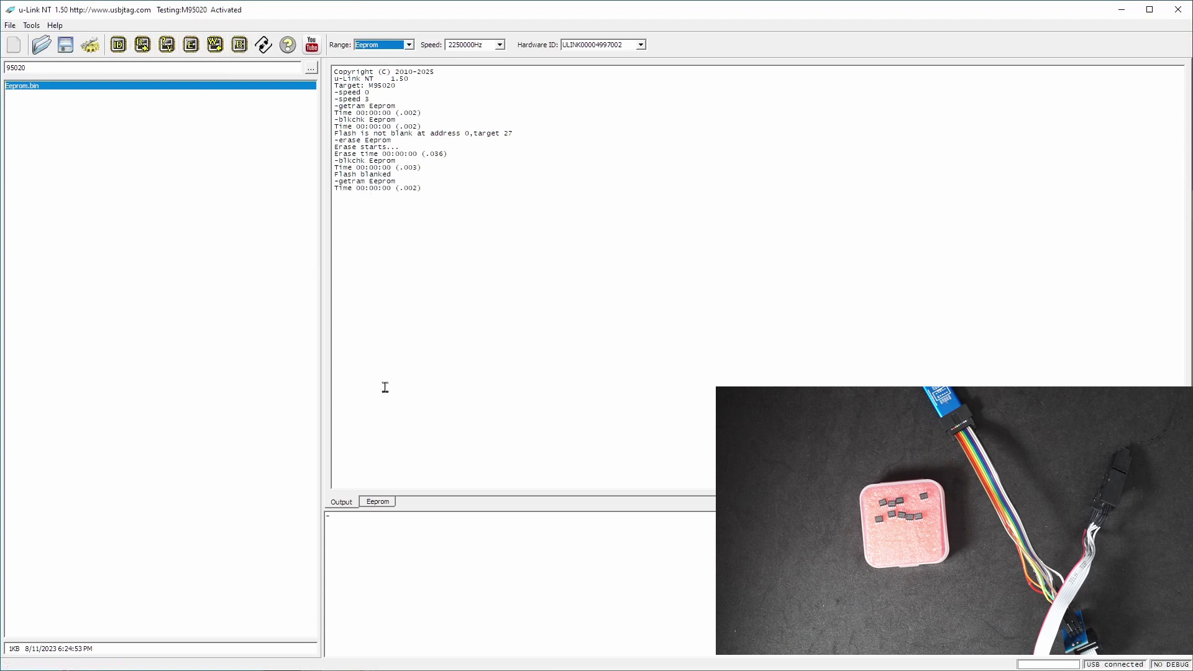
{"action": "left_click", "coordinate": [378, 502]}
{"action": "left_click", "coordinate": [348, 502]}
Load Eeprom.bin from the 95020 folder and inspect its hex data.
{"action": "double_click", "coordinate": [169, 88]}
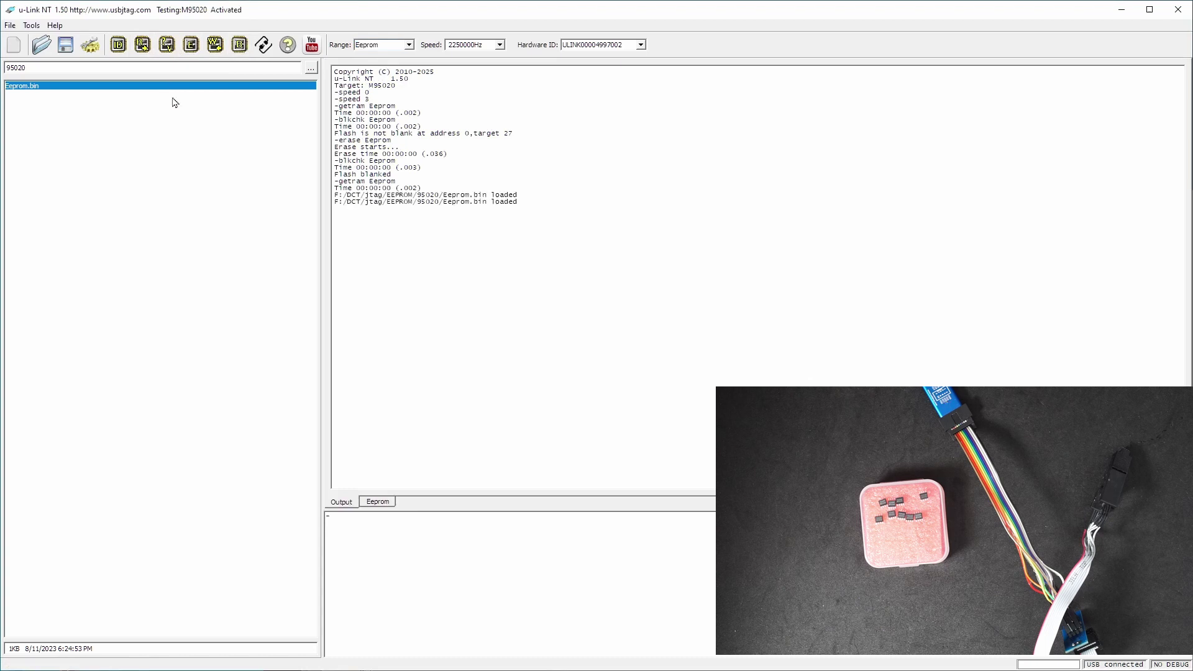
{"action": "left_click", "coordinate": [377, 502]}
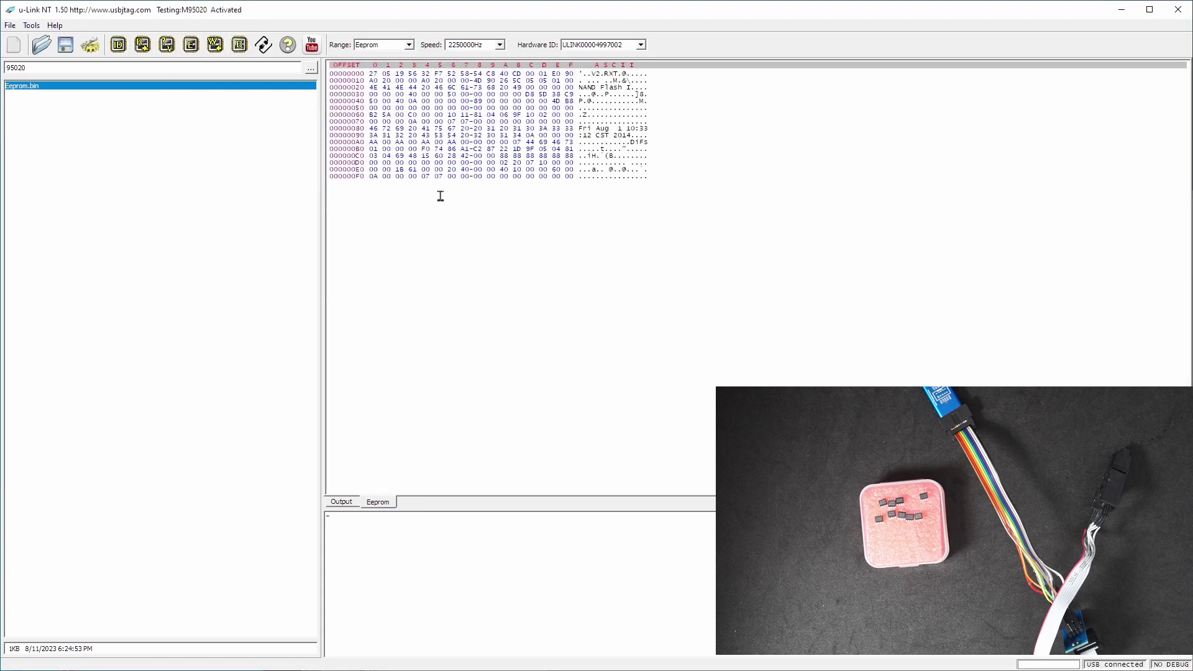
{"action": "left_click", "coordinate": [338, 503]}
Write the loaded Eeprom.bin data to the M95020 chip and compare the chip against it.
{"action": "left_click", "coordinate": [214, 44]}
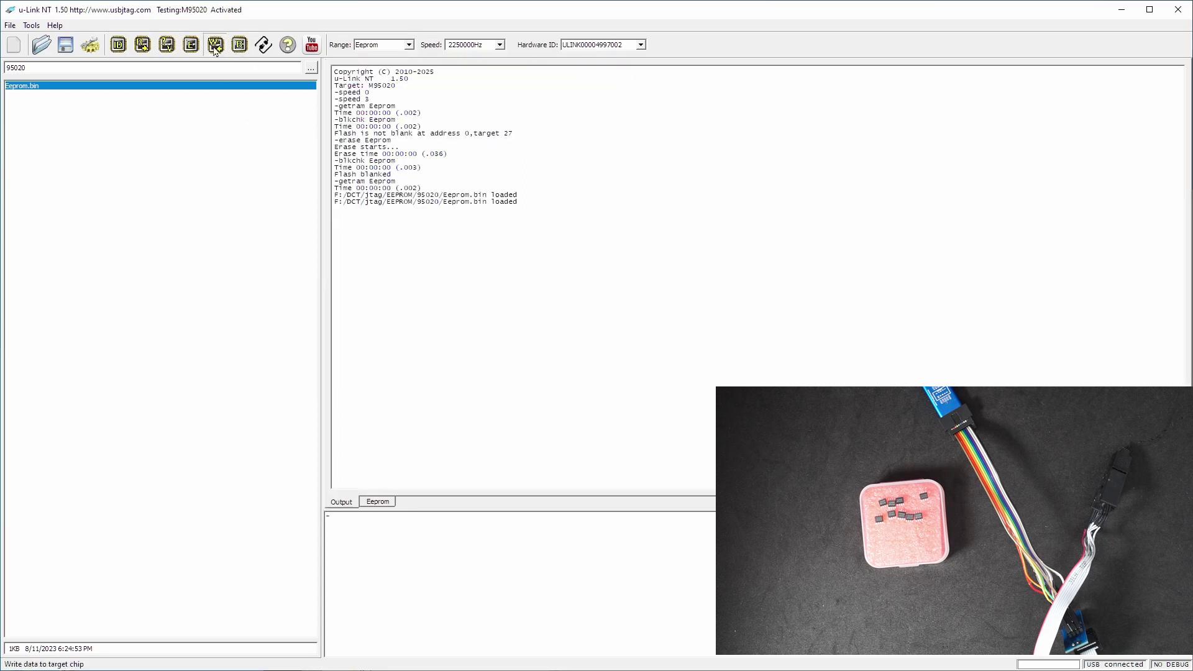
{"action": "left_click", "coordinate": [572, 357]}
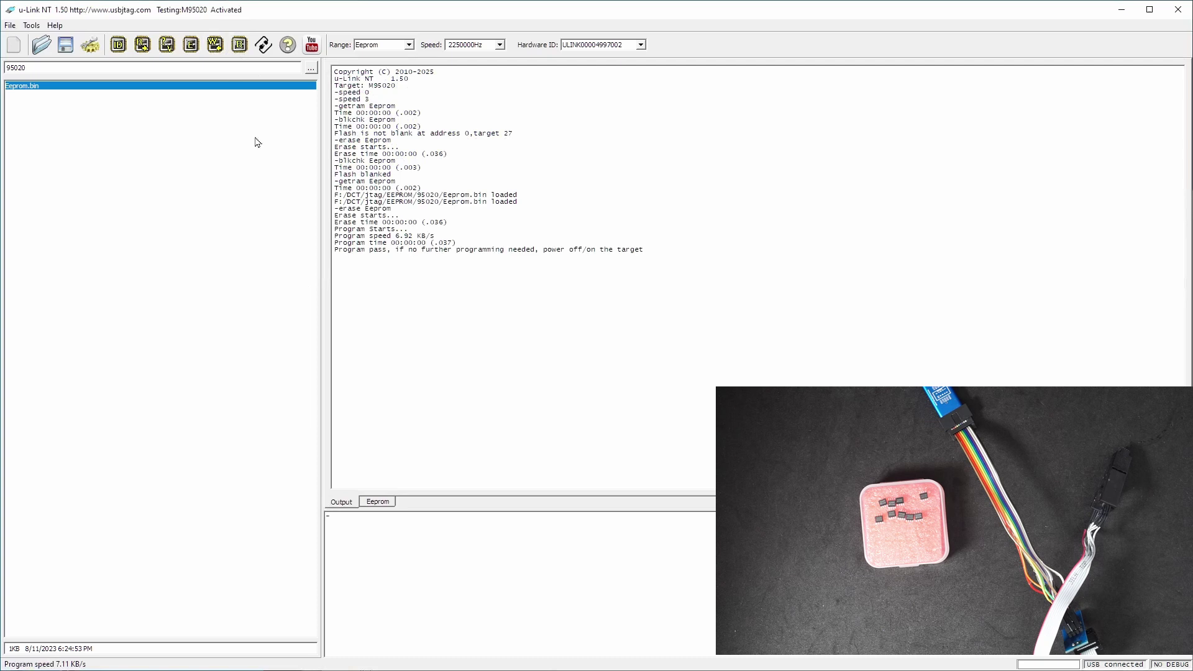
{"action": "left_click", "coordinate": [167, 45]}
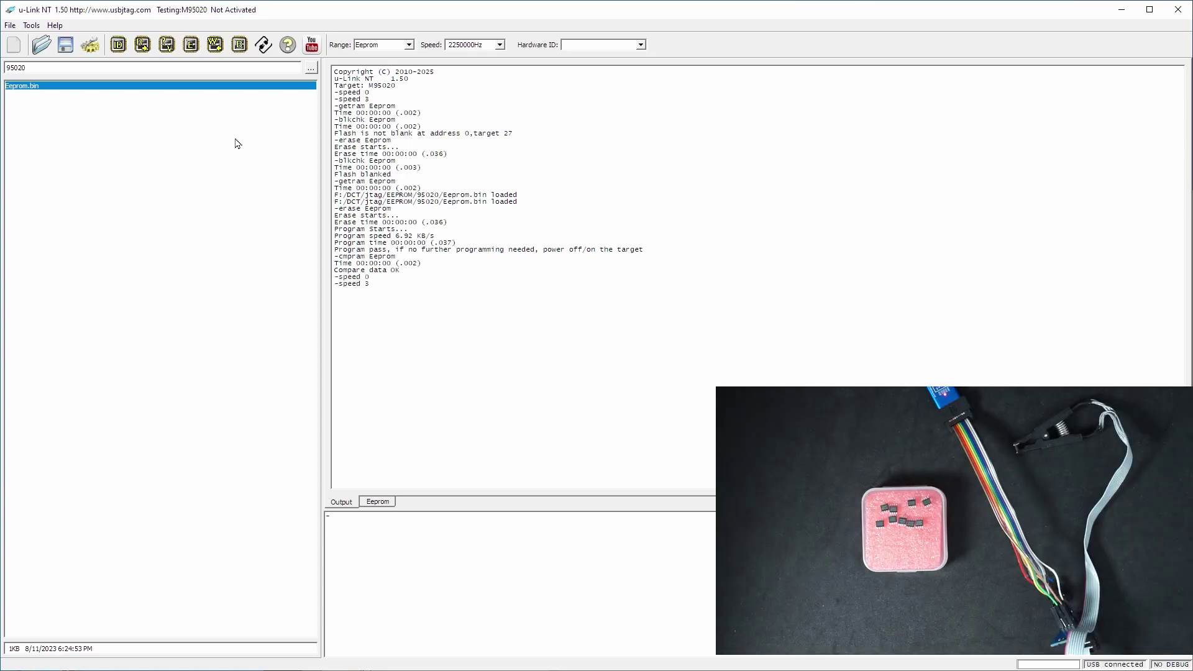
Change the target device to M95040 in the EEPROM target configuration.
{"action": "left_click", "coordinate": [118, 45]}
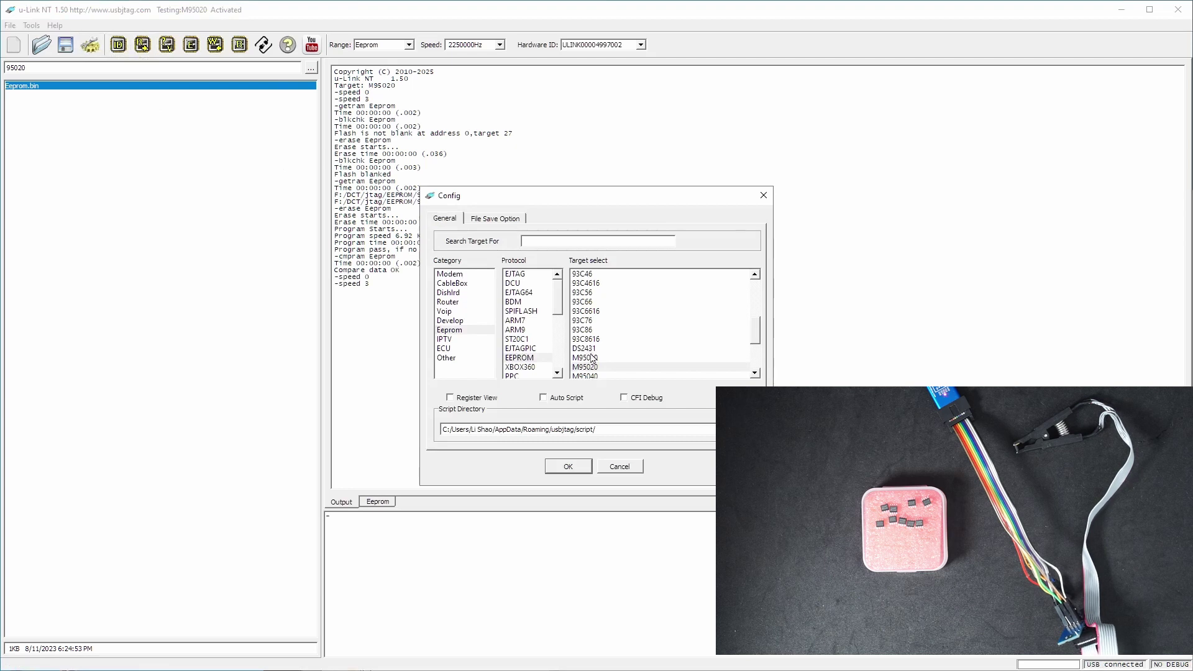
{"action": "left_click", "coordinate": [586, 375]}
{"action": "left_click", "coordinate": [569, 466]}
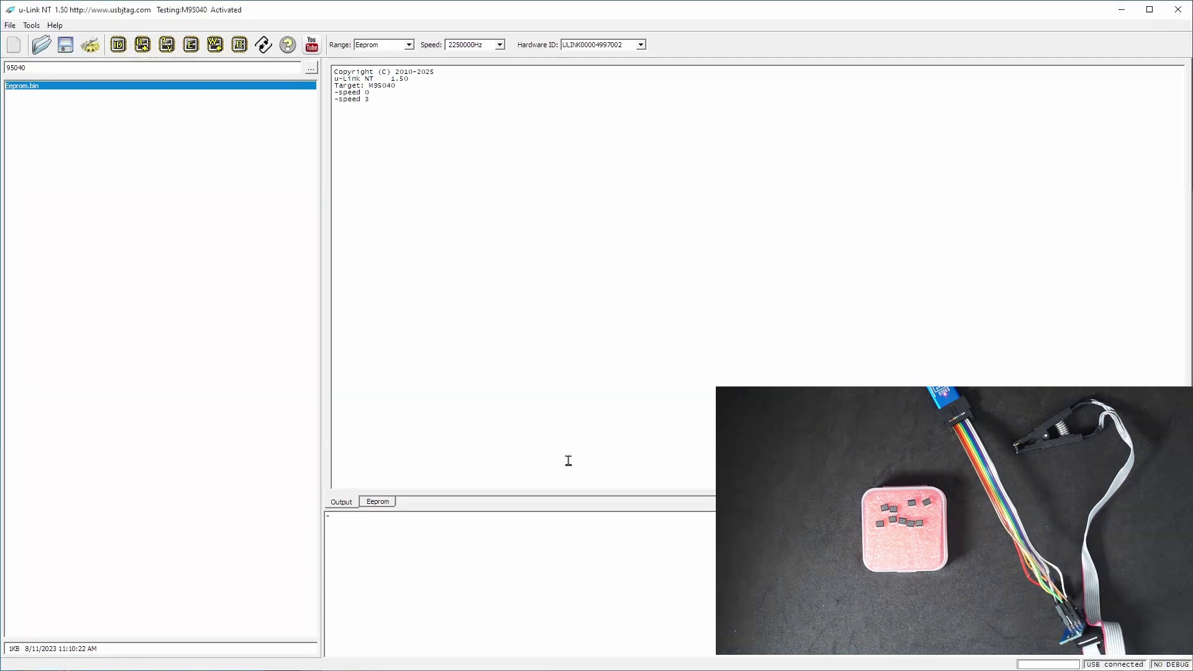
Read the M95040 EEPROM contents, inspect the hex data, and return to the output log.
{"action": "left_click", "coordinate": [142, 44]}
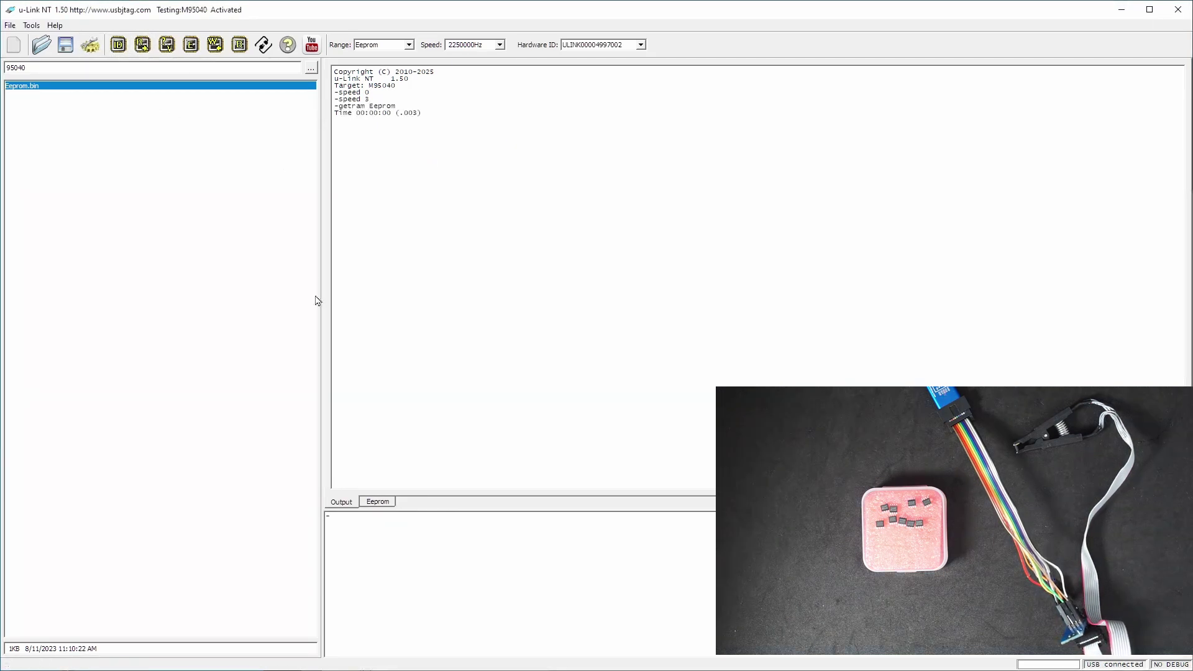
{"action": "left_click", "coordinate": [380, 502]}
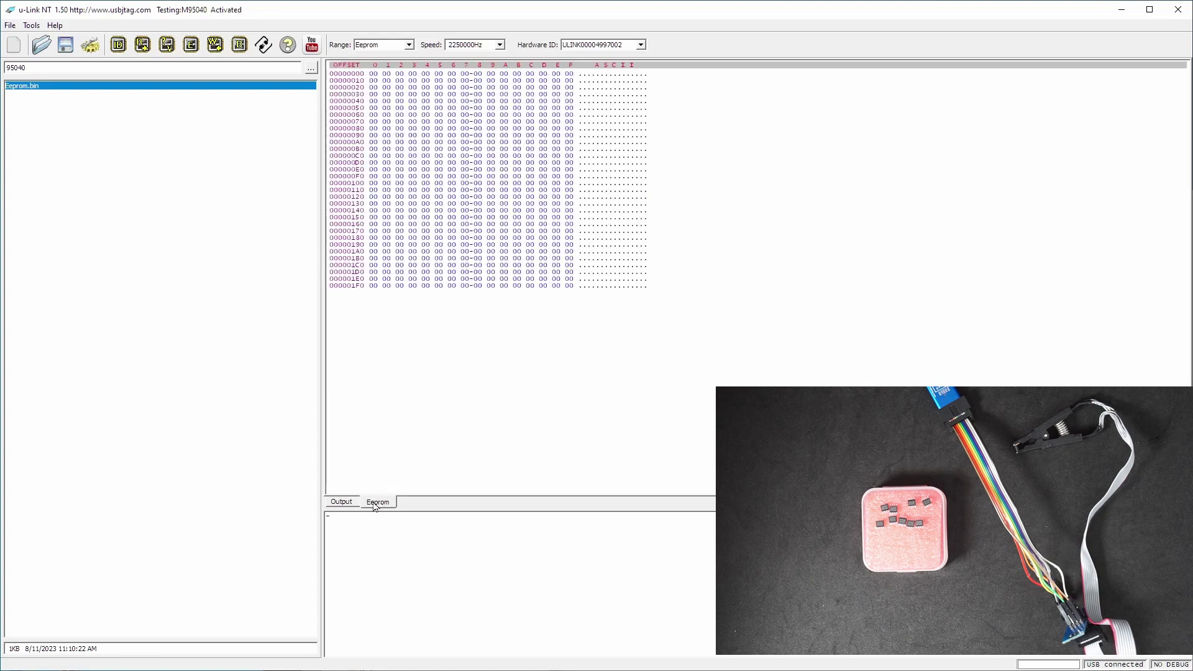
{"action": "left_click", "coordinate": [360, 503]}
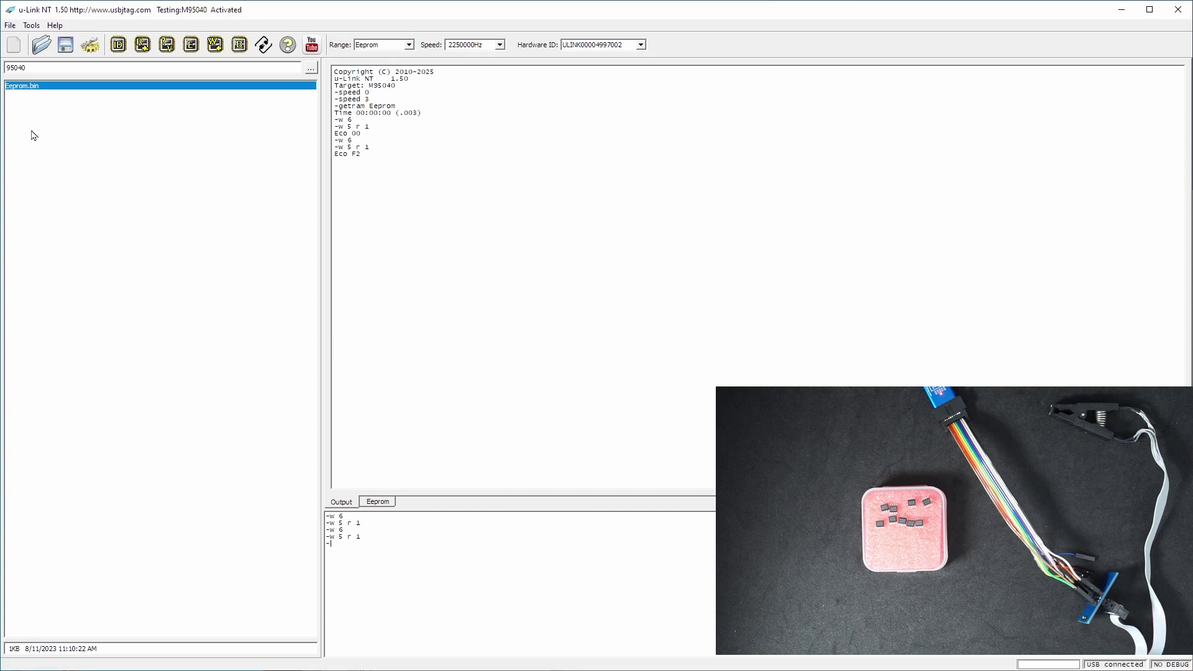
Run chip detection on the M95040, read its EEPROM again, and examine the hex data alongside the output log.
{"action": "left_click", "coordinate": [118, 44]}
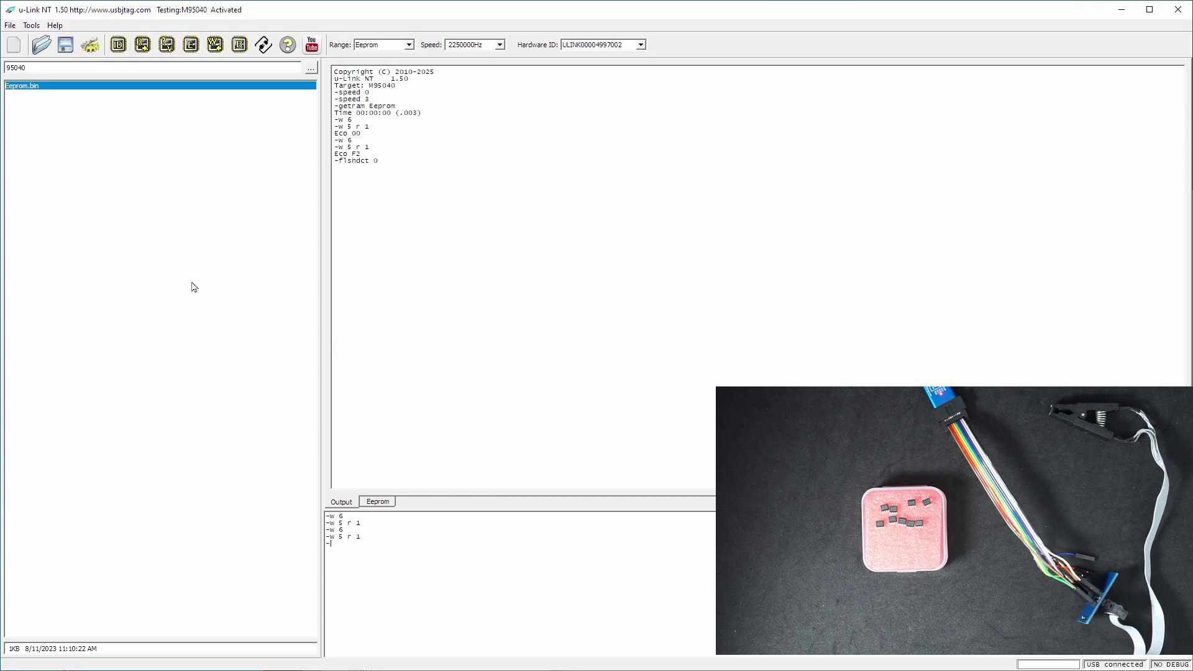
{"action": "left_click", "coordinate": [143, 44]}
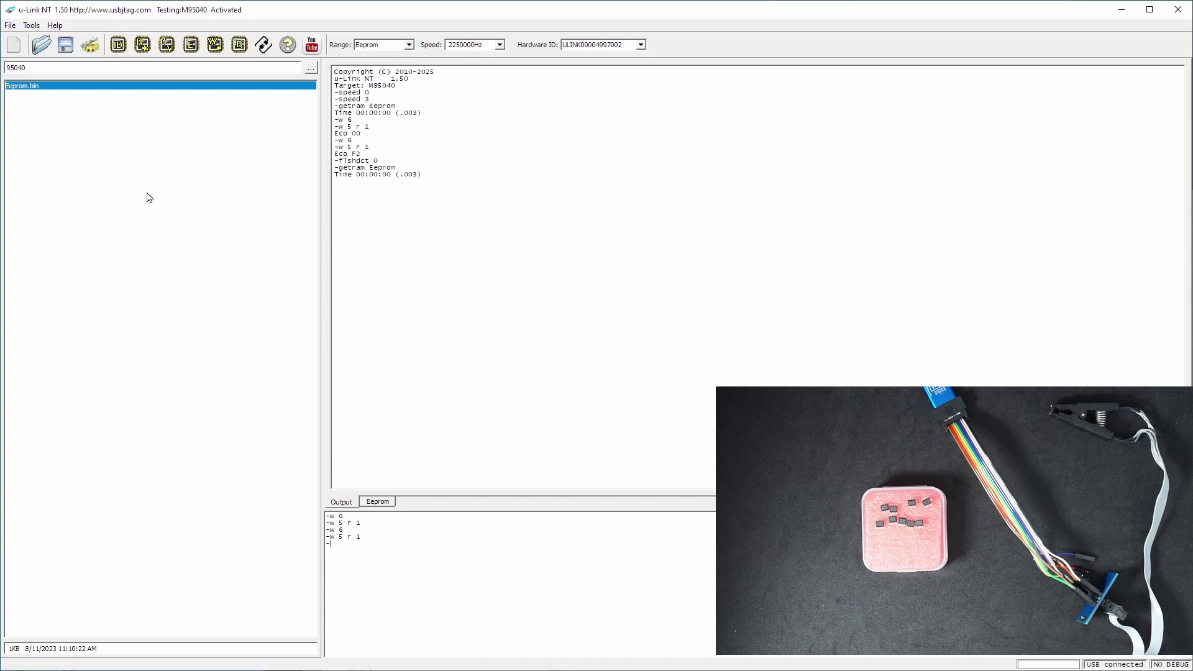
{"action": "left_click", "coordinate": [384, 504]}
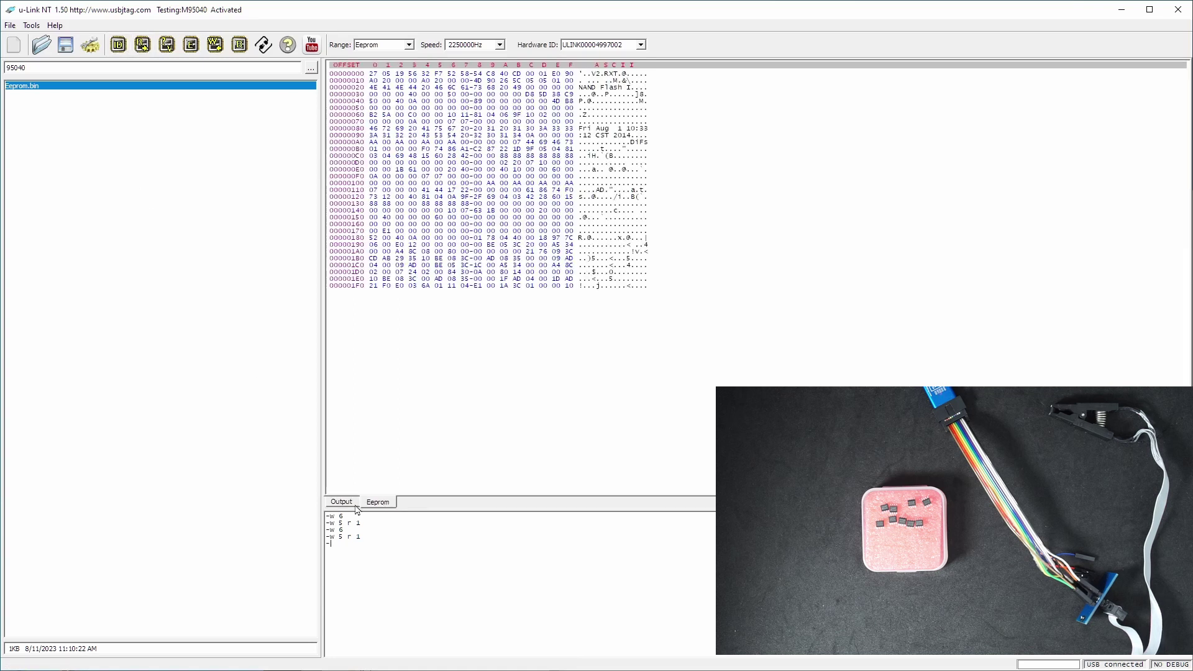
{"action": "left_click", "coordinate": [357, 507]}
{"action": "left_click", "coordinate": [377, 504]}
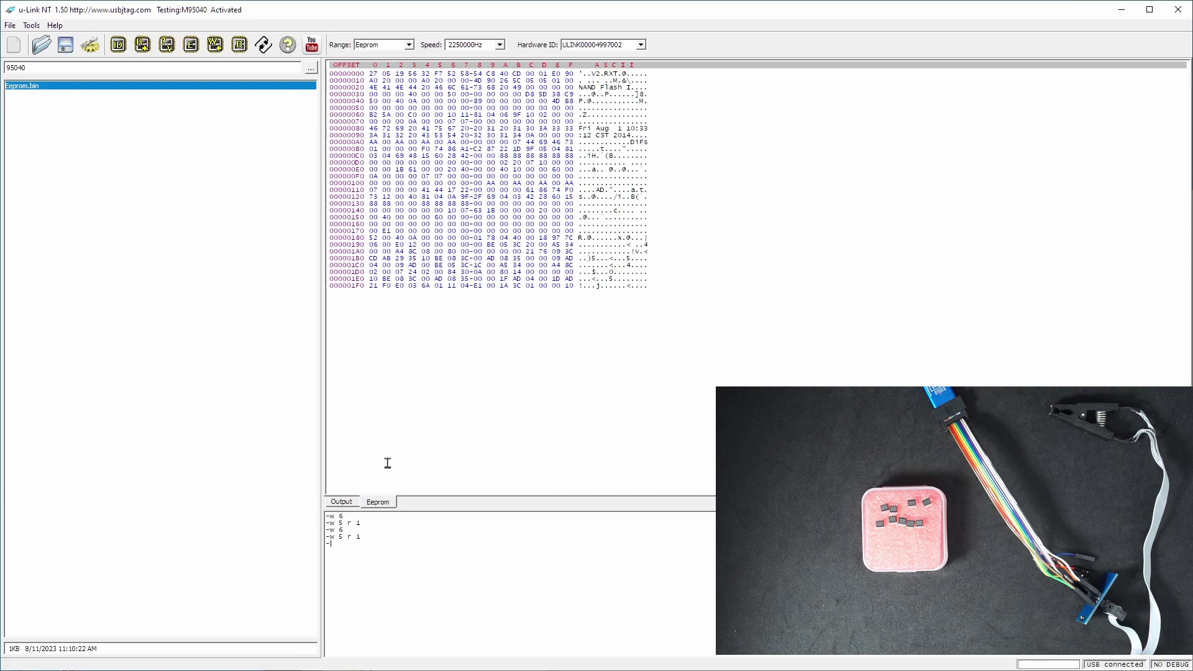
{"action": "left_click", "coordinate": [343, 503]}
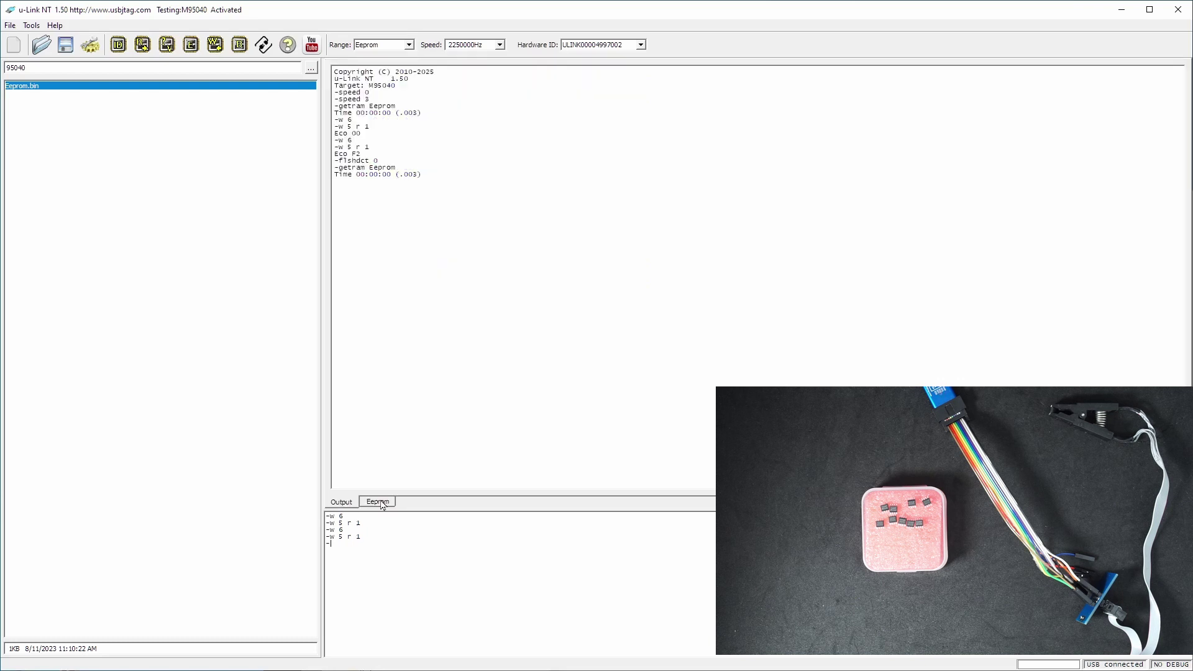
Erase the M95040 EEPROM with a blank check before and after, and read the chip back into the hex data.
{"action": "left_click", "coordinate": [240, 44]}
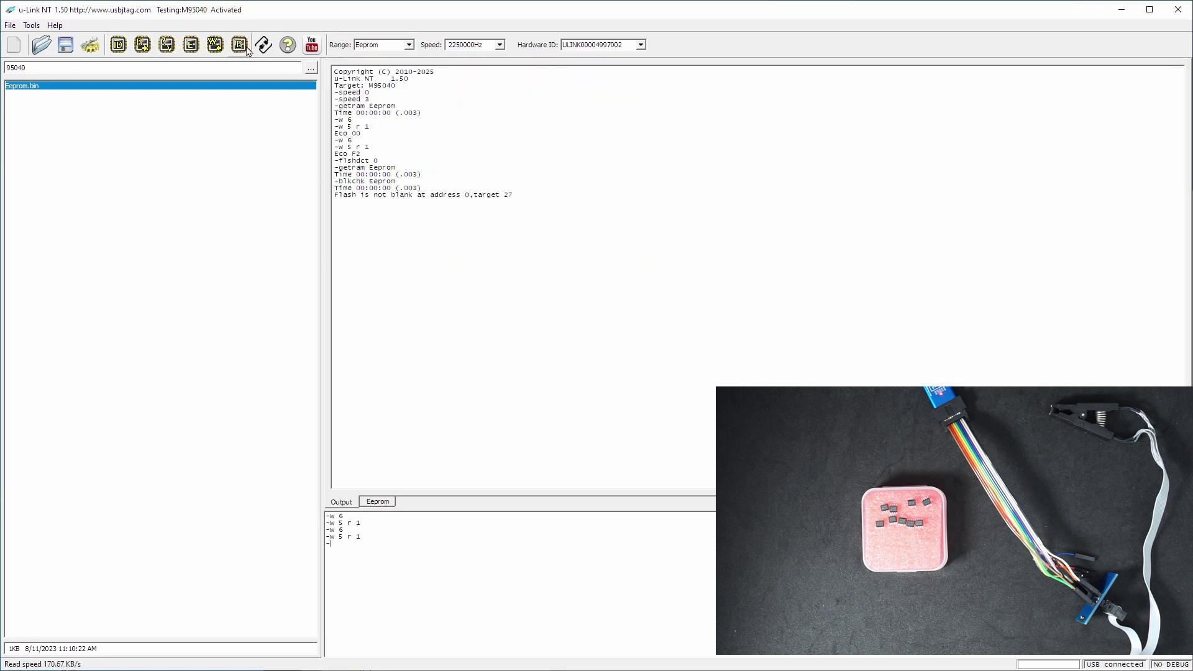
{"action": "left_click", "coordinate": [191, 44]}
{"action": "left_click", "coordinate": [568, 358]}
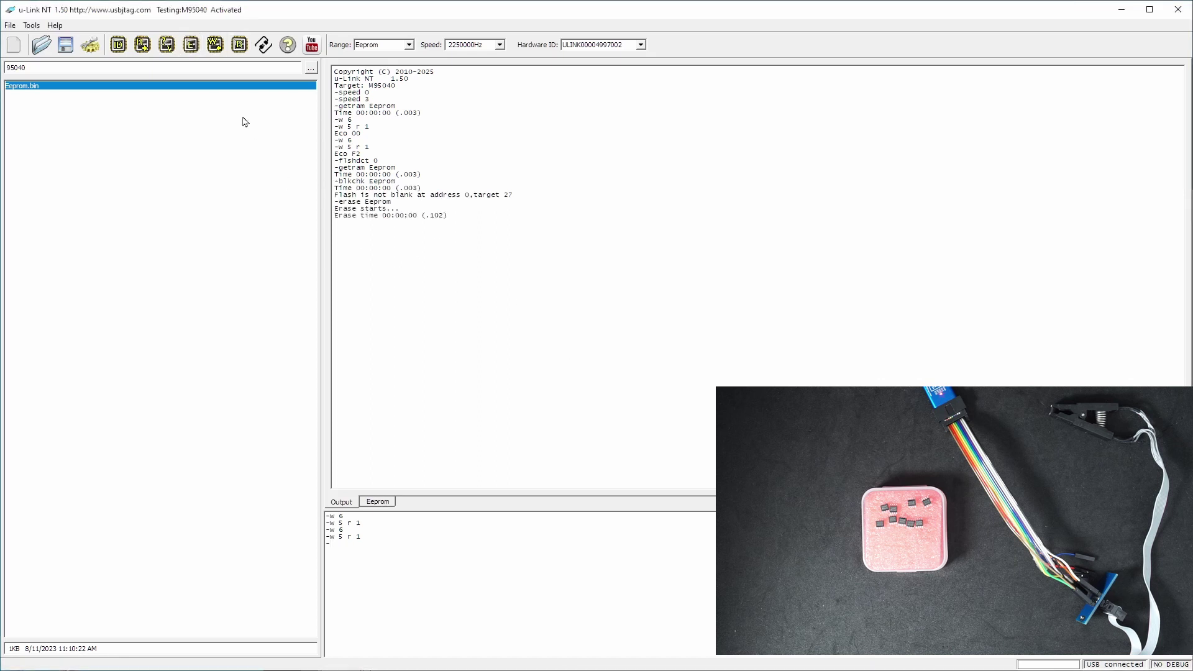
{"action": "left_click", "coordinate": [239, 45]}
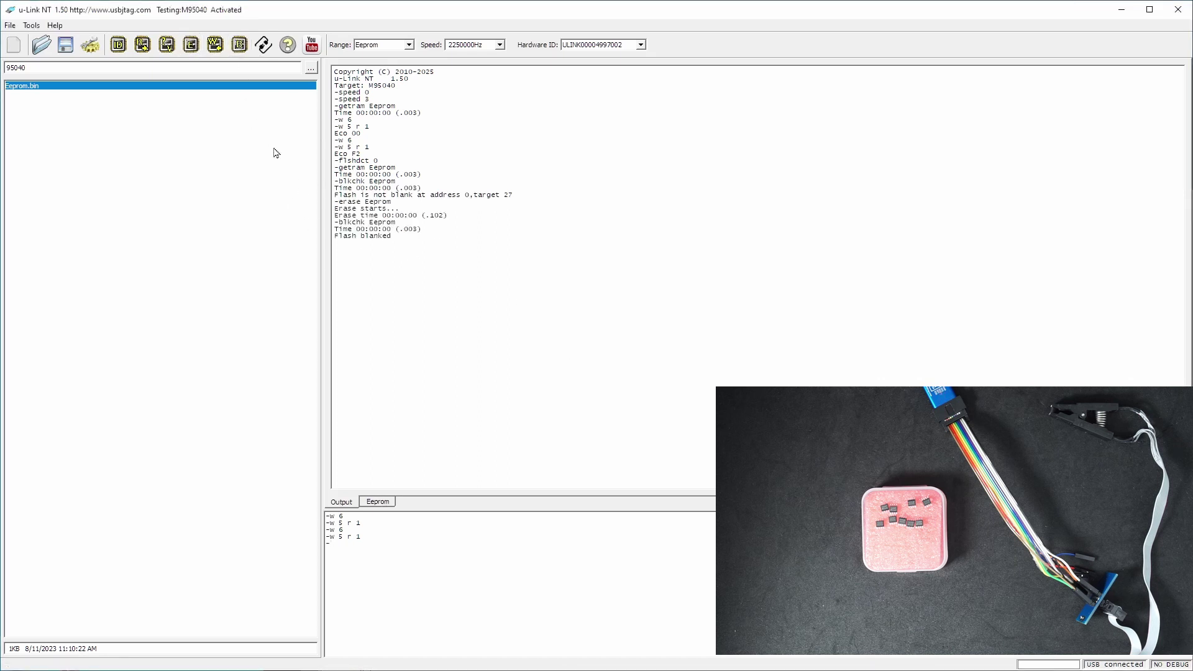
{"action": "left_click", "coordinate": [380, 503]}
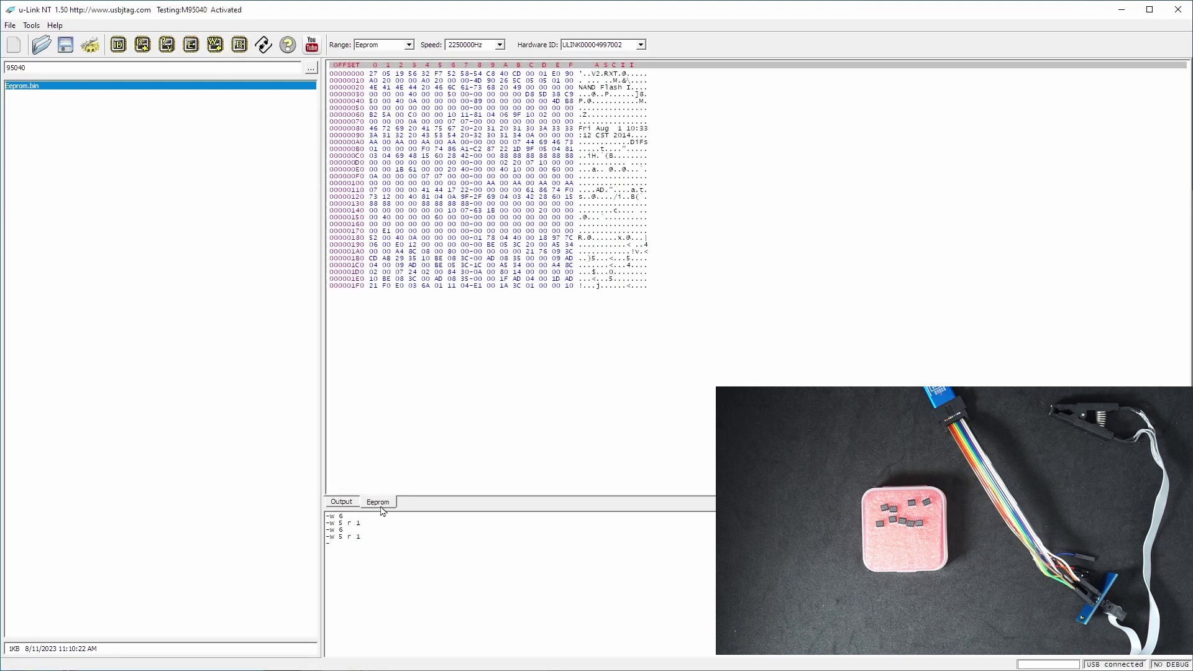
{"action": "left_click", "coordinate": [144, 50]}
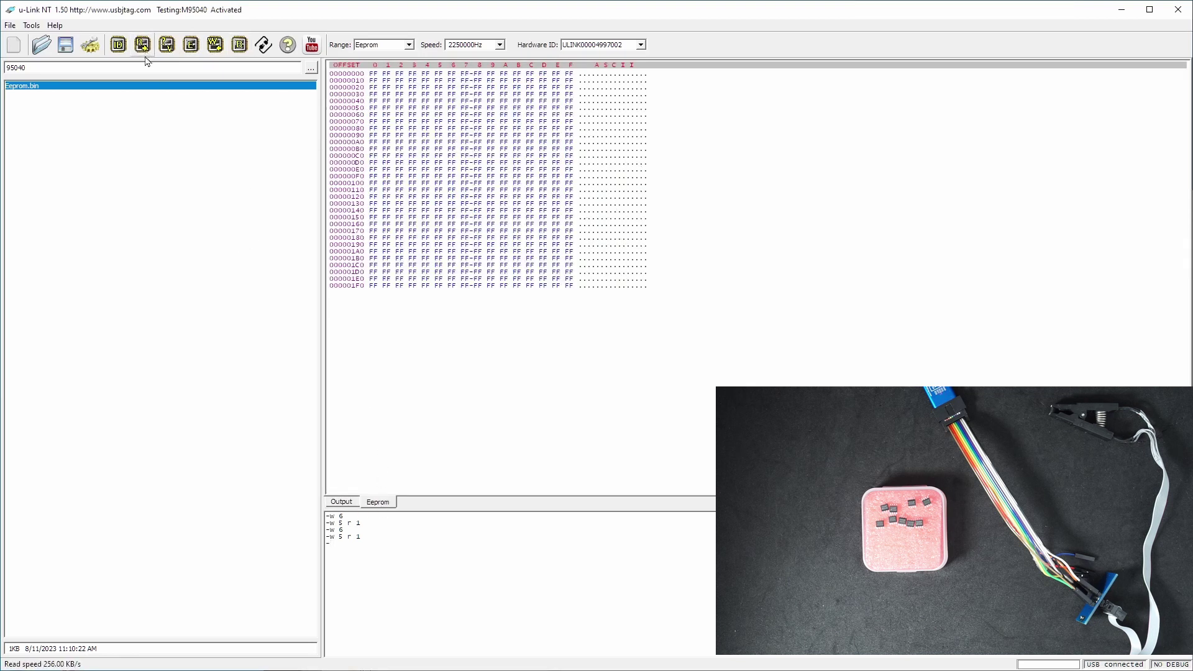
Load Eeprom.bin, program it into the M95040, and compare the chip against the loaded data.
{"action": "double_click", "coordinate": [149, 86]}
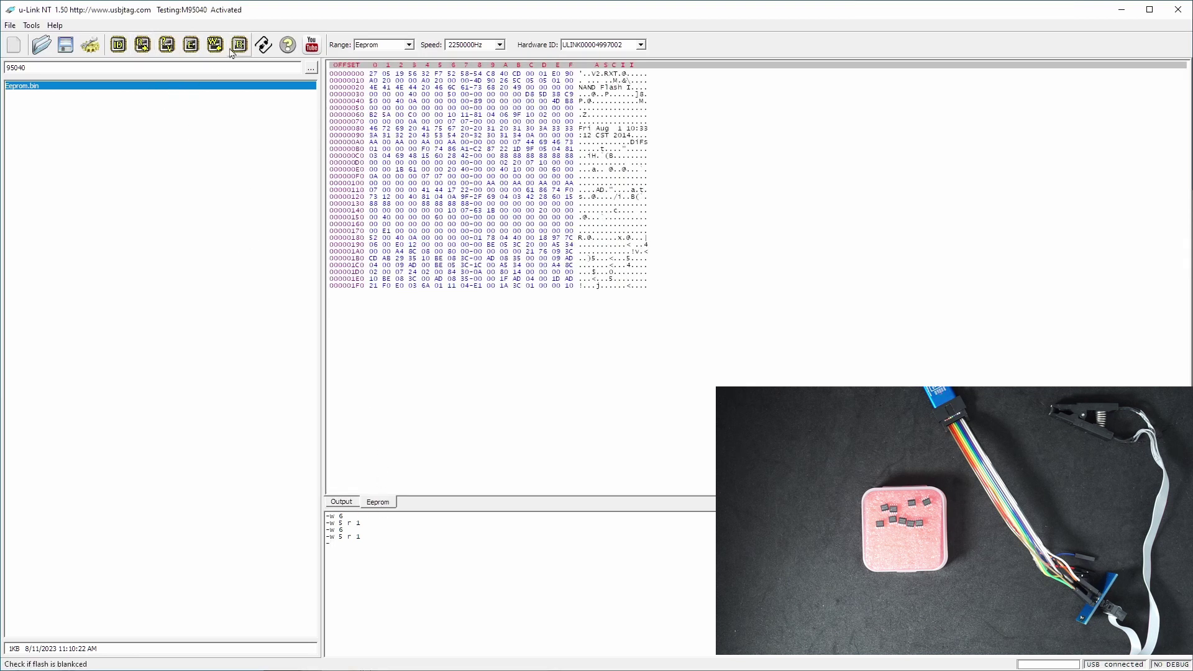
{"action": "left_click", "coordinate": [215, 45]}
{"action": "left_click", "coordinate": [569, 357]}
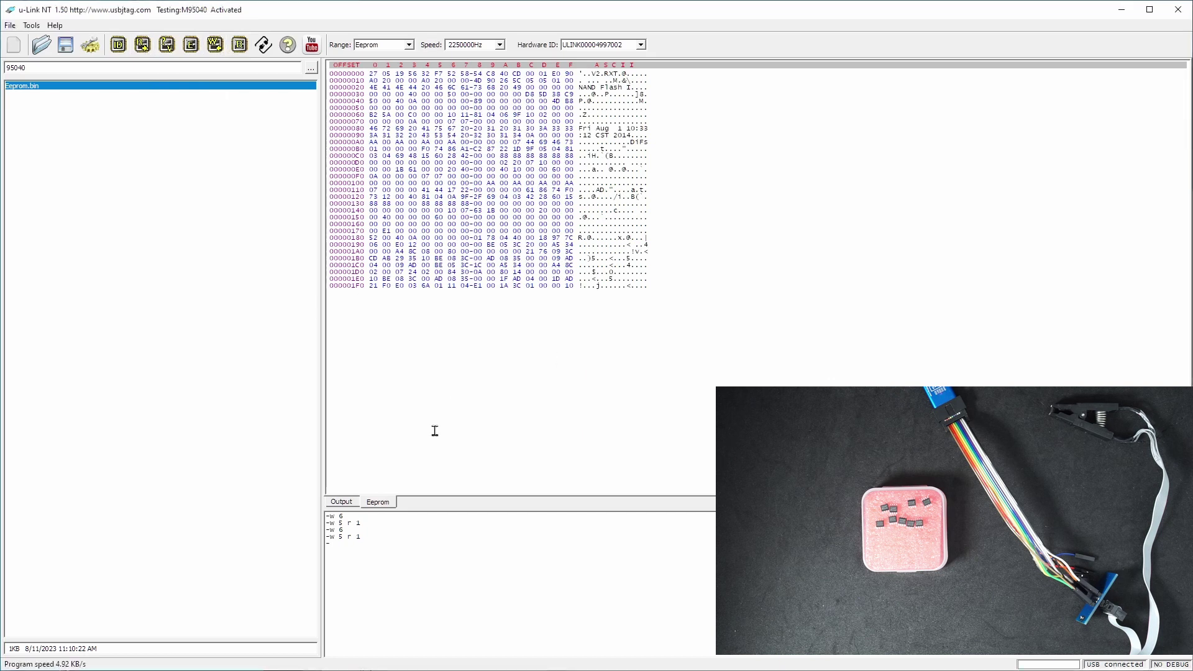
{"action": "left_click", "coordinate": [342, 503]}
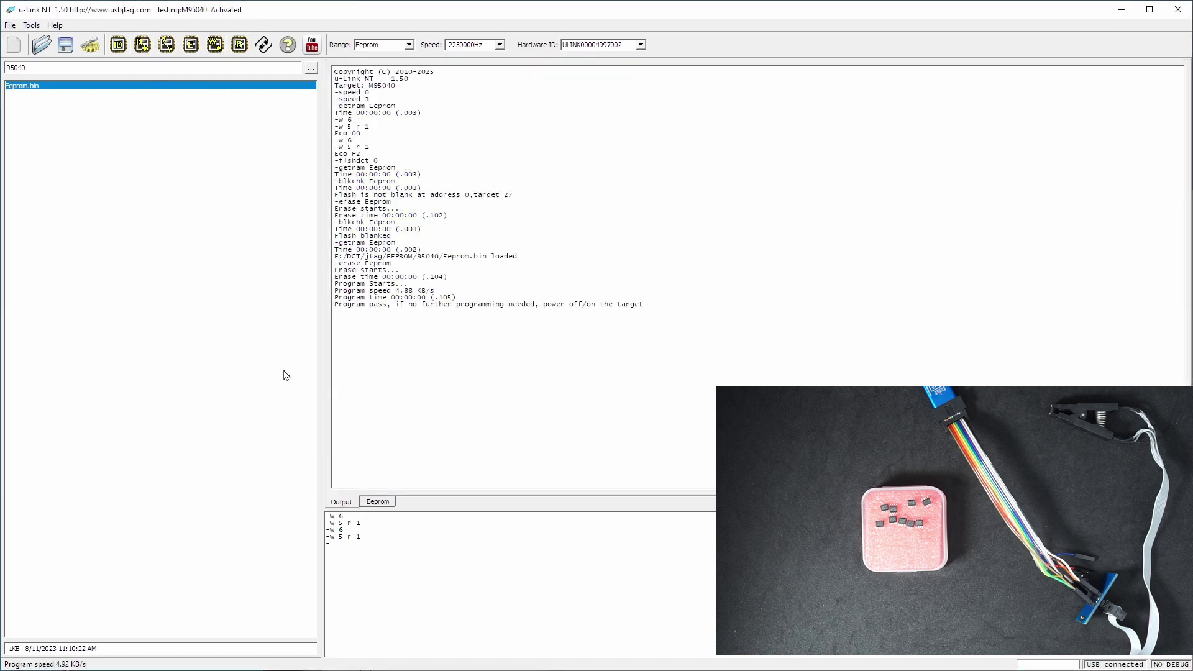
{"action": "left_click", "coordinate": [167, 45]}
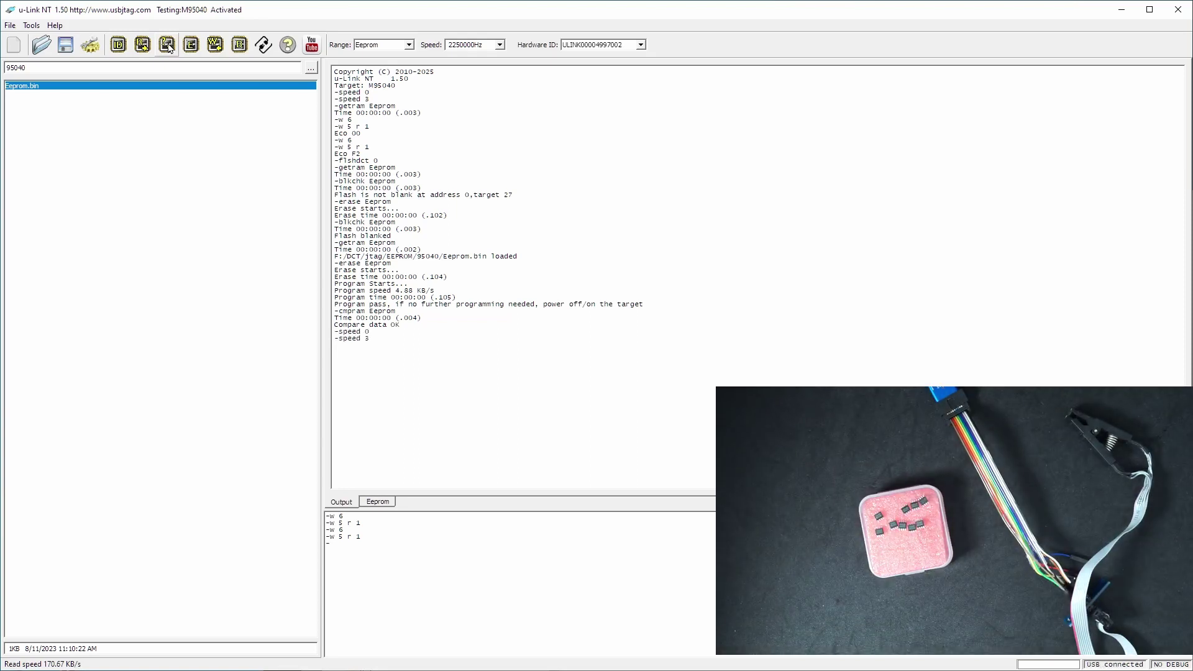
Change the target device to M95080 in the EEPROM target configuration.
{"action": "left_click", "coordinate": [90, 44]}
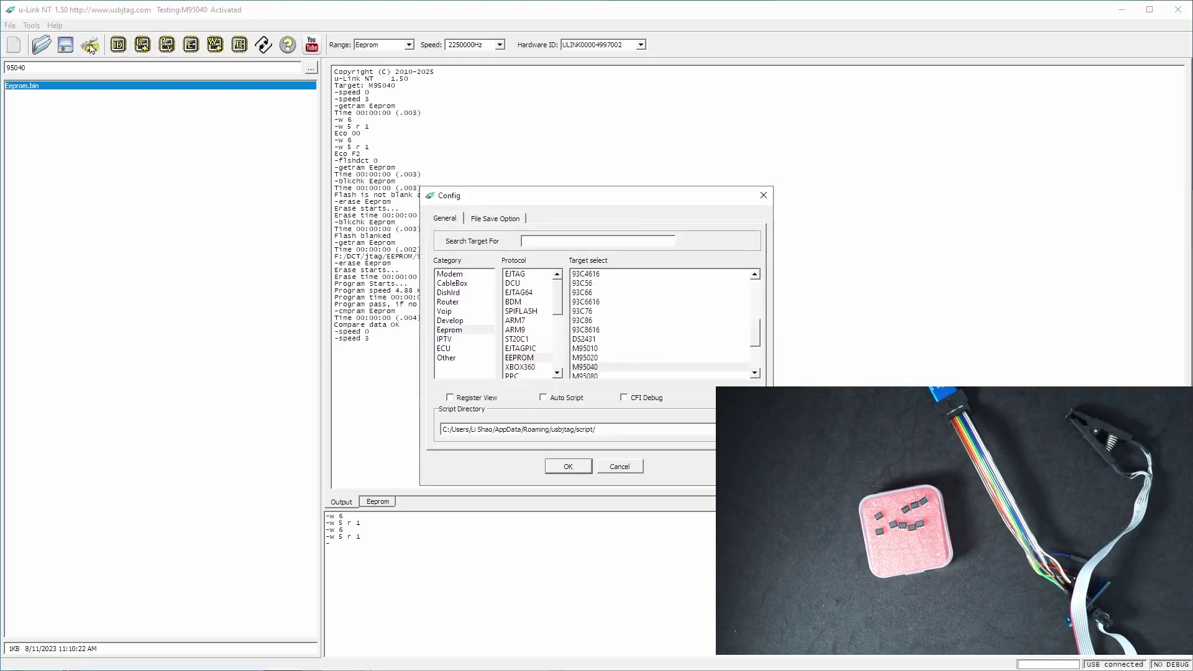
{"action": "scroll", "coordinate": [614, 338], "scroll_direction": "down", "scroll_amount": 2}
{"action": "scroll", "coordinate": [614, 338], "scroll_direction": "down", "scroll_amount": 1}
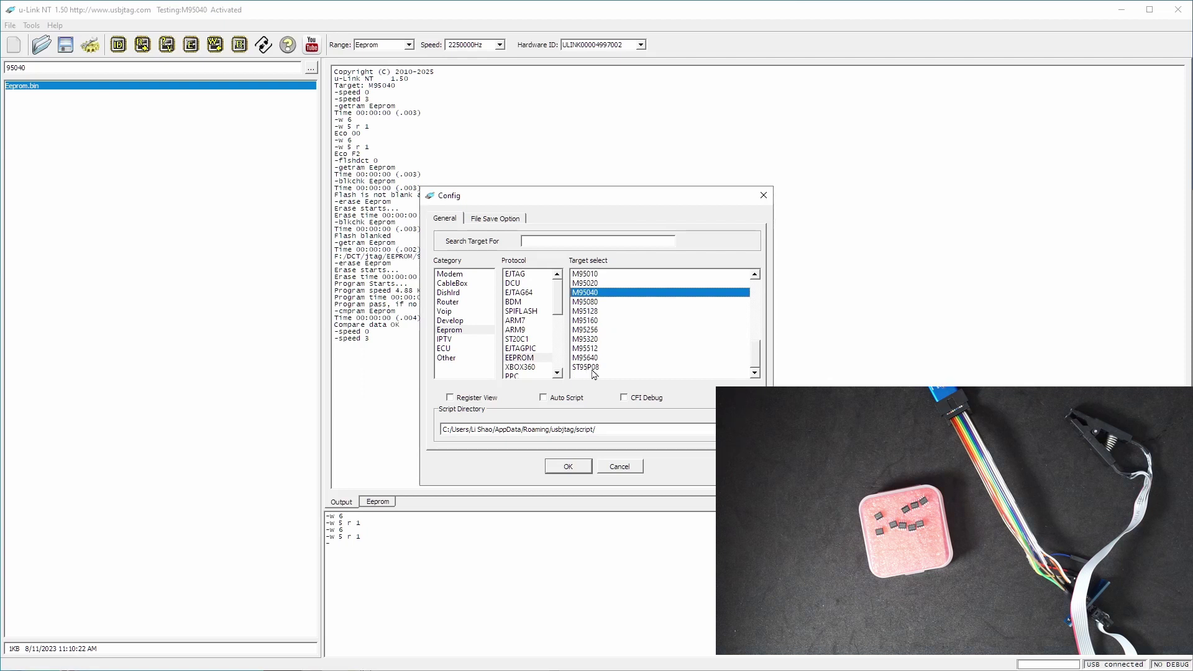
{"action": "left_click", "coordinate": [593, 303]}
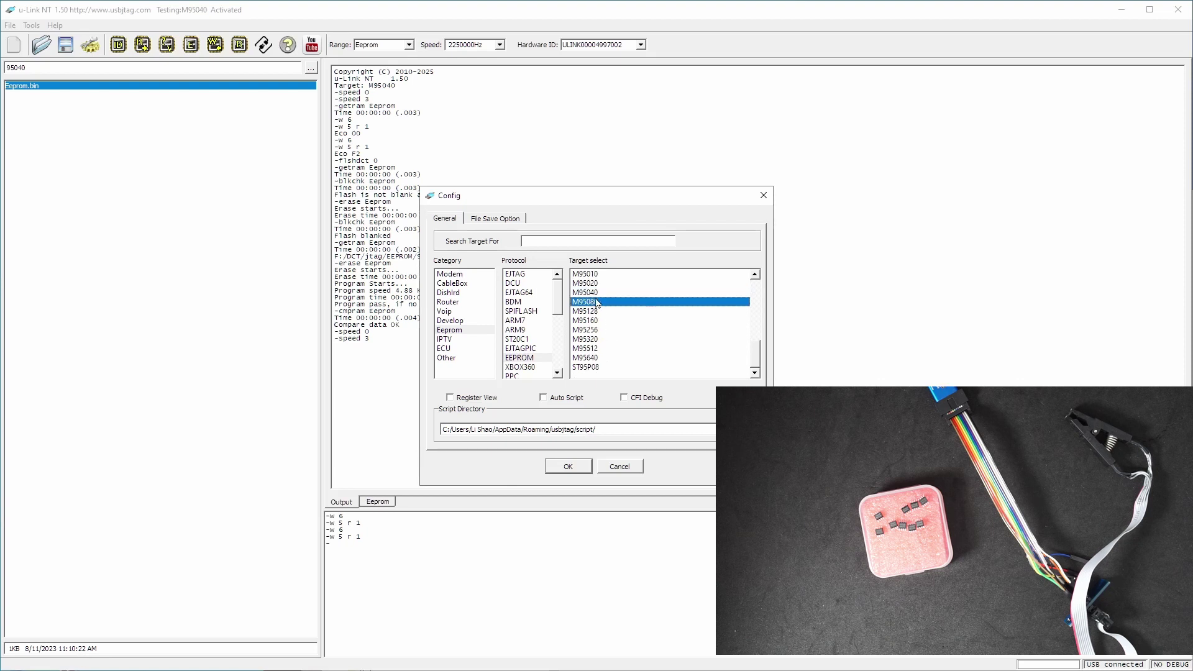
{"action": "left_click", "coordinate": [569, 466]}
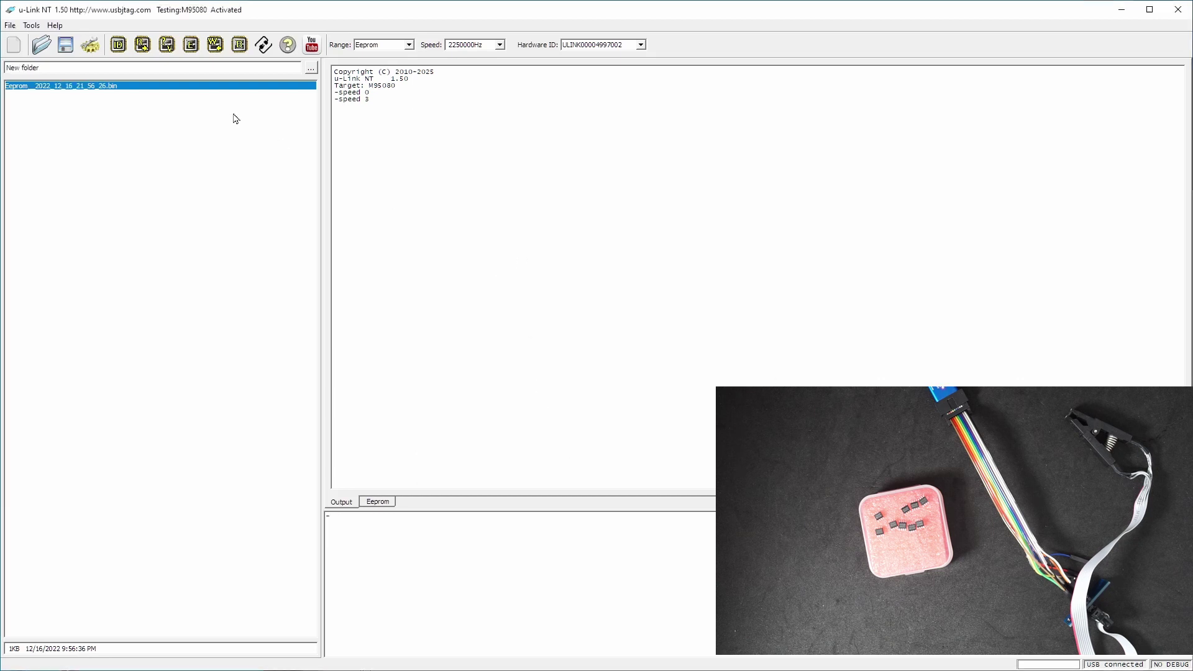
Read the M95080 EEPROM contents, inspect the hex data, and return to the output log.
{"action": "left_click", "coordinate": [142, 44]}
{"action": "left_click", "coordinate": [381, 502]}
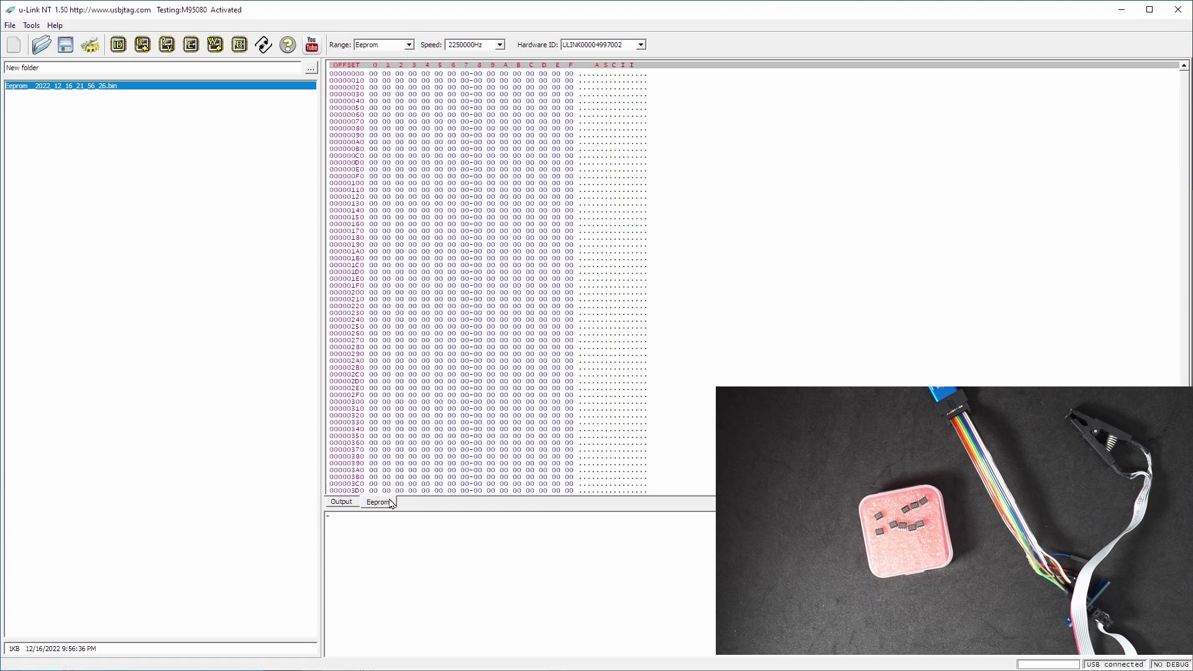
{"action": "scroll", "coordinate": [454, 384], "scroll_direction": "down", "scroll_amount": 1}
{"action": "left_click", "coordinate": [342, 502]}
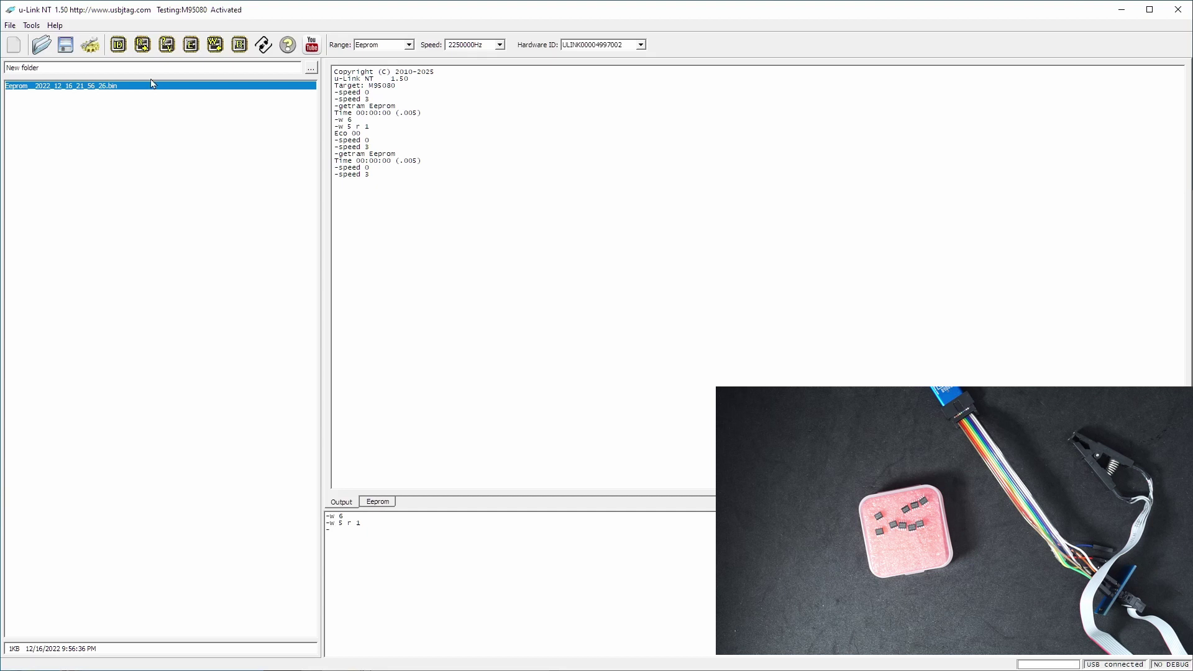
Read the M95080 EEPROM again and examine its hex data down to the last rows alongside the output log.
{"action": "left_click", "coordinate": [142, 45]}
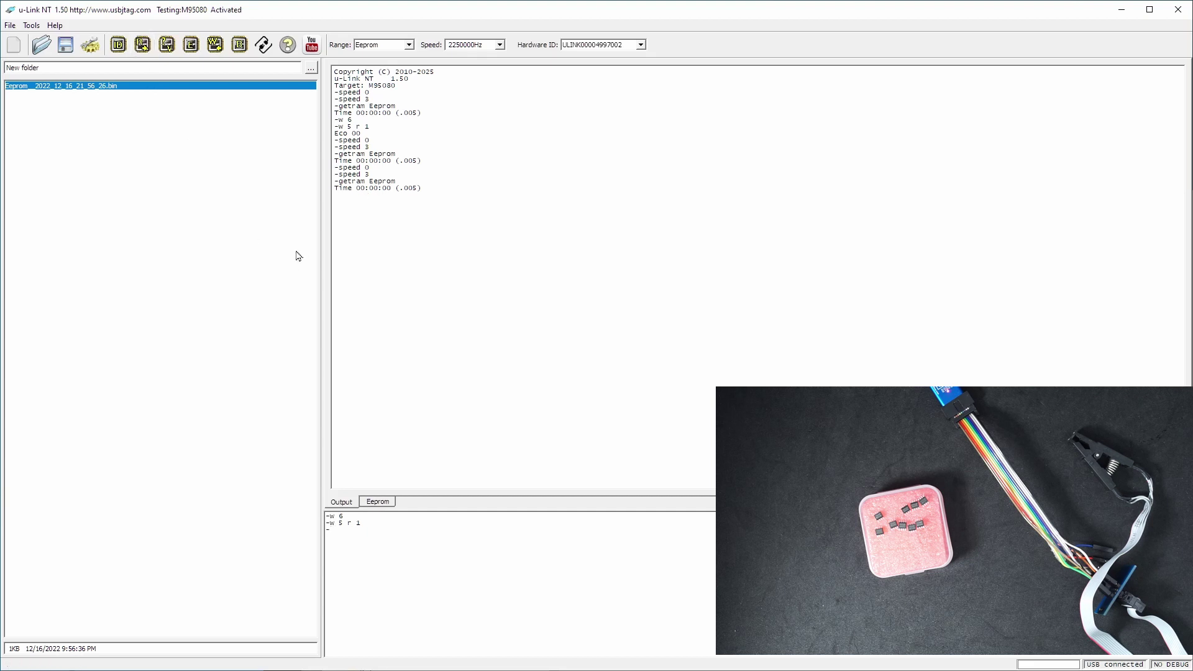
{"action": "left_click", "coordinate": [381, 508]}
{"action": "left_click", "coordinate": [341, 502]}
{"action": "left_click", "coordinate": [379, 497]}
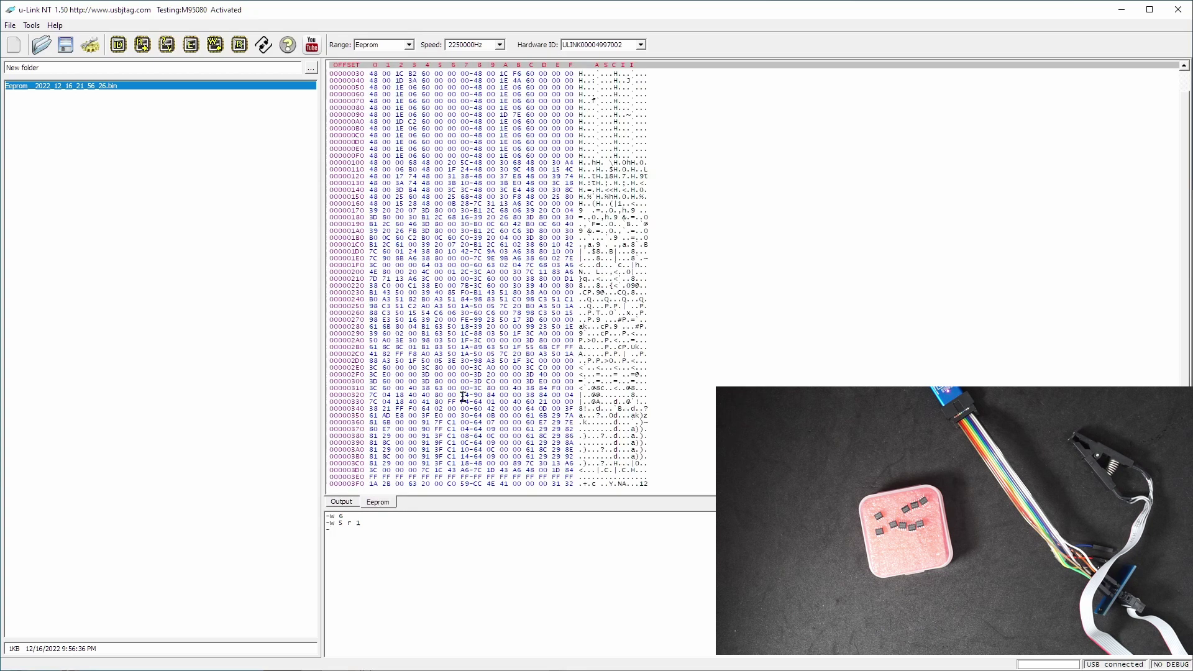
{"action": "left_click", "coordinate": [350, 499]}
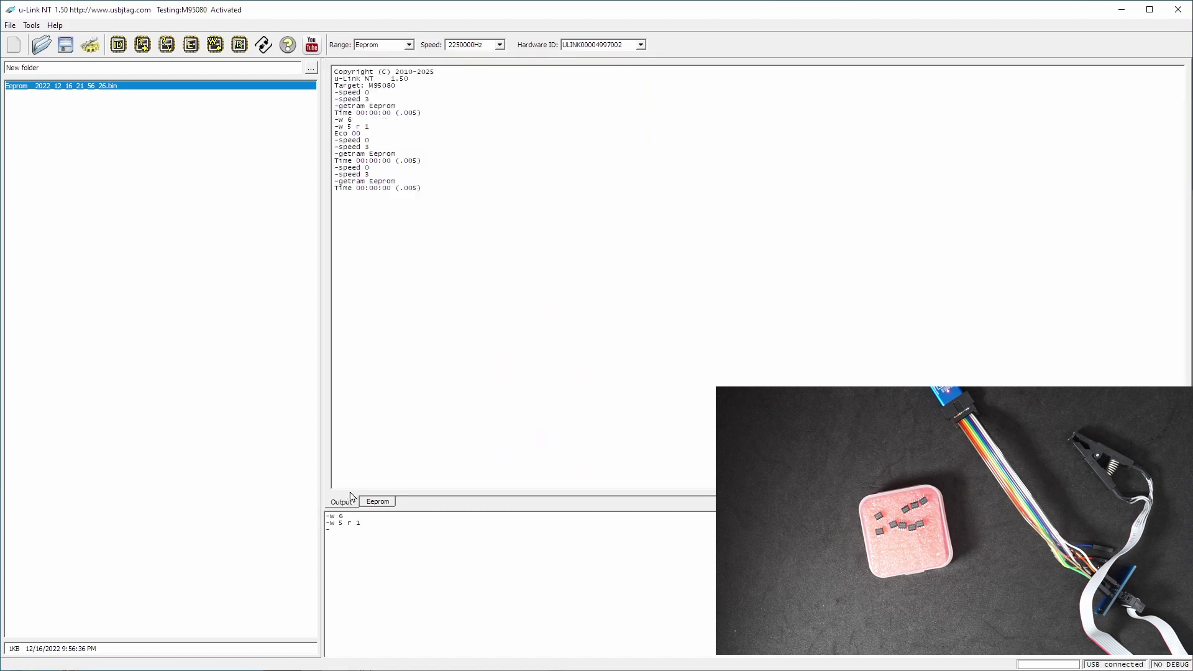
Erase the M95080 EEPROM, then check the erasure by reading back its hex data and running a blank check.
{"action": "left_click", "coordinate": [190, 47]}
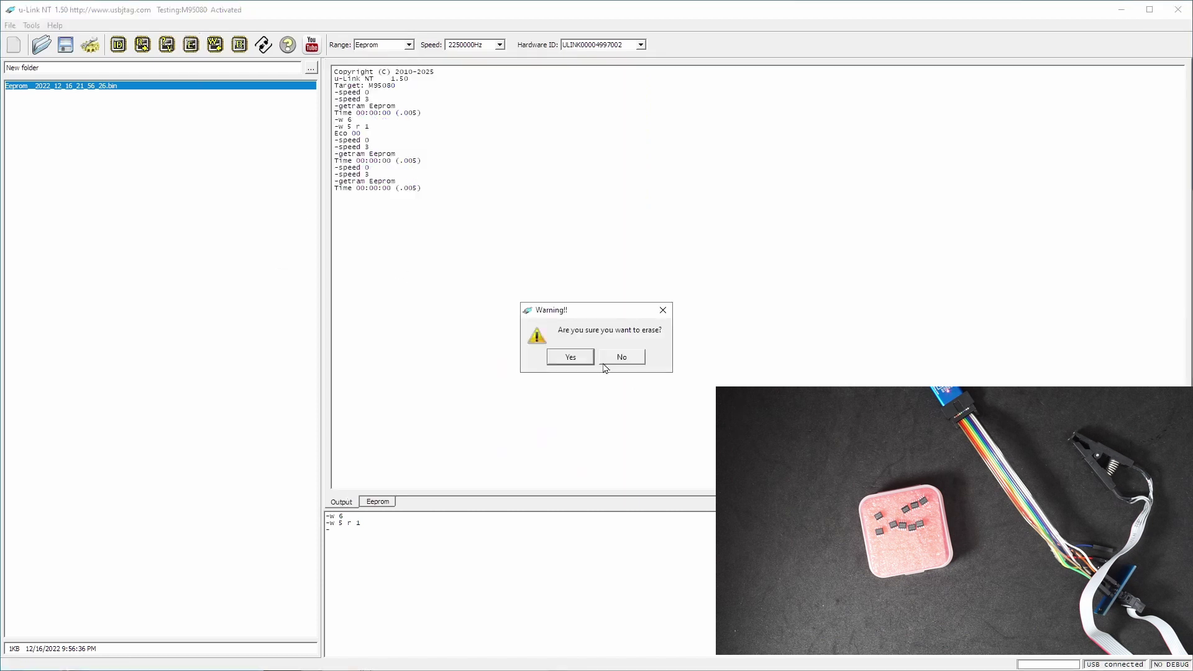
{"action": "left_click", "coordinate": [570, 358]}
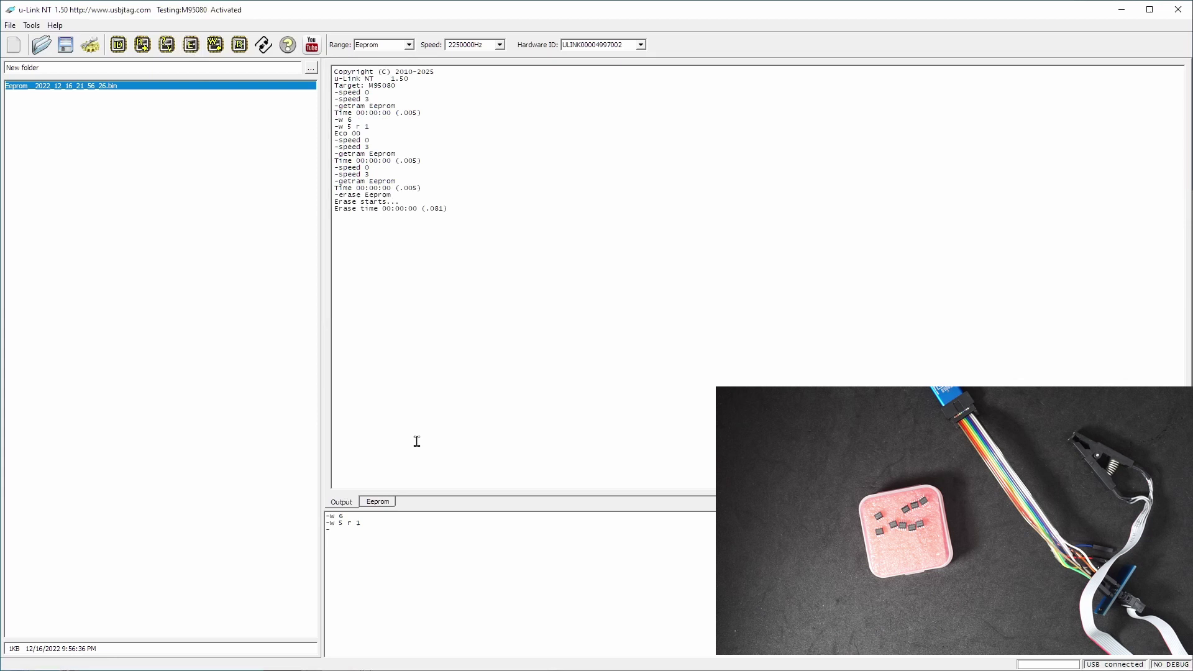
{"action": "left_click", "coordinate": [380, 502]}
{"action": "left_click", "coordinate": [142, 44]}
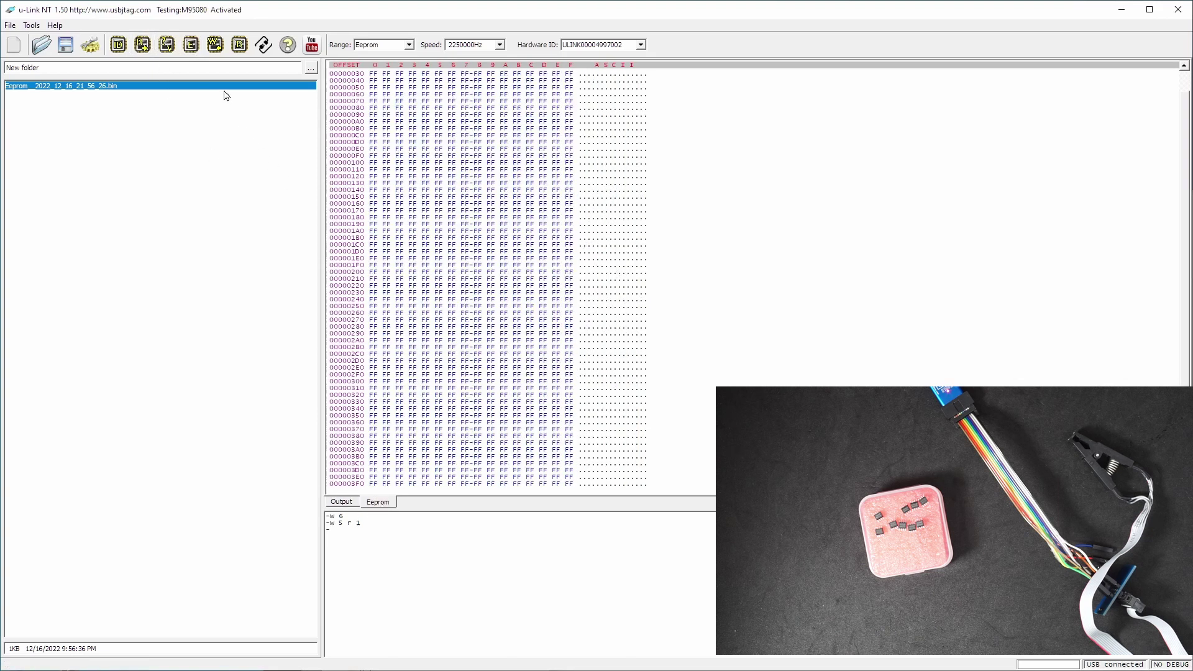
{"action": "left_click", "coordinate": [342, 503]}
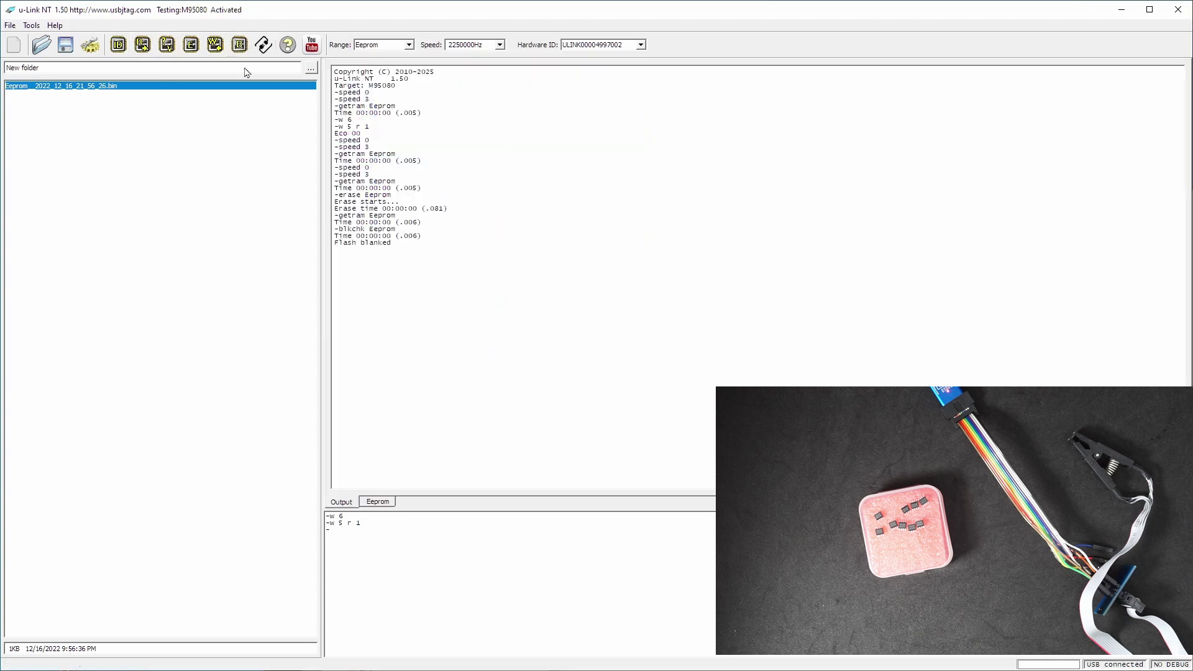
Load Eeprom__2022_12_16_21_56_26.bin, program it into the M95080, and compare the chip against the loaded data.
{"action": "double_click", "coordinate": [185, 87]}
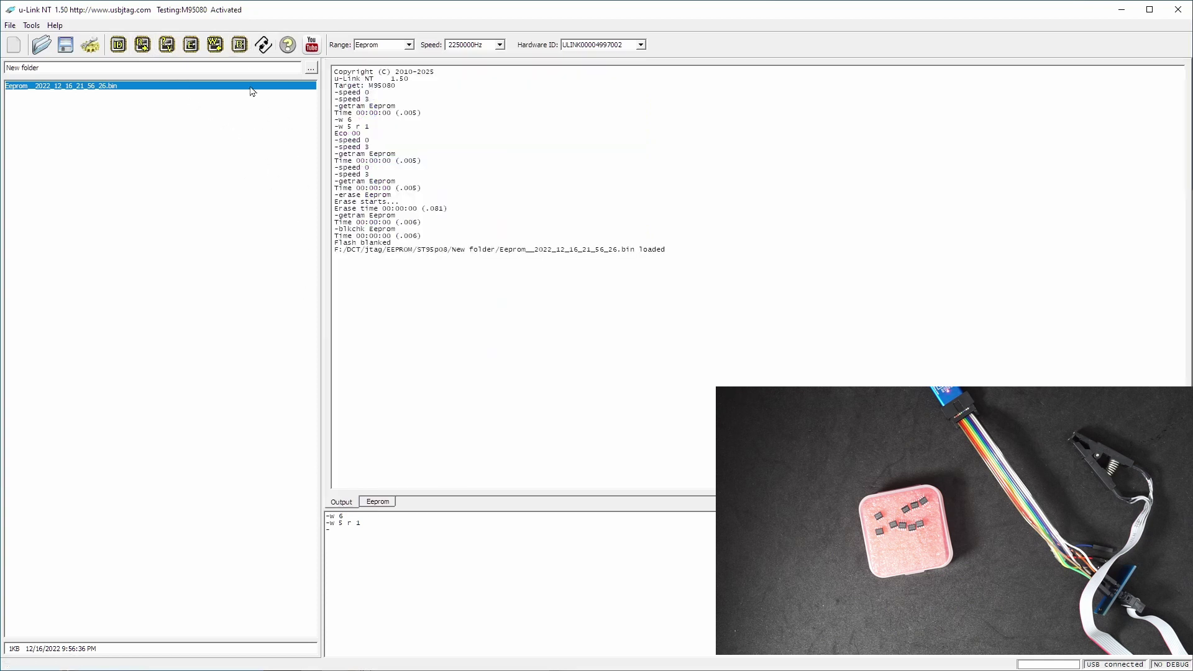
{"action": "left_click", "coordinate": [374, 501]}
{"action": "left_click", "coordinate": [353, 506]}
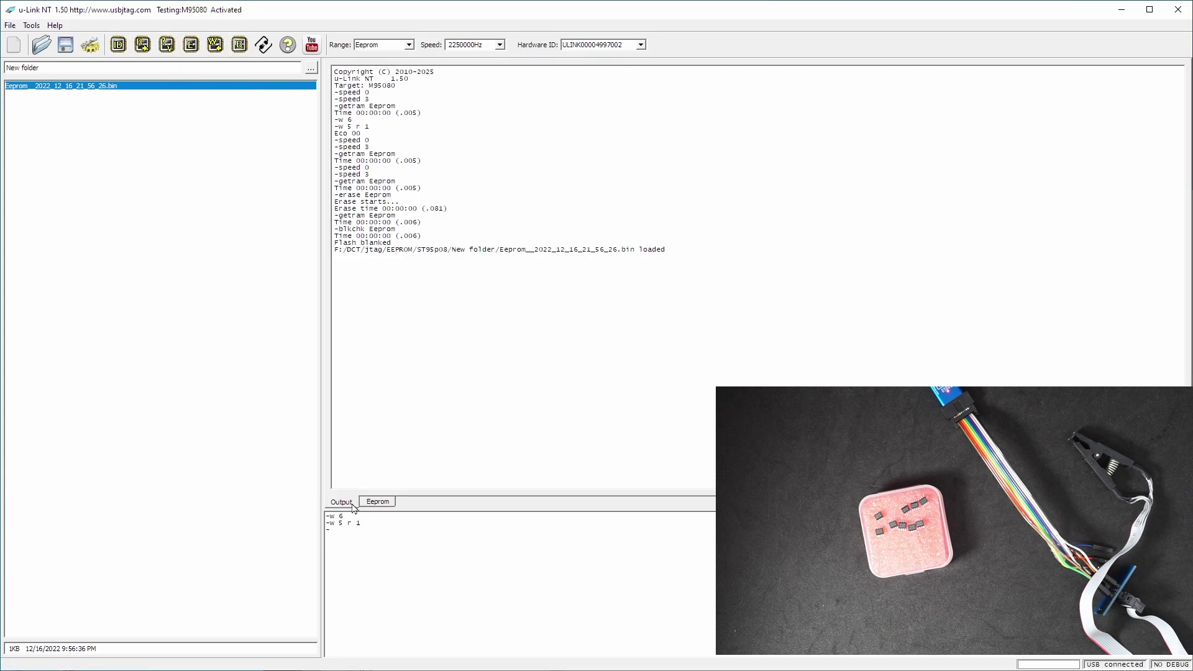
{"action": "left_click", "coordinate": [219, 47]}
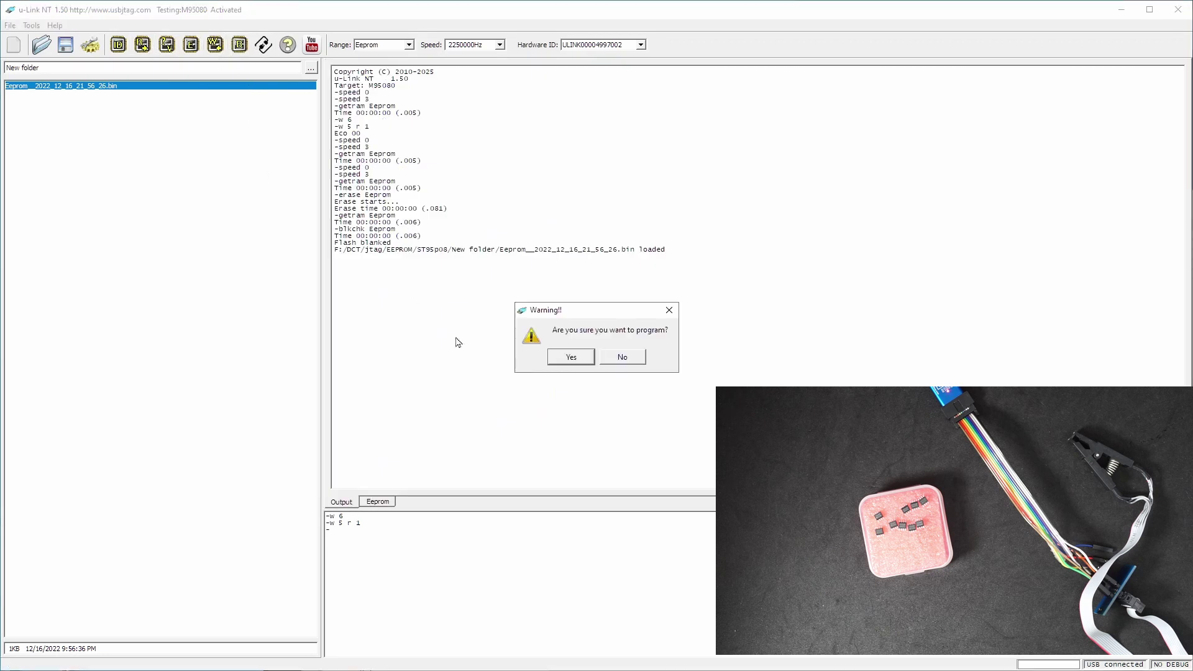
{"action": "left_click", "coordinate": [570, 358]}
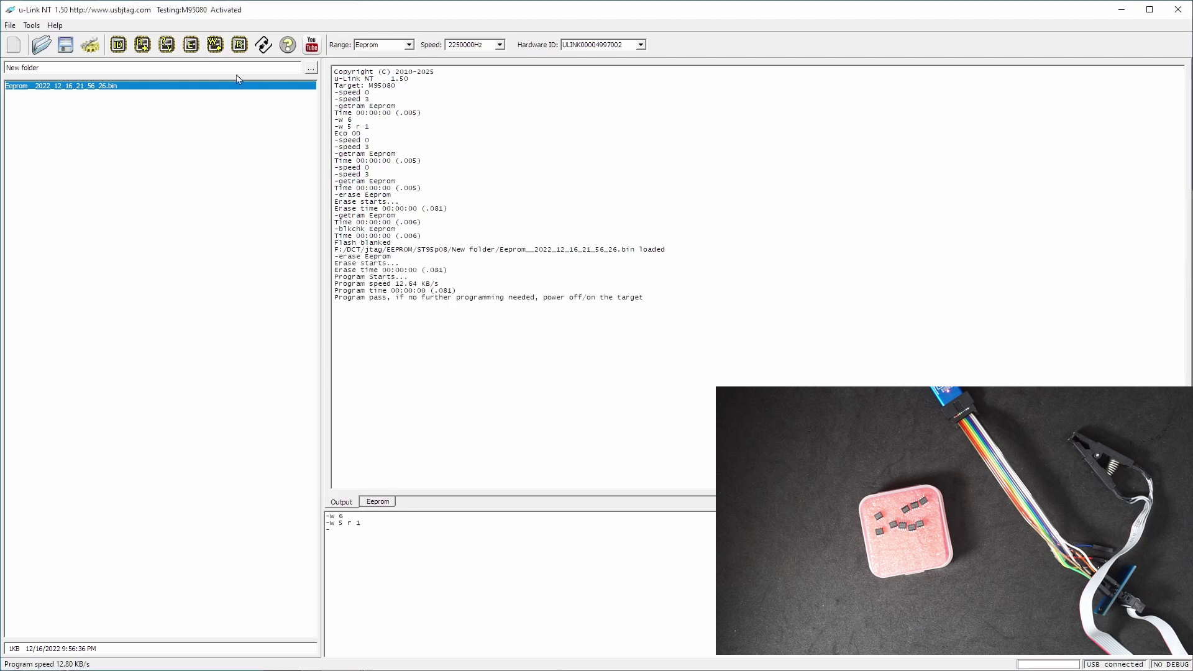
{"action": "left_click", "coordinate": [165, 46]}
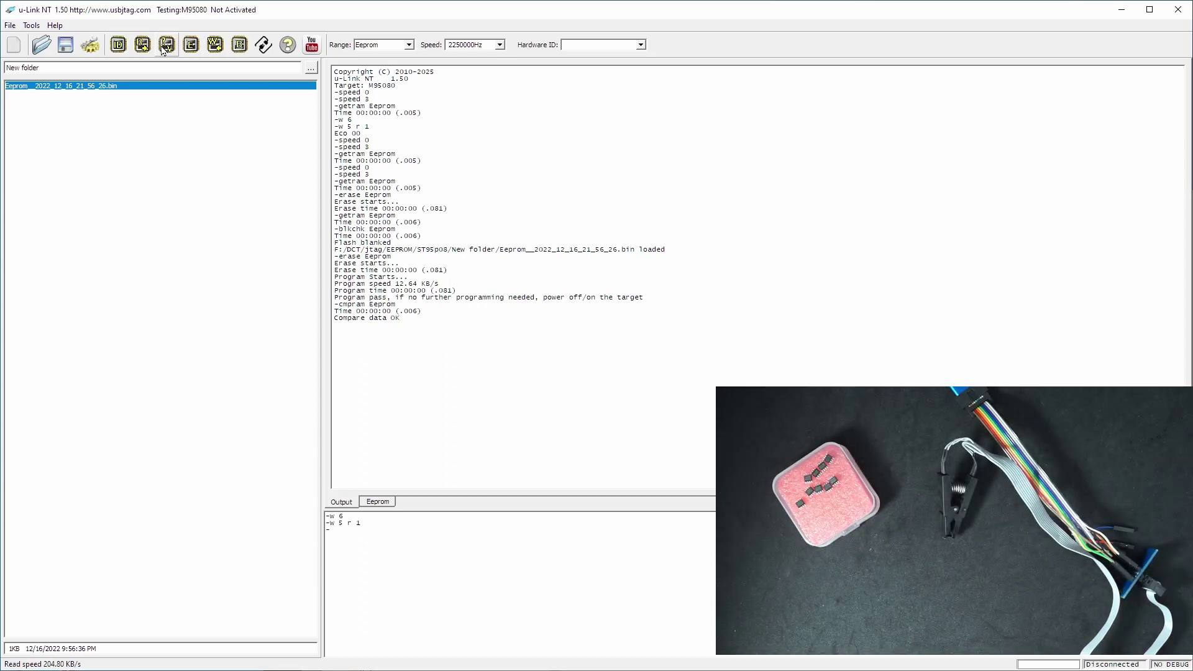
Change the target device to M95160 in the EEPROM target configuration.
{"action": "left_click", "coordinate": [90, 45]}
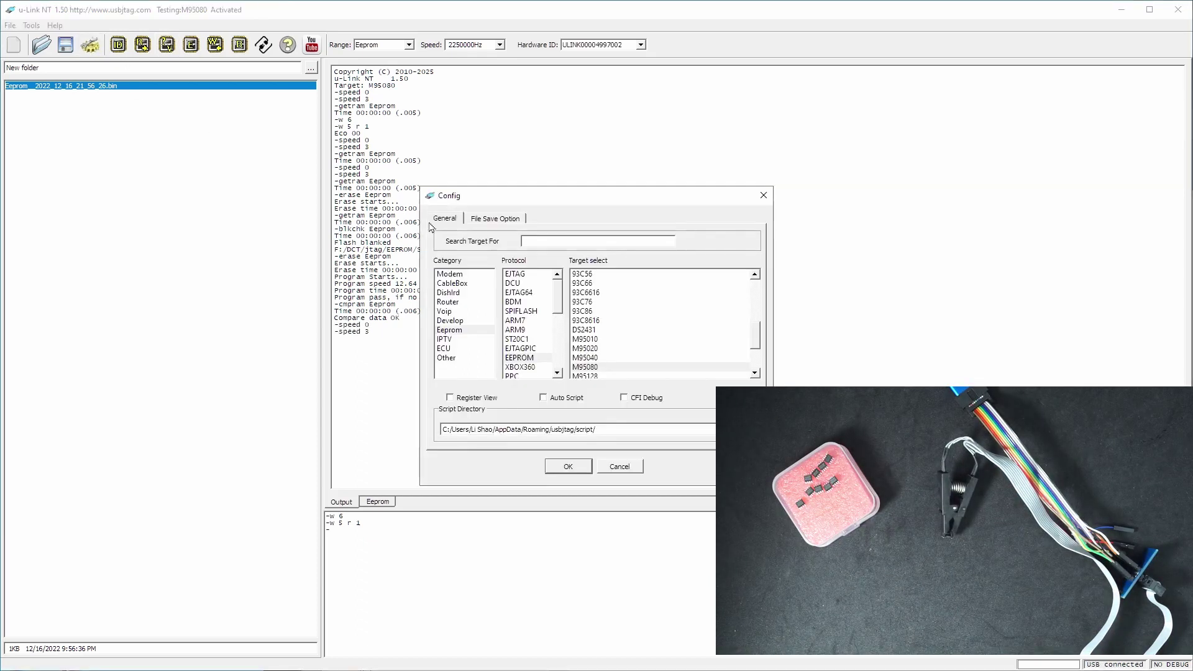
{"action": "scroll", "coordinate": [603, 303], "scroll_direction": "down", "scroll_amount": 1}
{"action": "left_click", "coordinate": [593, 357]}
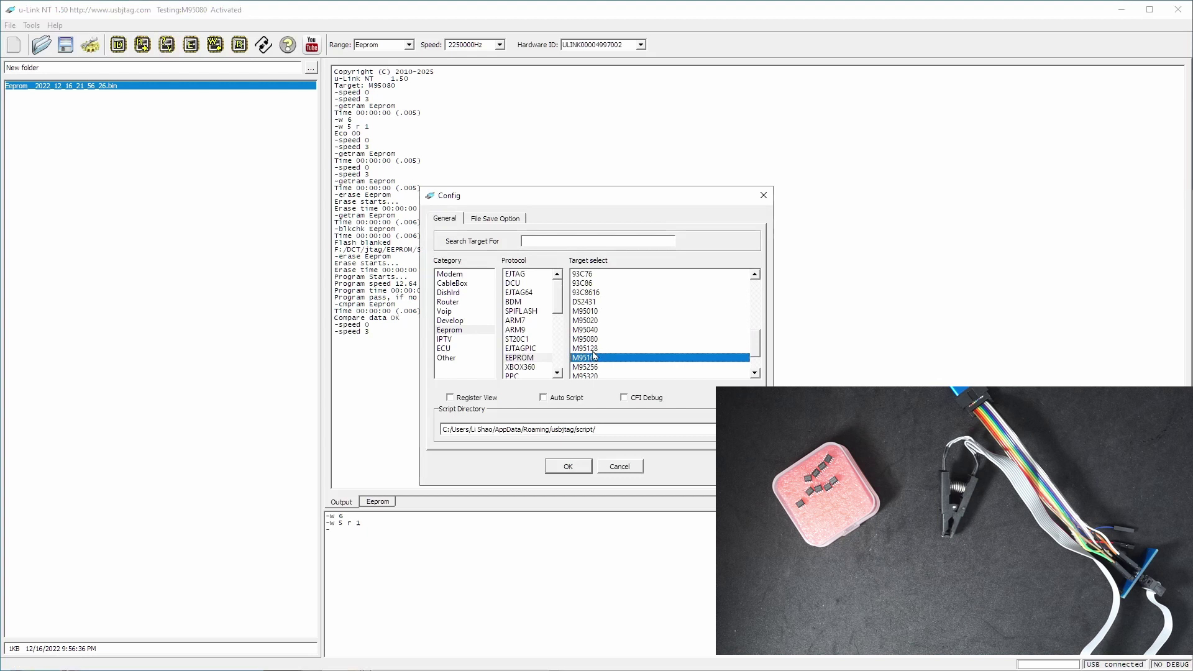
{"action": "left_click", "coordinate": [568, 465]}
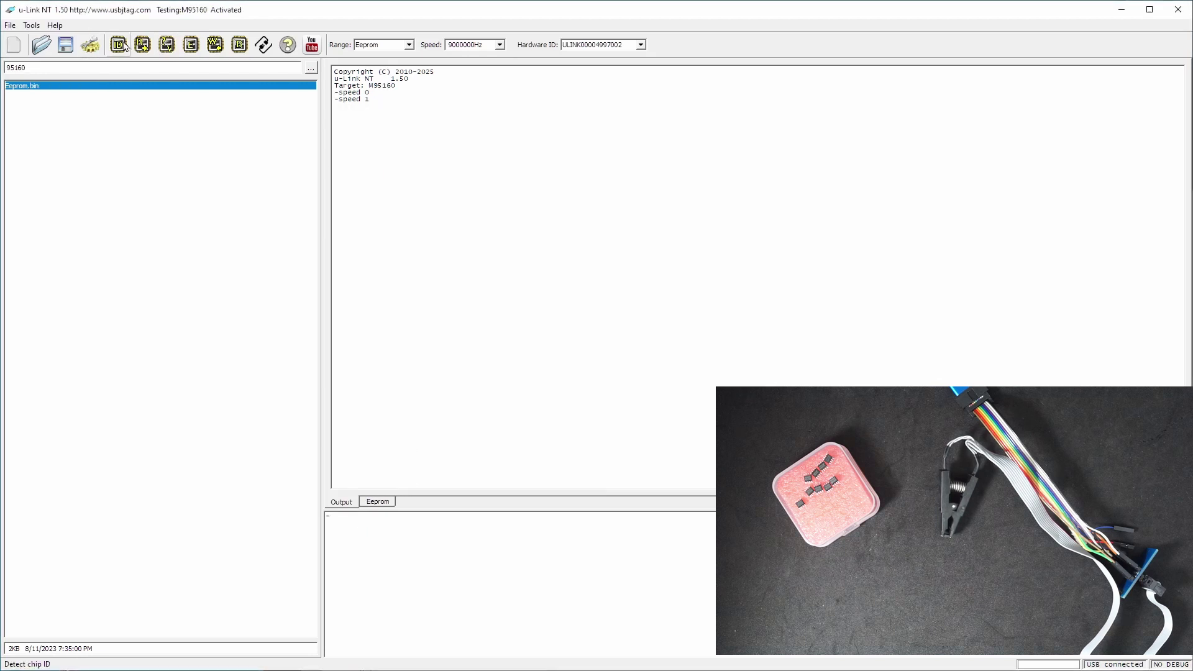
Read the M95160 EEPROM contents, inspect the hex data through to the end, and return to the output log.
{"action": "left_click", "coordinate": [146, 48]}
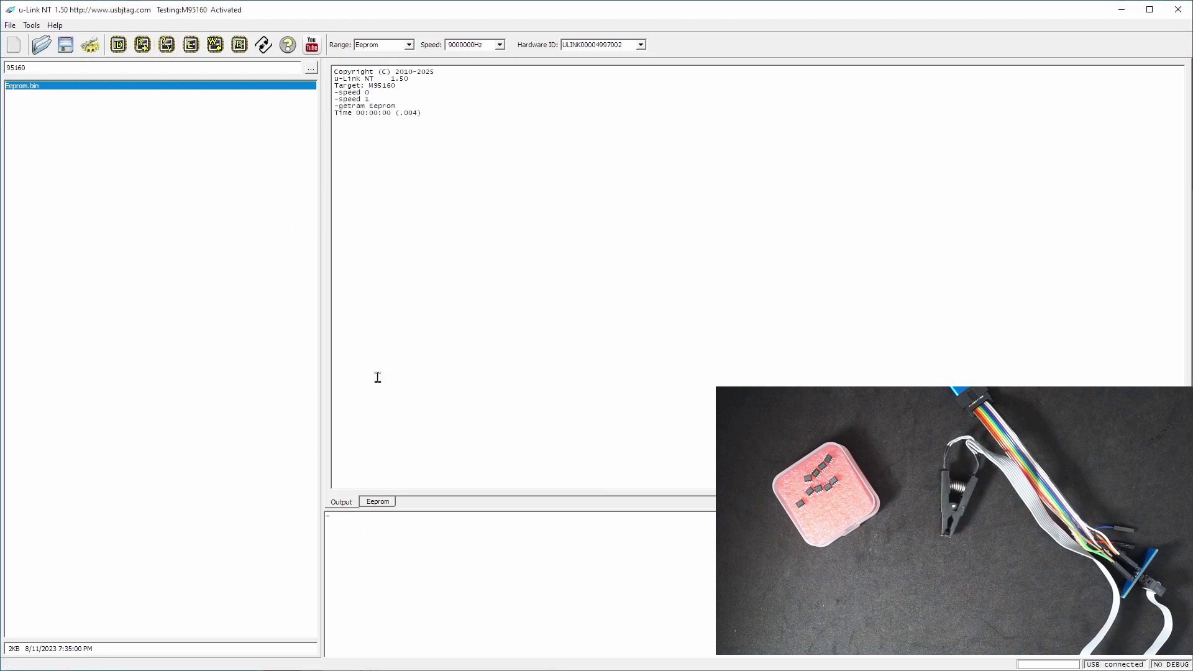
{"action": "left_click", "coordinate": [391, 505]}
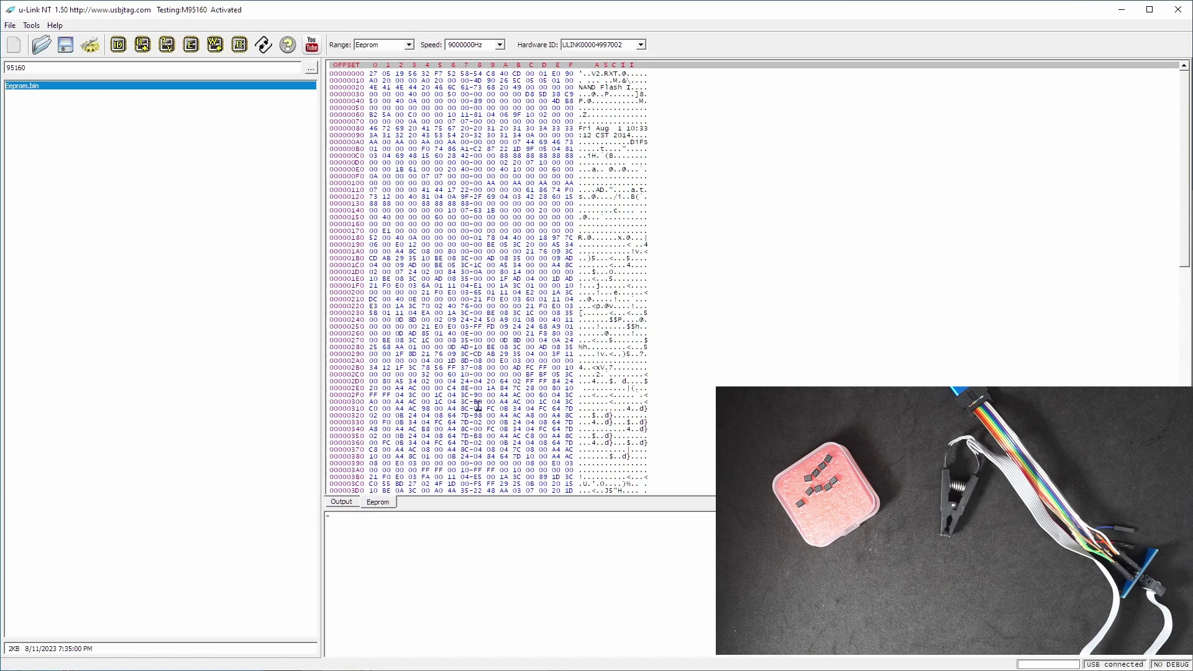
{"action": "scroll", "coordinate": [478, 407], "scroll_direction": "down", "scroll_amount": 17}
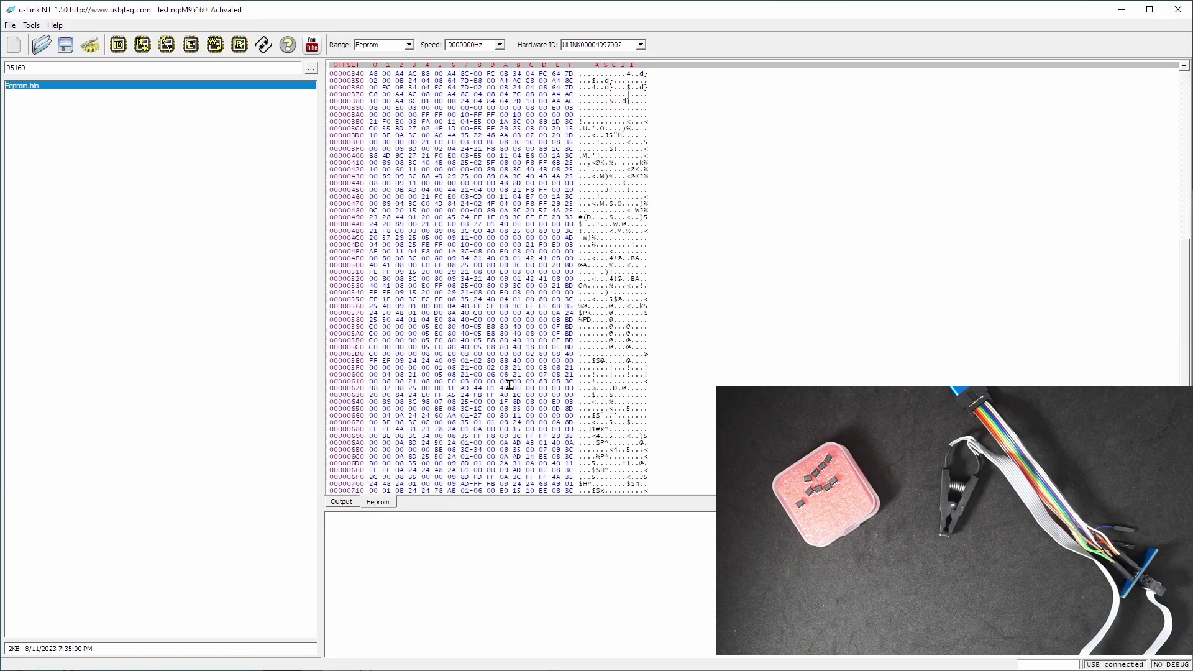
{"action": "scroll", "coordinate": [509, 385], "scroll_direction": "down", "scroll_amount": 5}
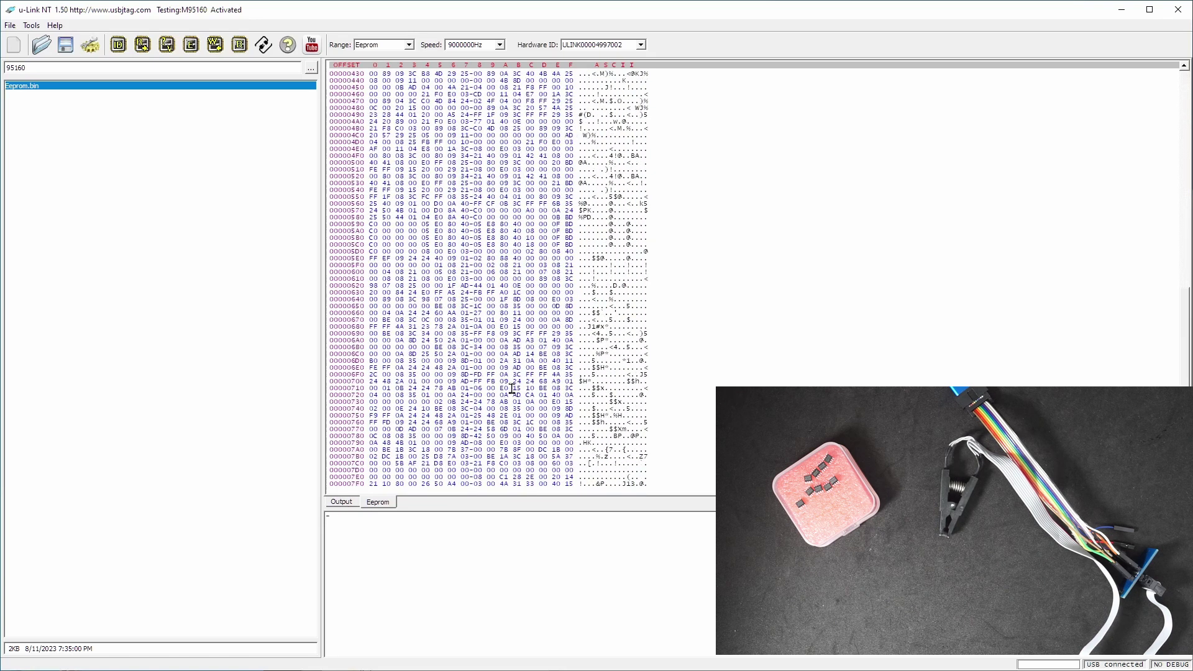
{"action": "left_click", "coordinate": [347, 504]}
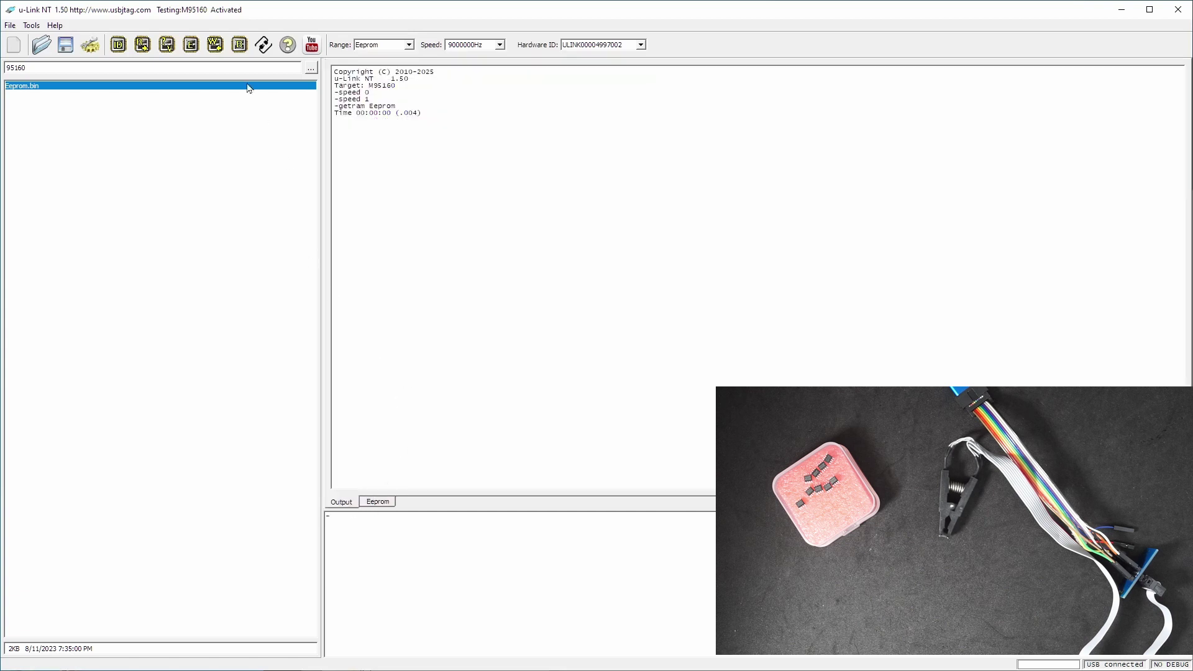
Blank-check the M95160 EEPROM, erase it, and run the blank check again on the erased chip.
{"action": "left_click", "coordinate": [239, 44]}
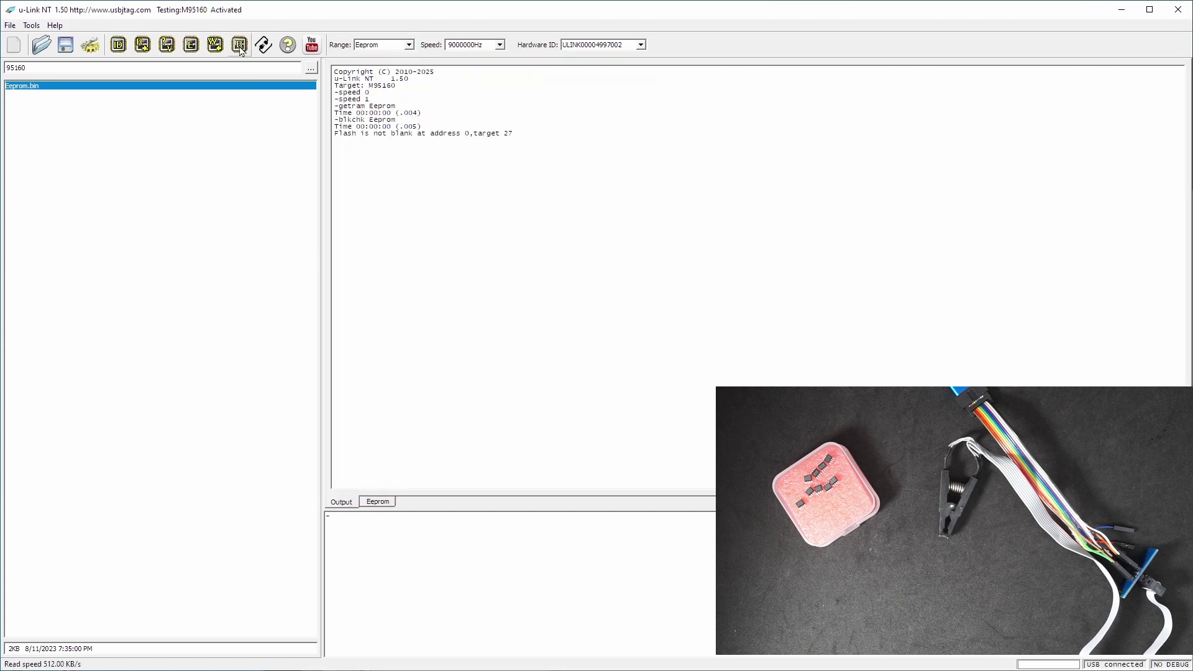
{"action": "left_click", "coordinate": [188, 48]}
{"action": "left_click", "coordinate": [570, 357]}
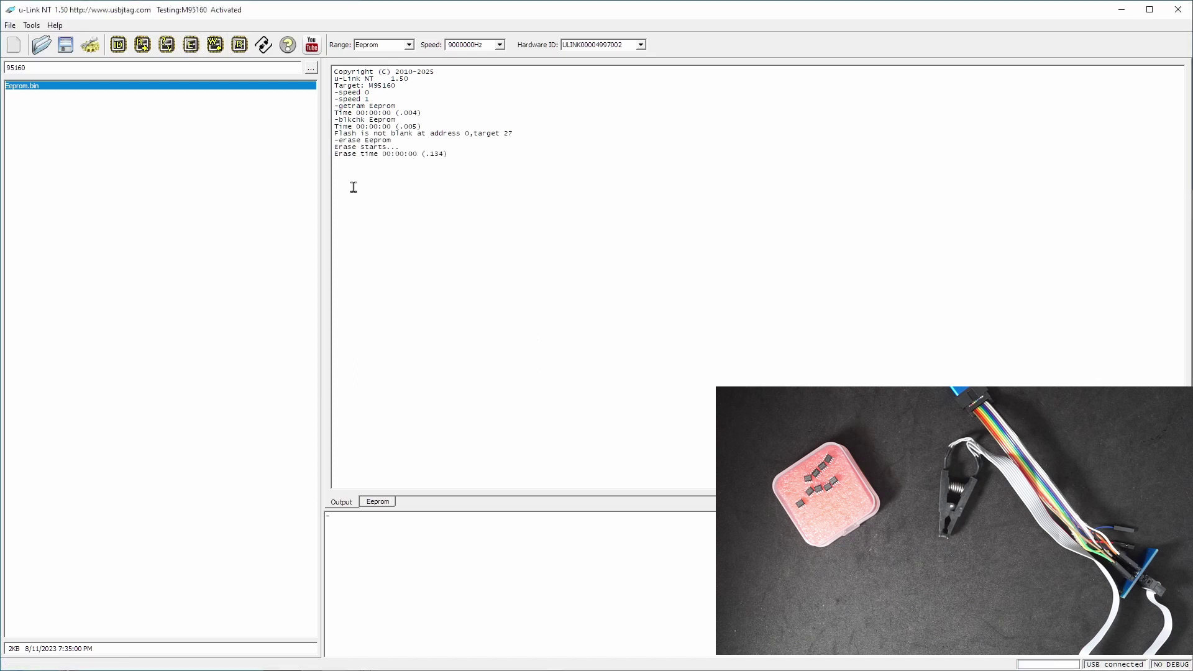
{"action": "left_click", "coordinate": [239, 45]}
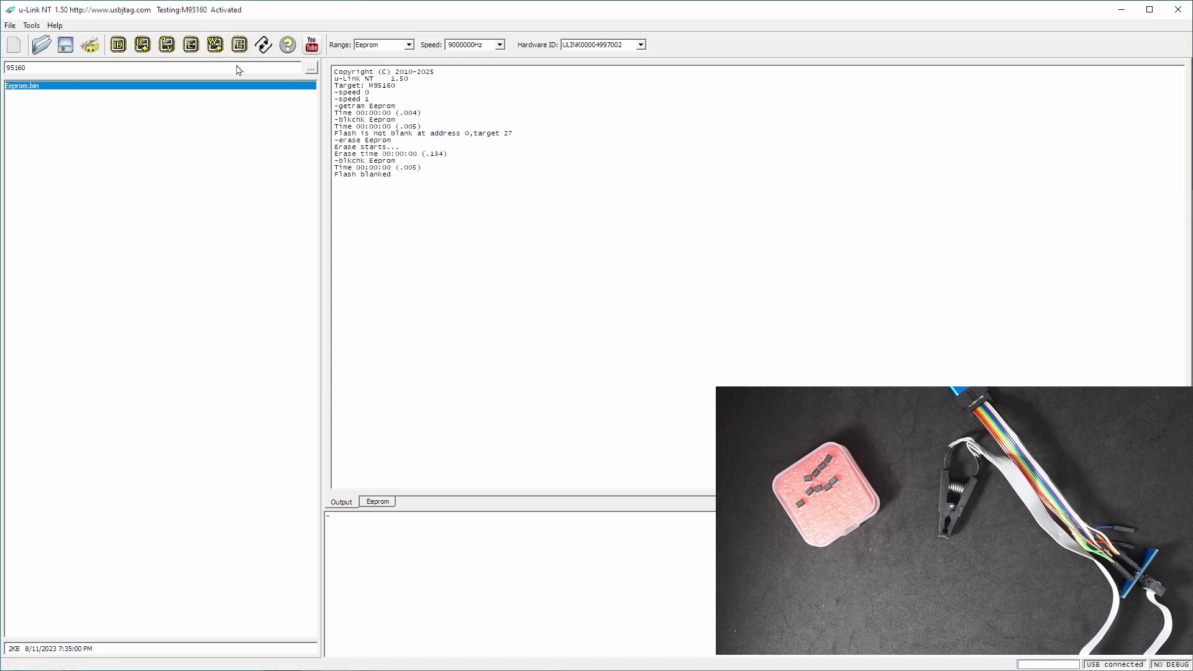
Load Eeprom.bin from the 95160 folder, program it into the M95160, and compare the chip against the loaded data.
{"action": "double_click", "coordinate": [225, 91]}
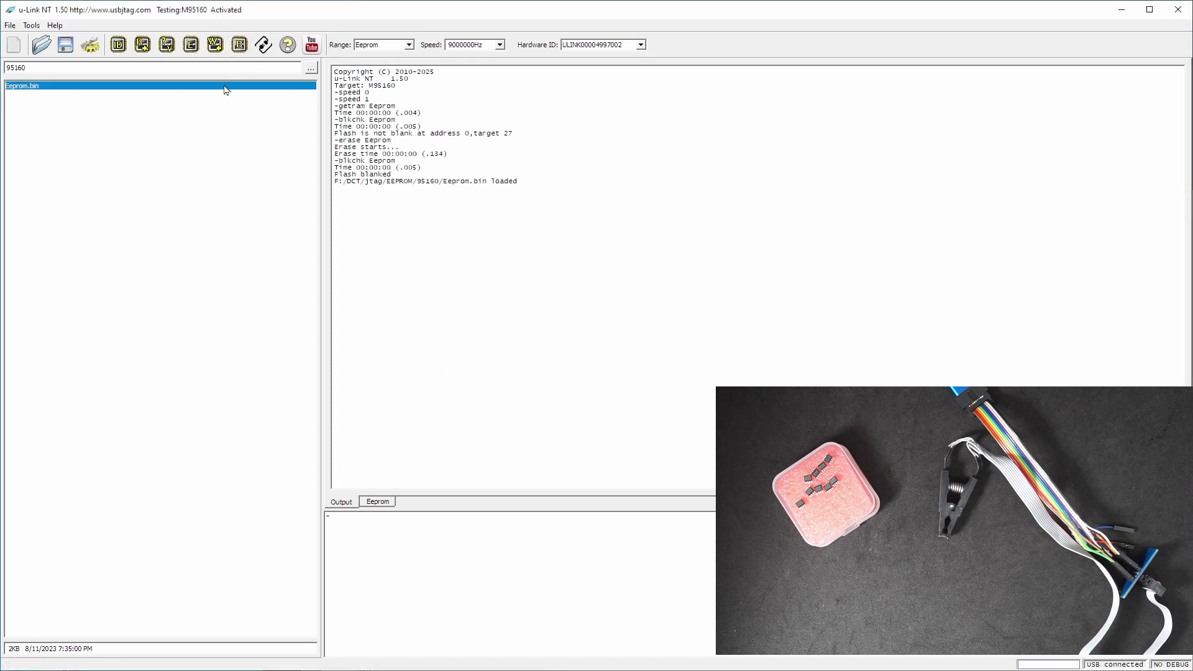
{"action": "left_click", "coordinate": [215, 45]}
{"action": "left_click", "coordinate": [587, 356]}
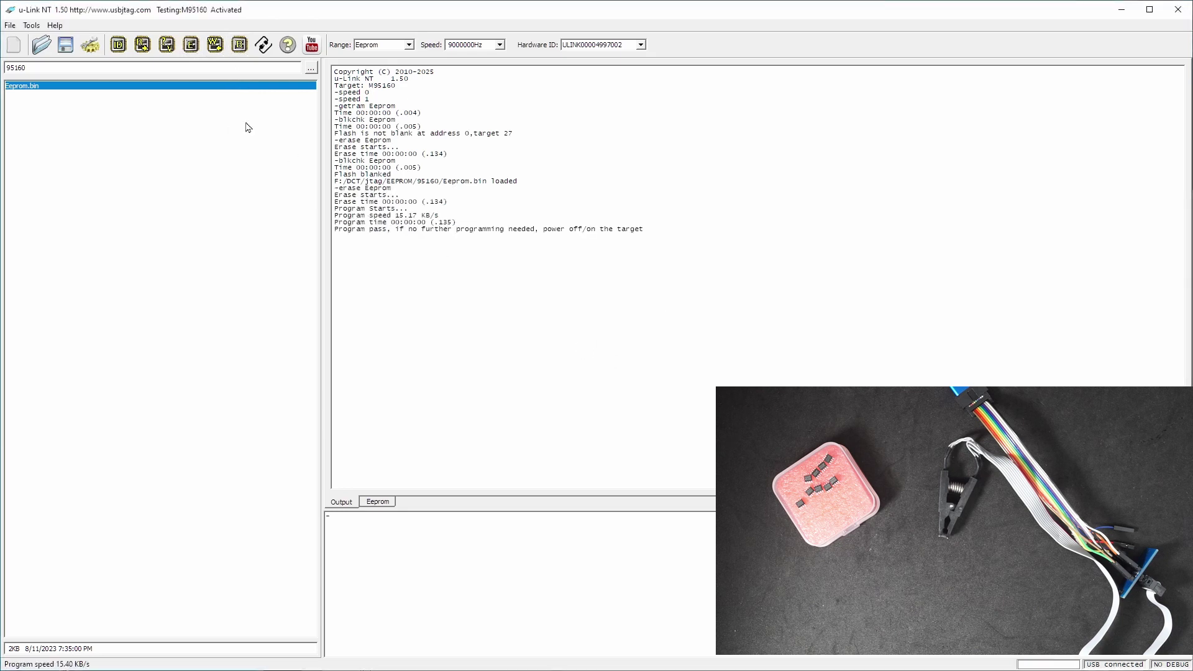
{"action": "left_click", "coordinate": [163, 48]}
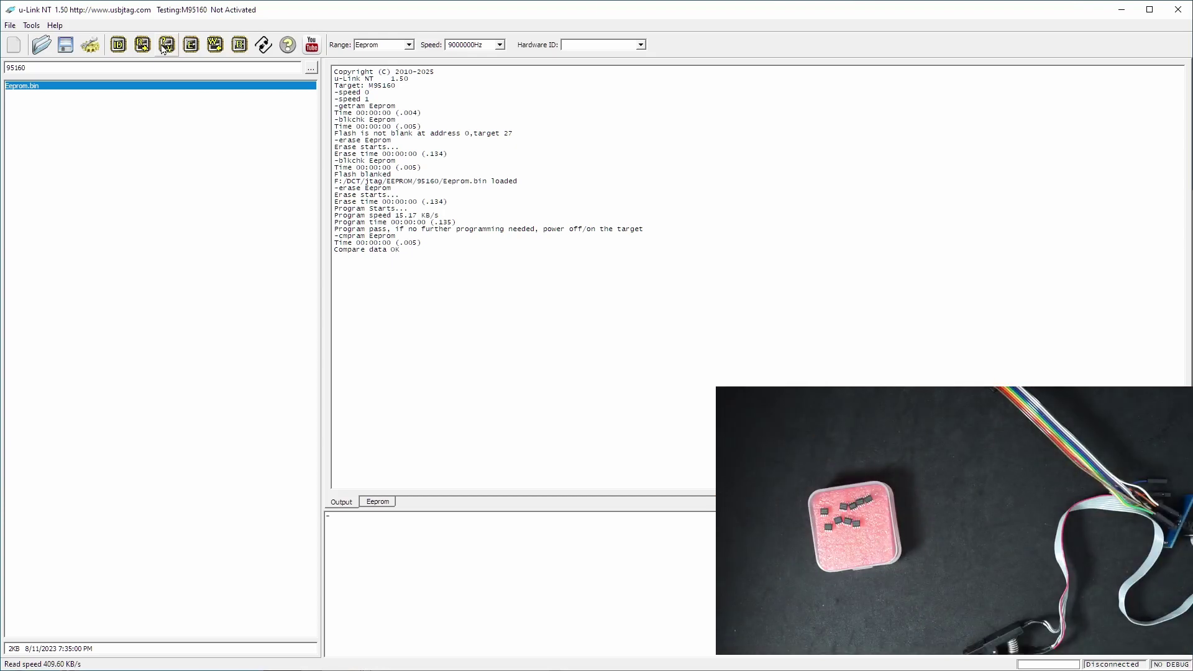
Change the target device to M95320 in the EEPROM target configuration.
{"action": "left_click", "coordinate": [90, 44]}
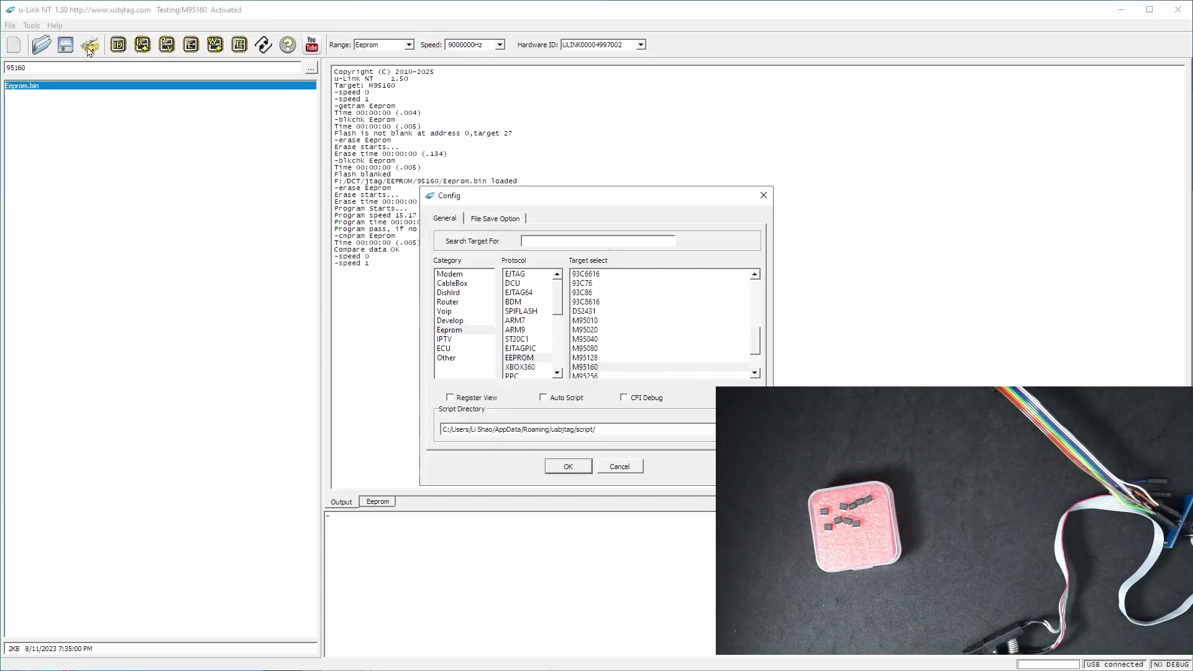
{"action": "scroll", "coordinate": [598, 330], "scroll_direction": "down", "scroll_amount": 1}
{"action": "left_click", "coordinate": [599, 337]}
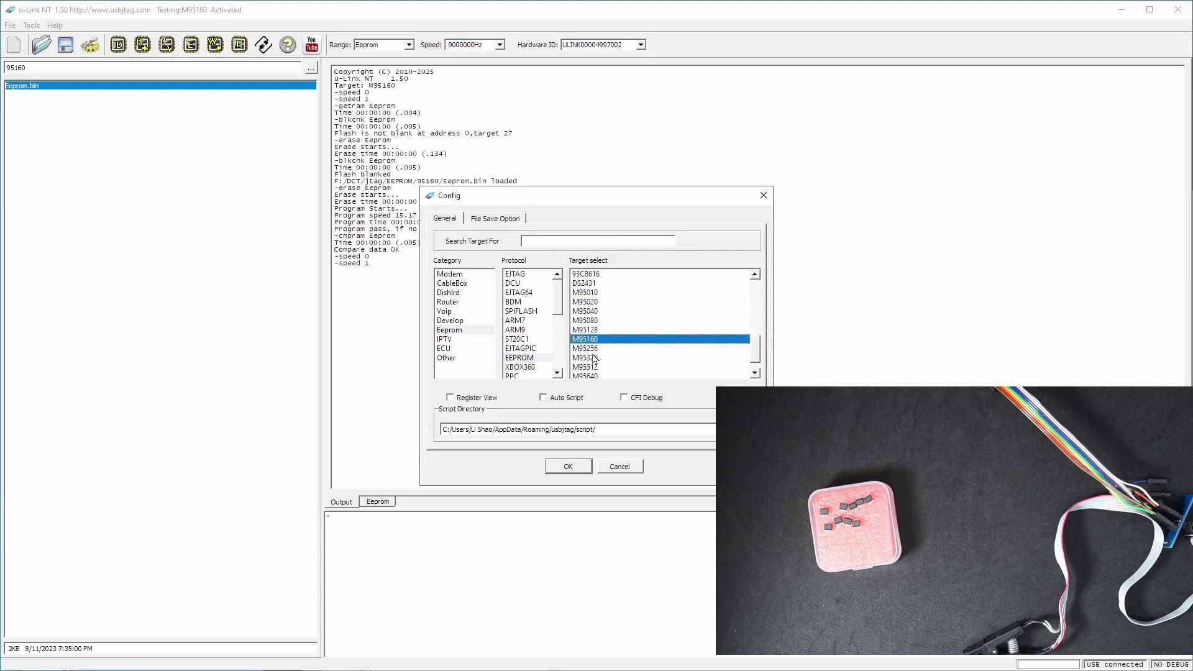
{"action": "left_click", "coordinate": [593, 359]}
{"action": "left_click", "coordinate": [570, 468]}
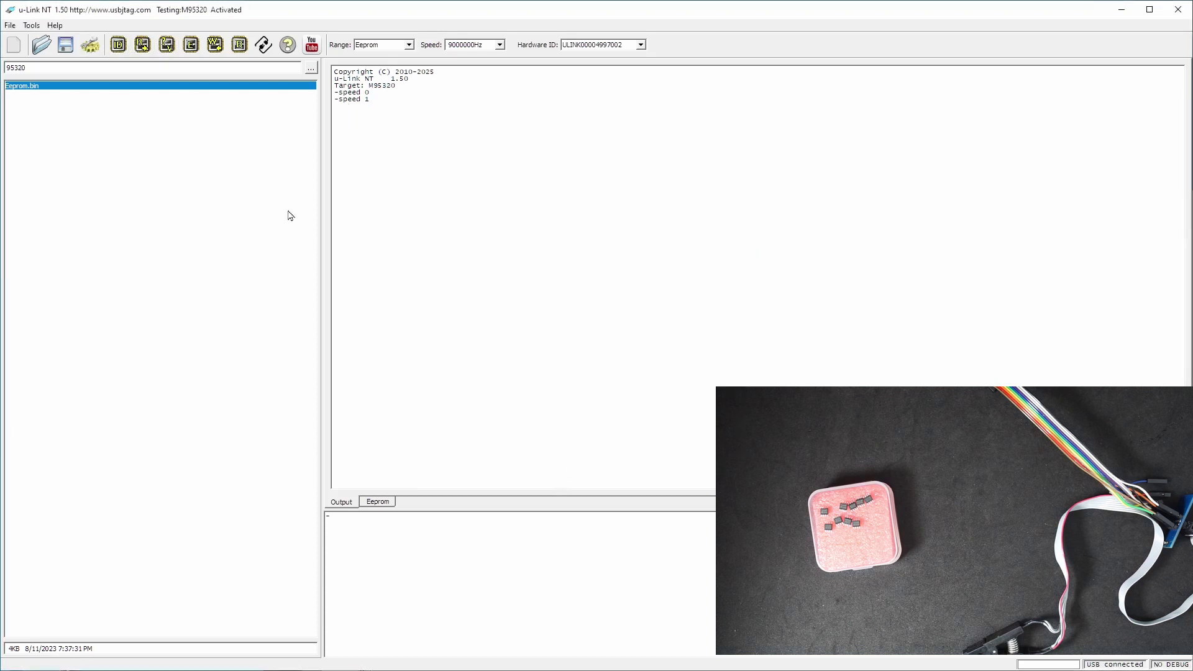
Read the M95320 EEPROM contents, view the hex data, and return to the output log.
{"action": "left_click", "coordinate": [142, 44]}
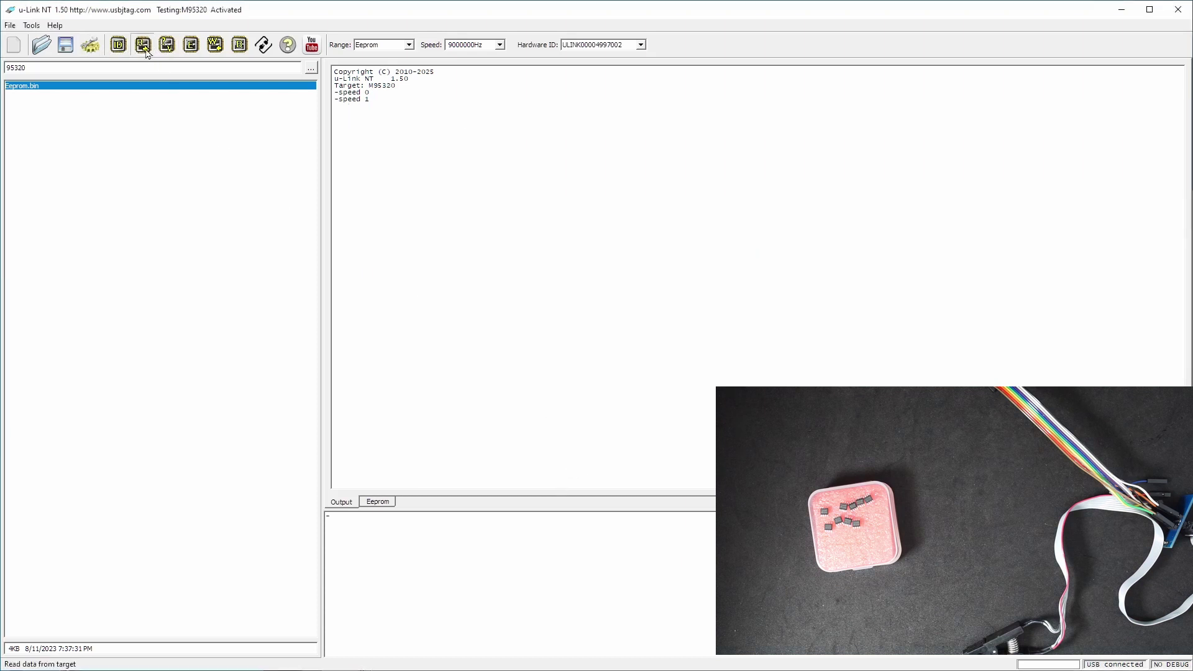
{"action": "left_click", "coordinate": [387, 502]}
{"action": "left_click", "coordinate": [342, 502]}
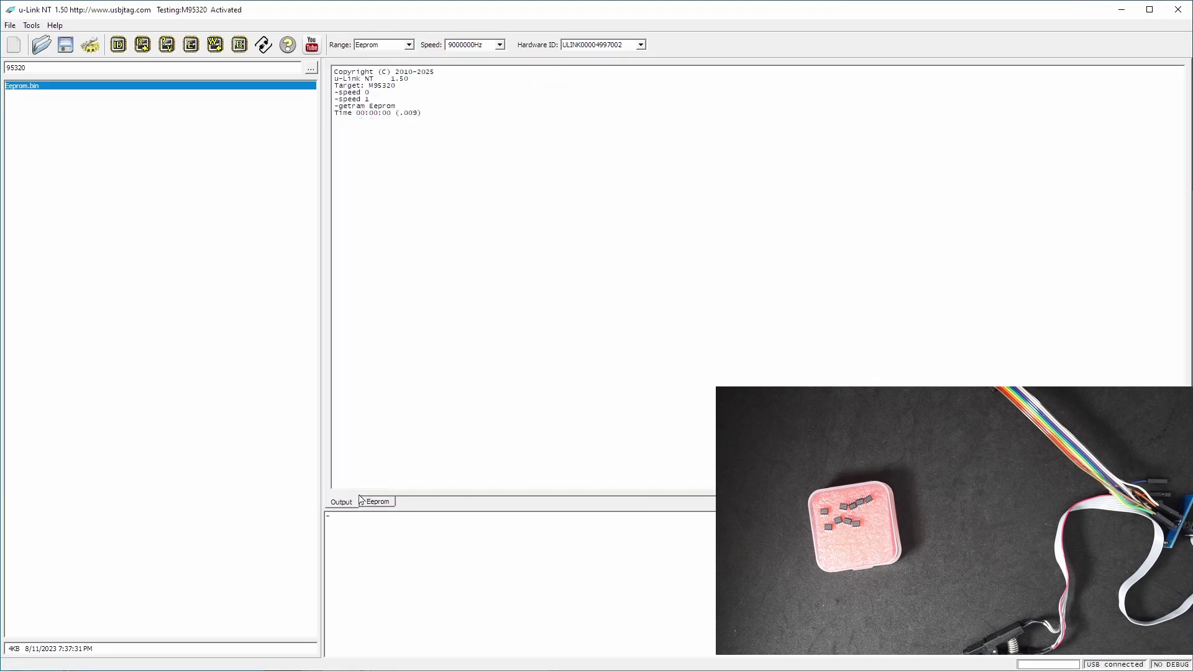
Blank-check the M95320 EEPROM, erase it, and repeat the blank check on the erased chip.
{"action": "left_click", "coordinate": [239, 45]}
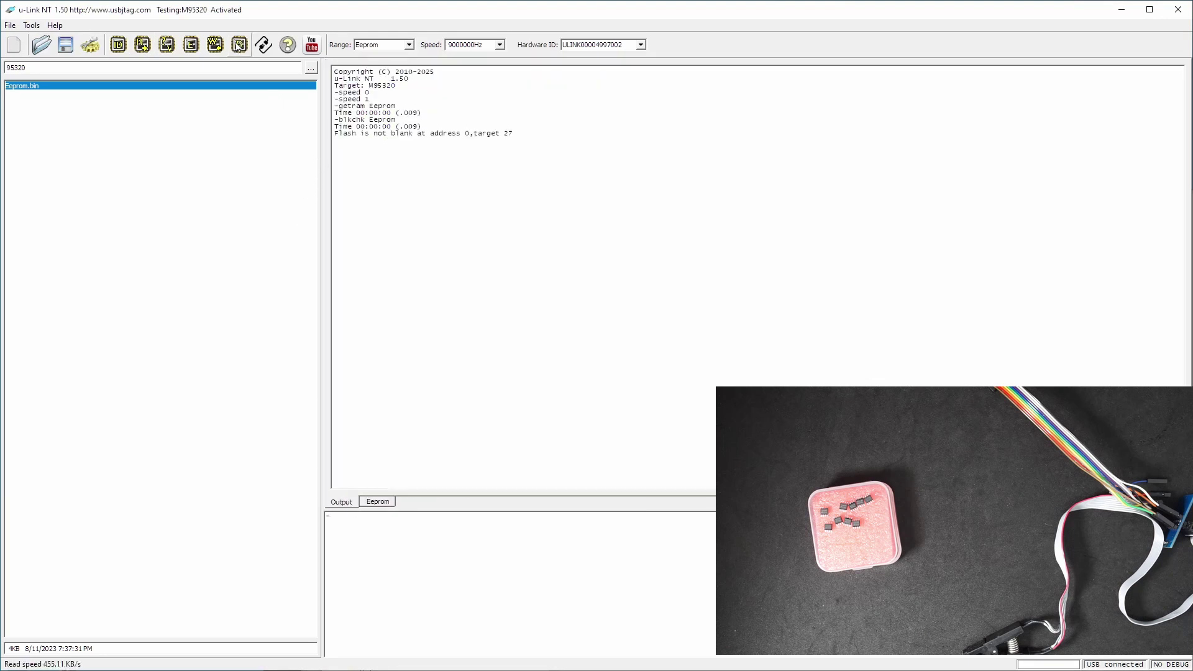
{"action": "left_click", "coordinate": [191, 45]}
{"action": "left_click", "coordinate": [561, 359]}
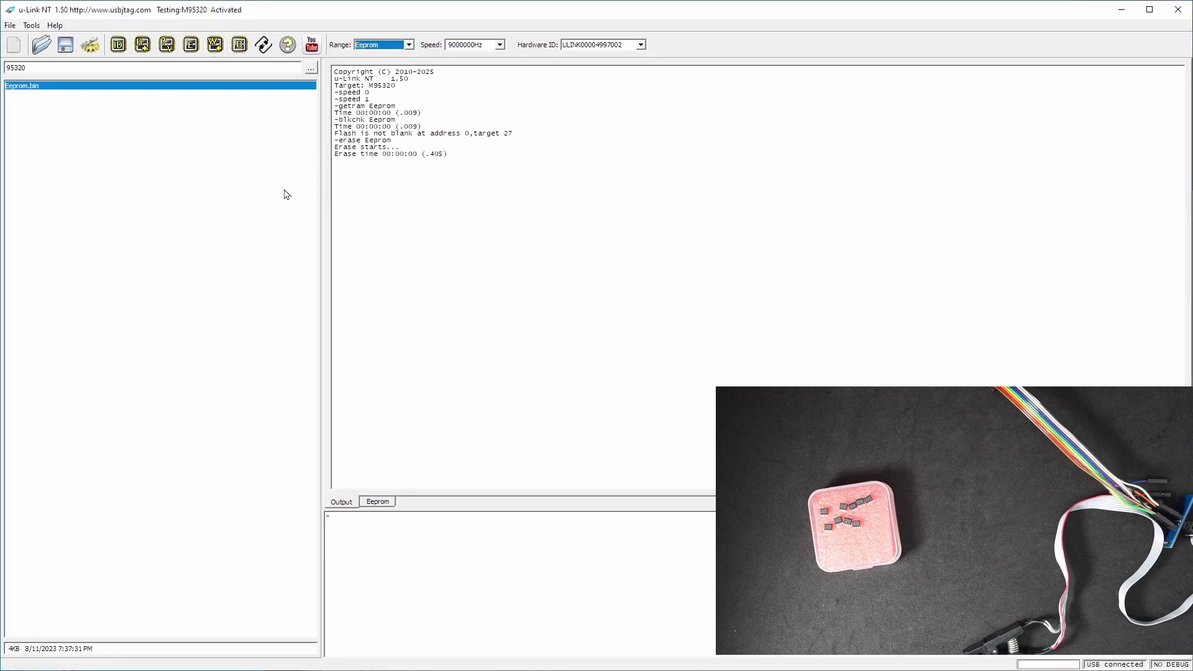
{"action": "left_click", "coordinate": [240, 47]}
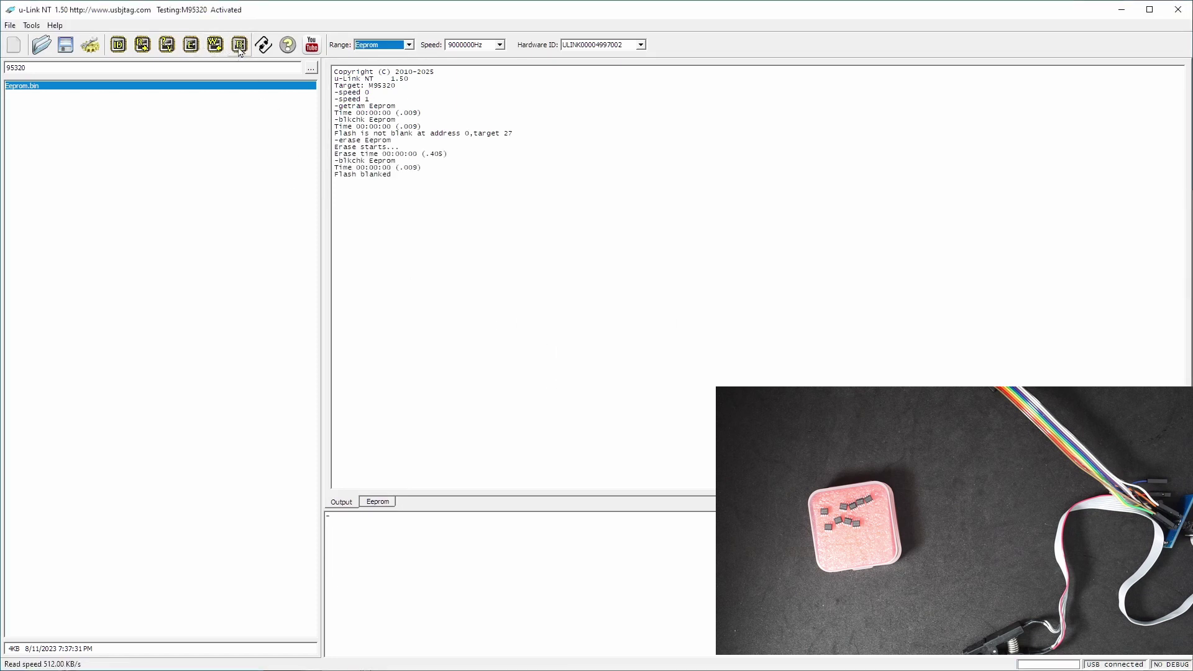
Program the data read into memory back into the M95320 and compare the chip against it.
{"action": "left_click", "coordinate": [215, 45]}
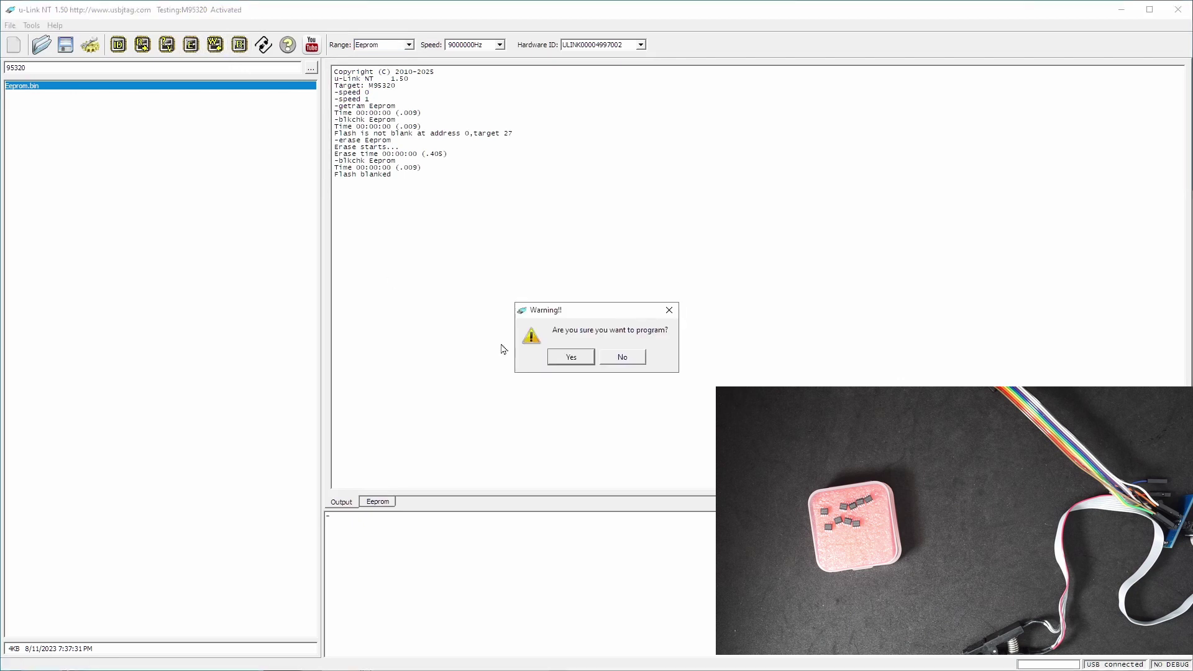
{"action": "left_click", "coordinate": [571, 359]}
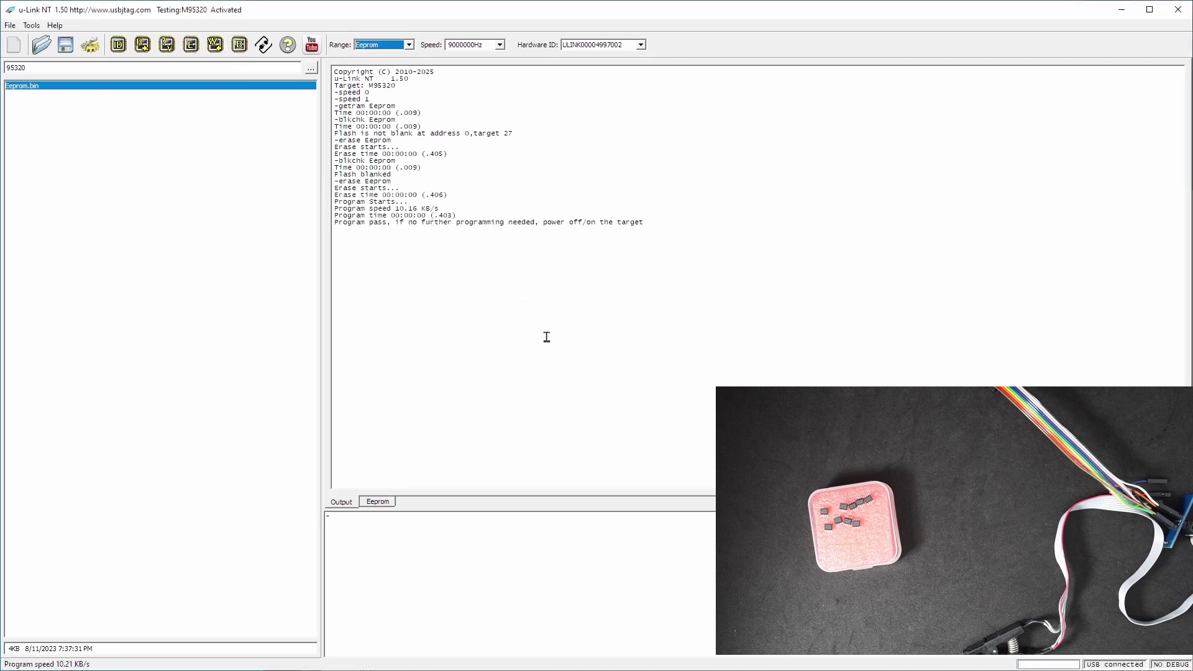
{"action": "left_click", "coordinate": [167, 45]}
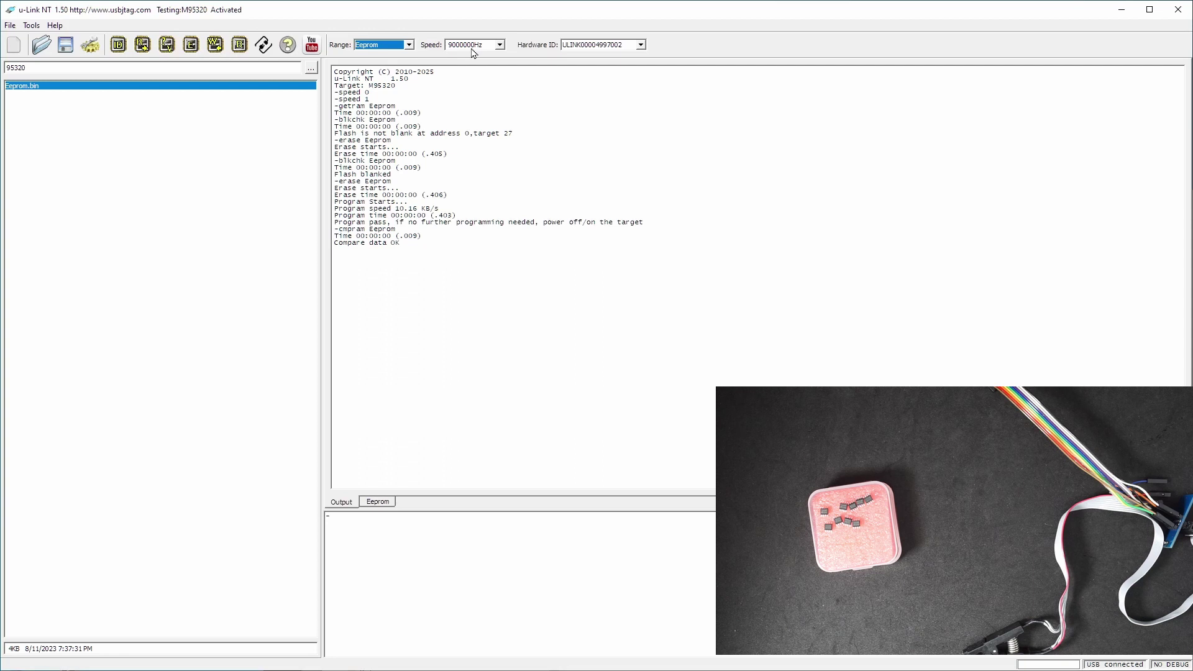
Set the communication speed to 18000000Hz and compare the M95320 with the data in memory at that speed.
{"action": "left_click", "coordinate": [473, 46]}
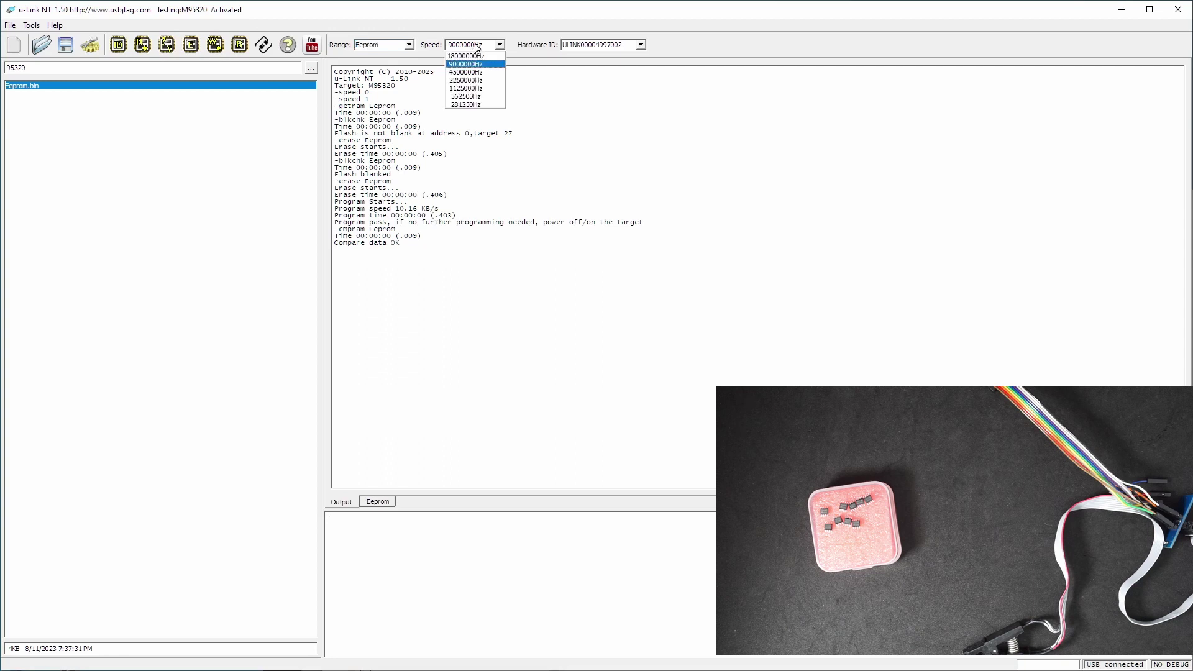
{"action": "left_click", "coordinate": [472, 60]}
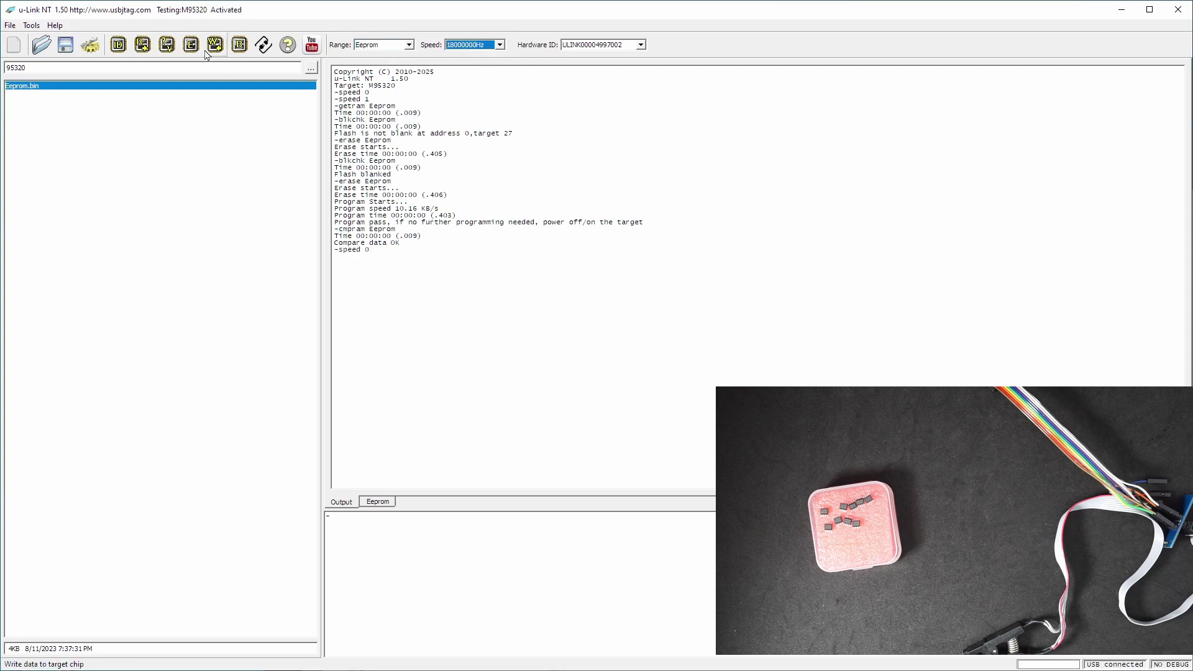
{"action": "left_click", "coordinate": [173, 49]}
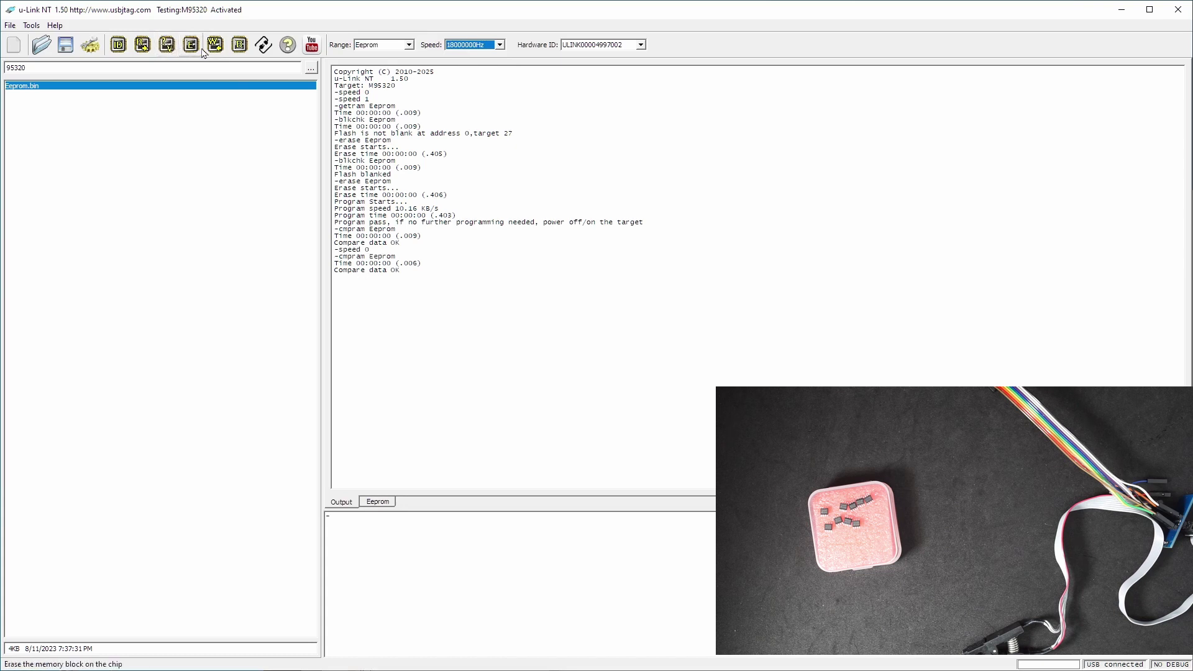
Erase and blank-check the M95320 at the faster speed, then reprogram it from memory and check the logged program speed.
{"action": "left_click", "coordinate": [195, 51]}
{"action": "left_click", "coordinate": [570, 358]}
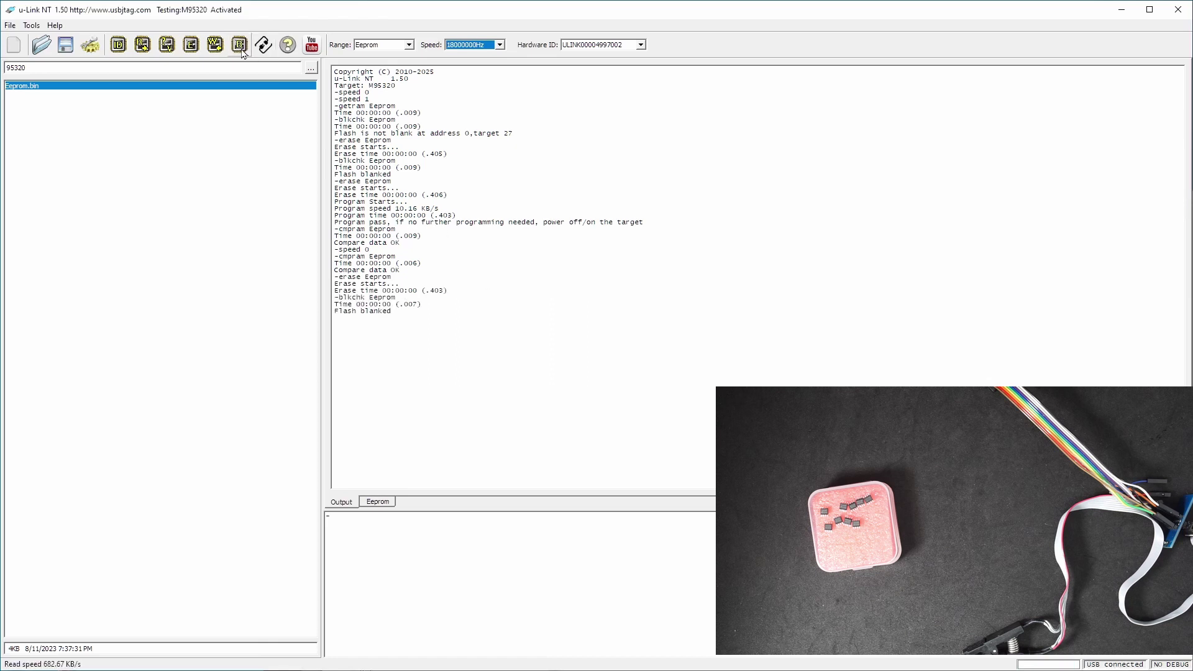
{"action": "left_click", "coordinate": [214, 47]}
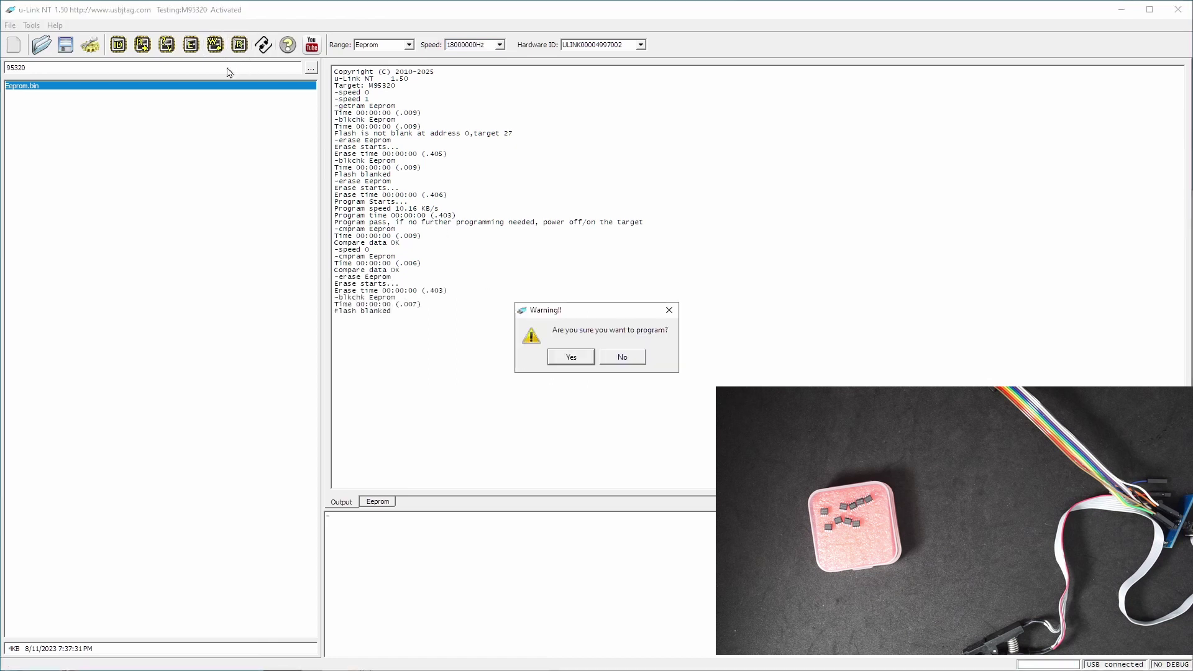
{"action": "left_click", "coordinate": [586, 358]}
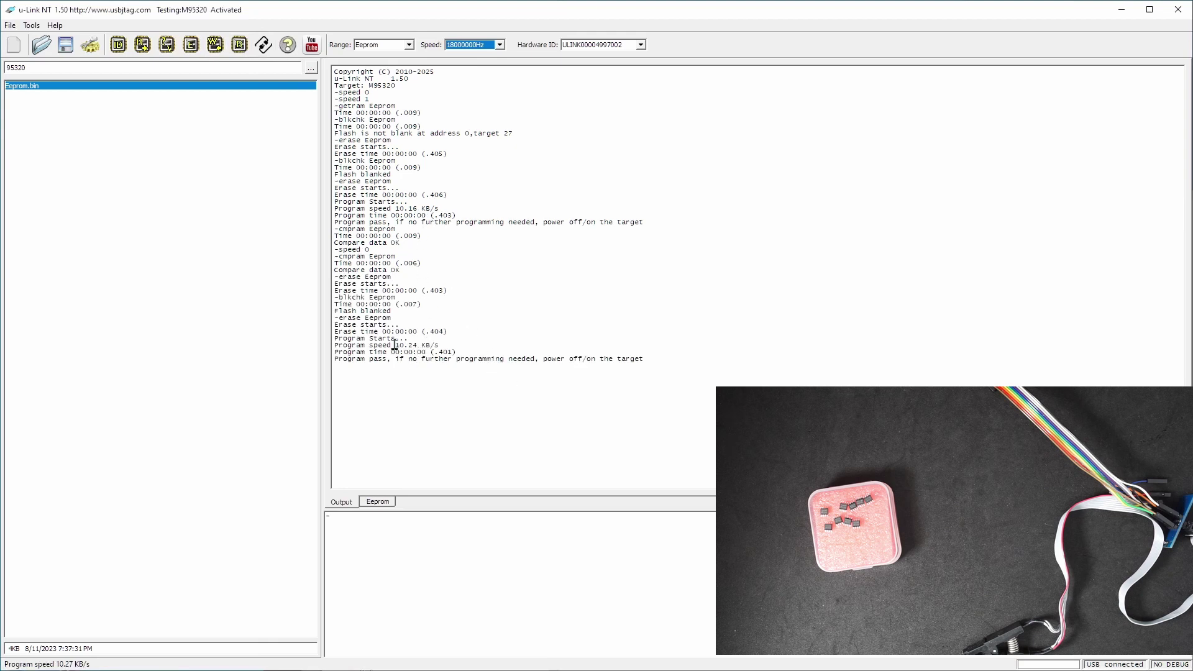
{"action": "left_click_drag", "start_coordinate": [395, 345], "coordinate": [420, 346]}
Set the communication speed back to 9000000Hz and compare the reprogrammed M95320 with the data in memory.
{"action": "left_click", "coordinate": [505, 48]}
{"action": "left_click", "coordinate": [478, 66]}
{"action": "left_click", "coordinate": [163, 48]}
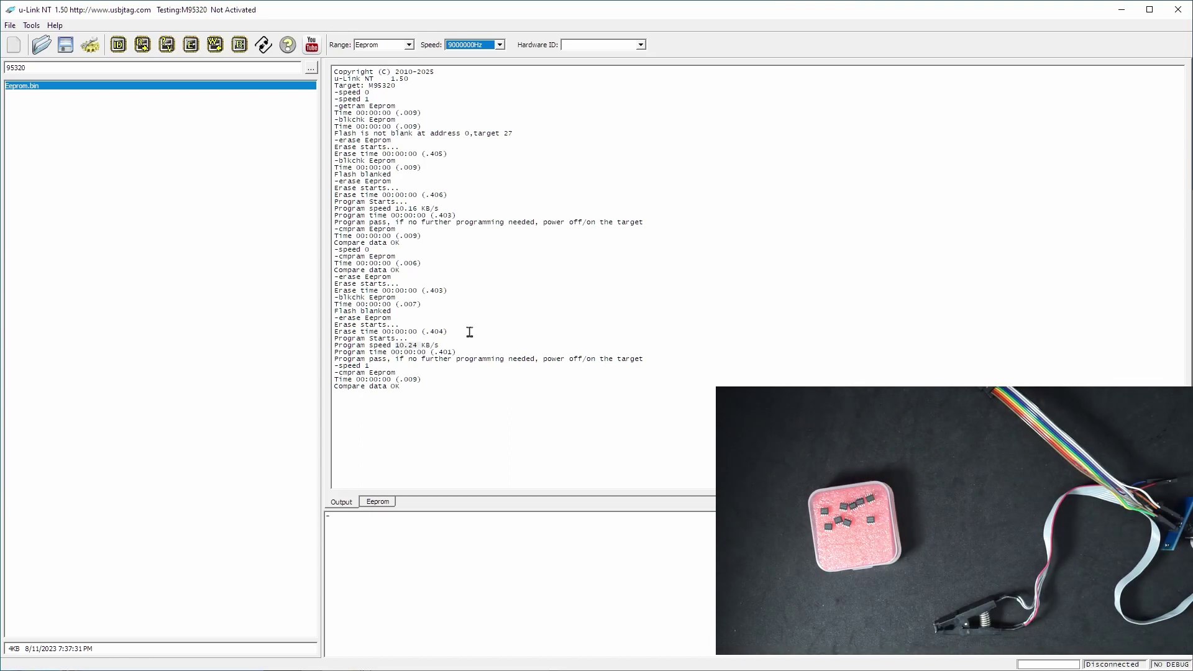
Change the target device to M95640 in the EEPROM target configuration.
{"action": "left_click", "coordinate": [90, 44]}
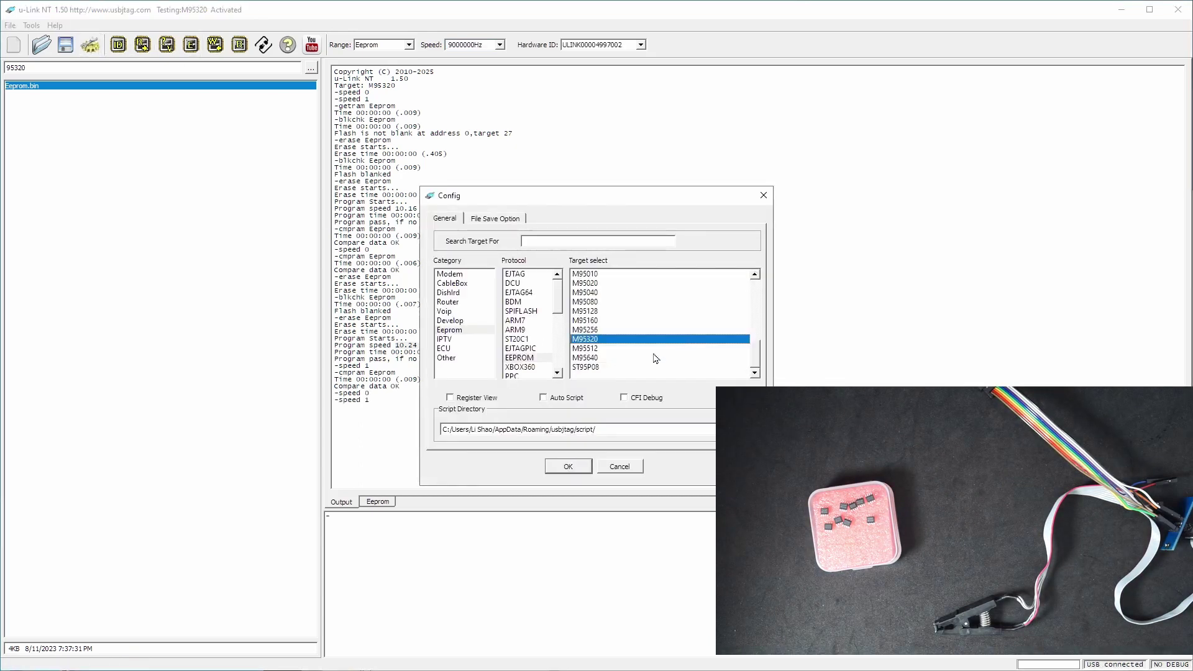
{"action": "left_click", "coordinate": [587, 358]}
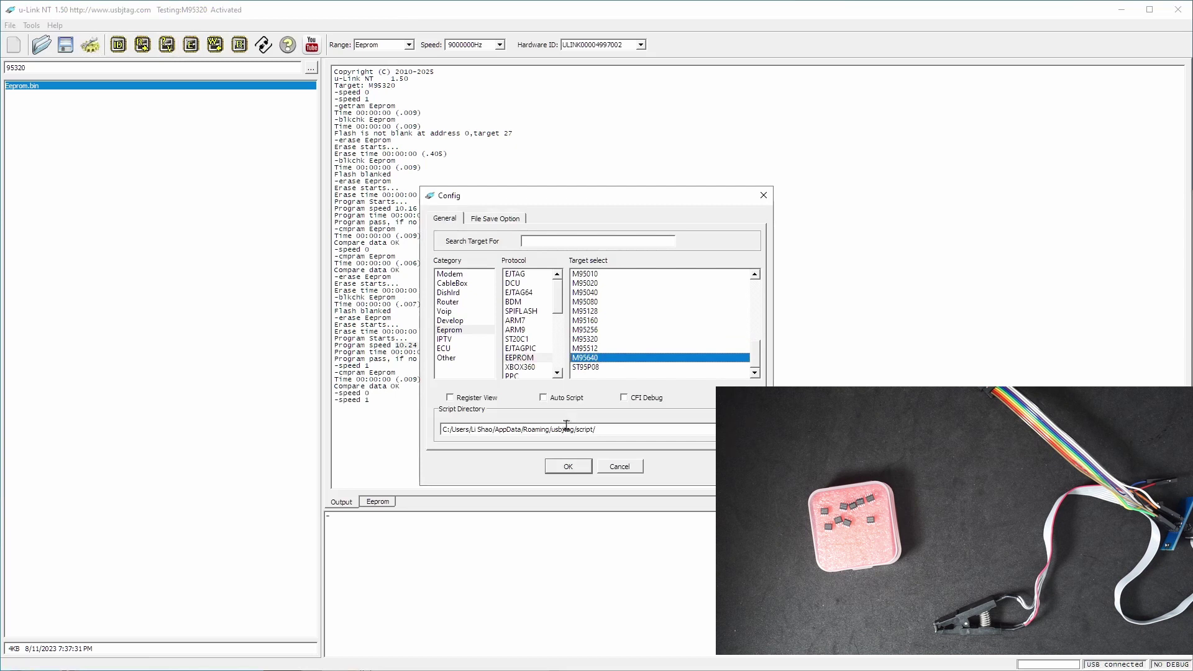
{"action": "left_click", "coordinate": [568, 468]}
Read the M95640 EEPROM contents, view the hex data, and return to the output log.
{"action": "left_click", "coordinate": [143, 44]}
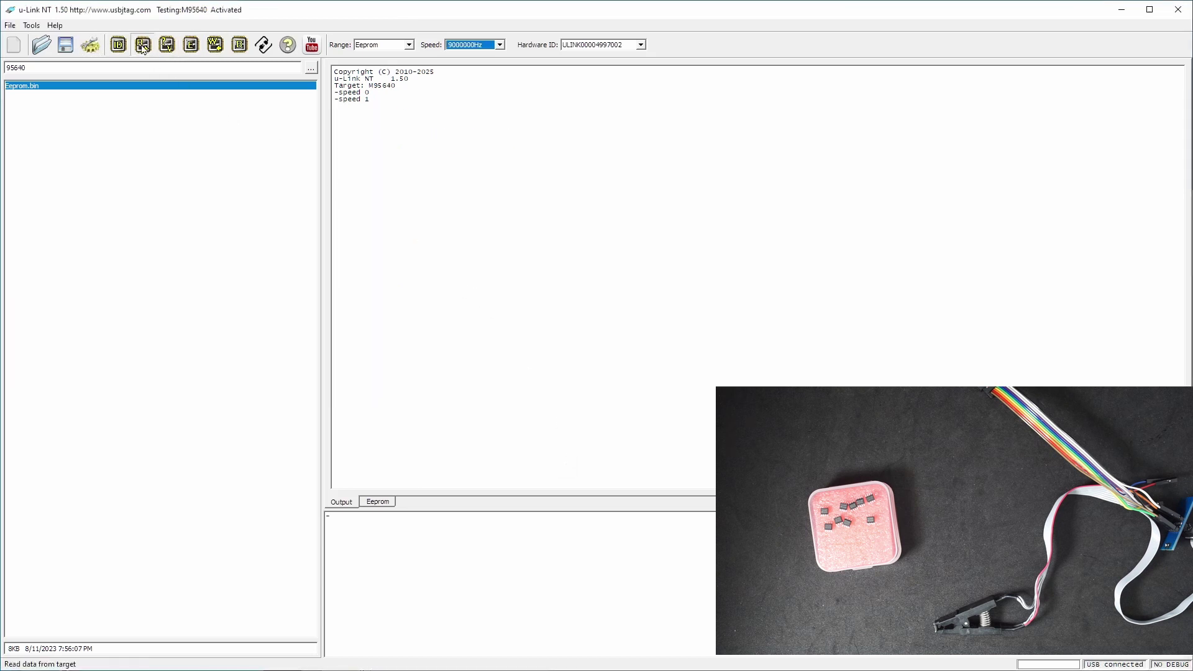
{"action": "left_click", "coordinate": [378, 502]}
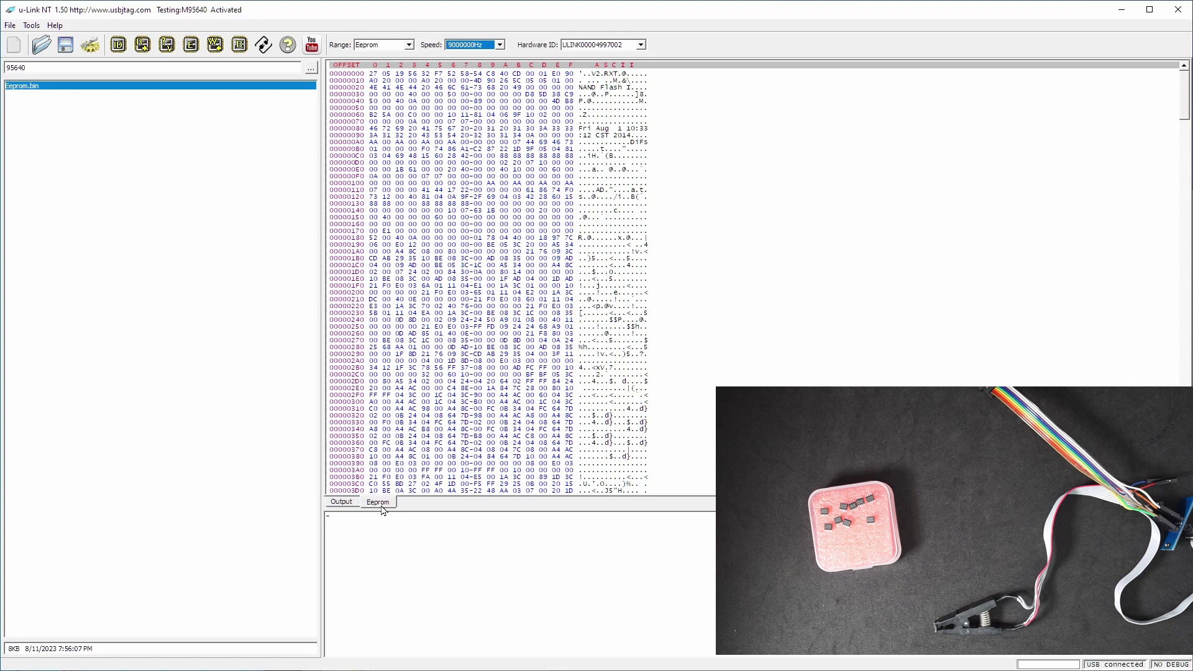
{"action": "left_click", "coordinate": [346, 503]}
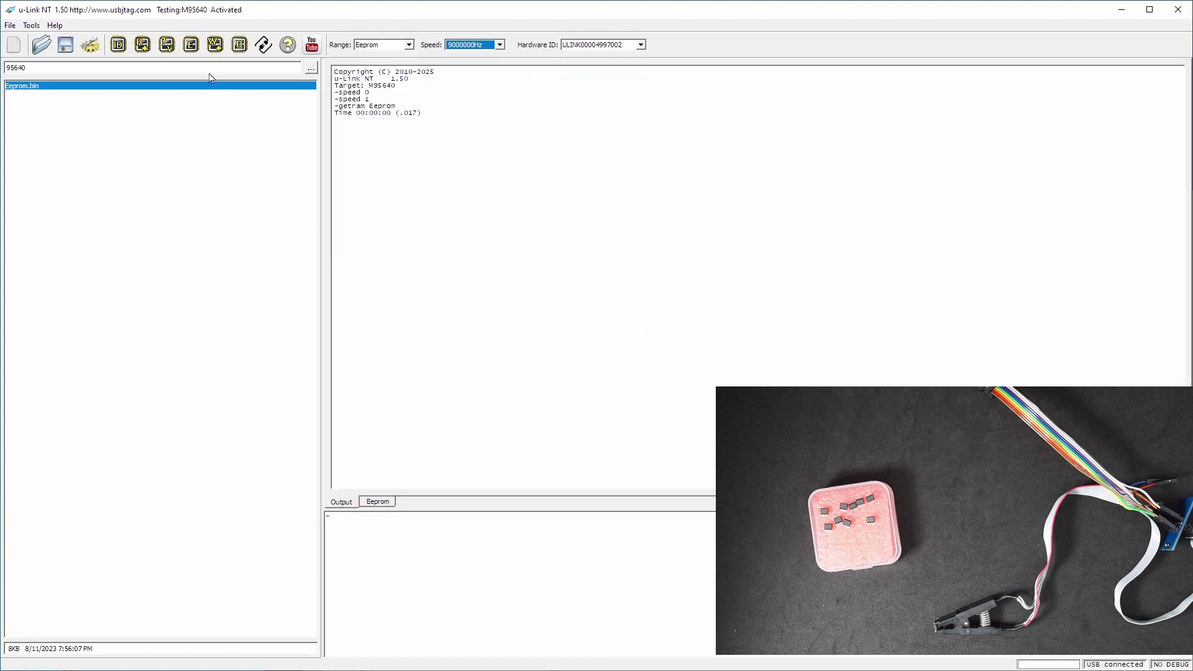
Blank-check the M95640 EEPROM, erase it, and run the blank check again on the erased chip.
{"action": "left_click", "coordinate": [239, 45]}
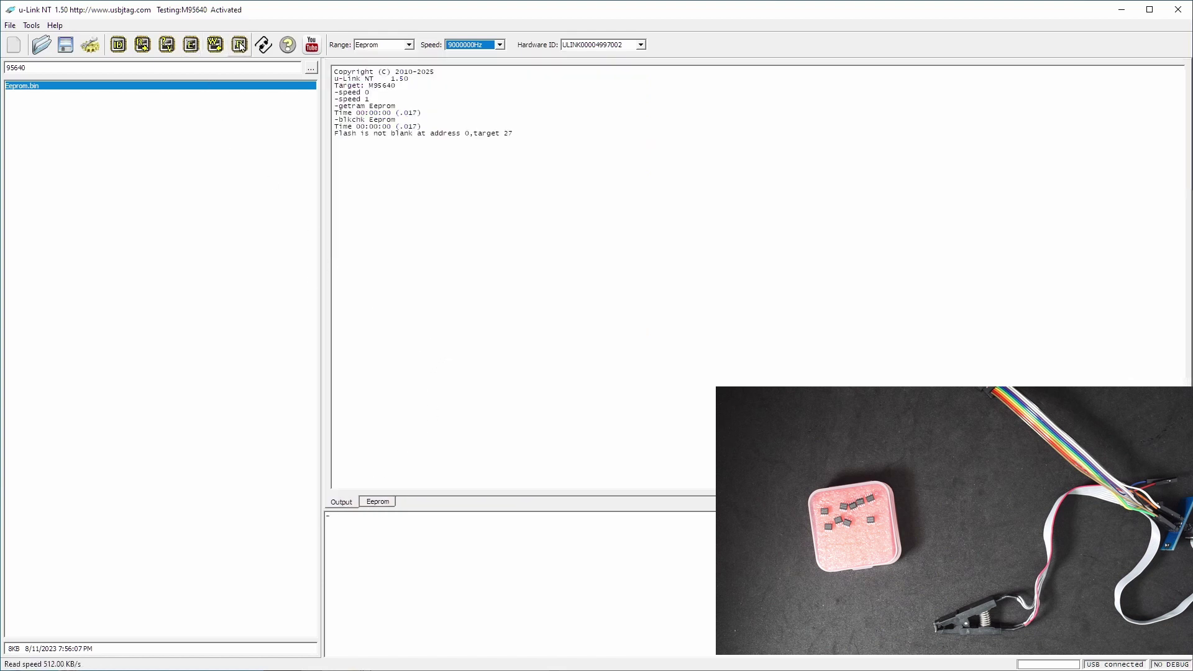
{"action": "left_click", "coordinate": [191, 45]}
{"action": "left_click", "coordinate": [571, 355]}
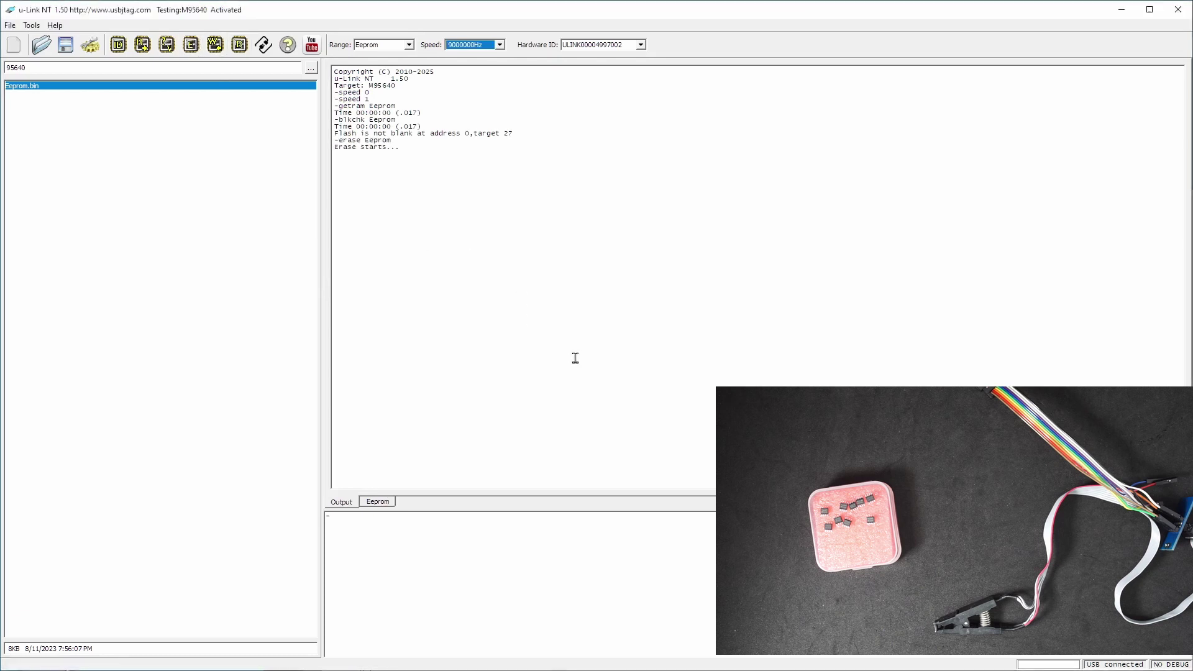
{"action": "left_click", "coordinate": [239, 45]}
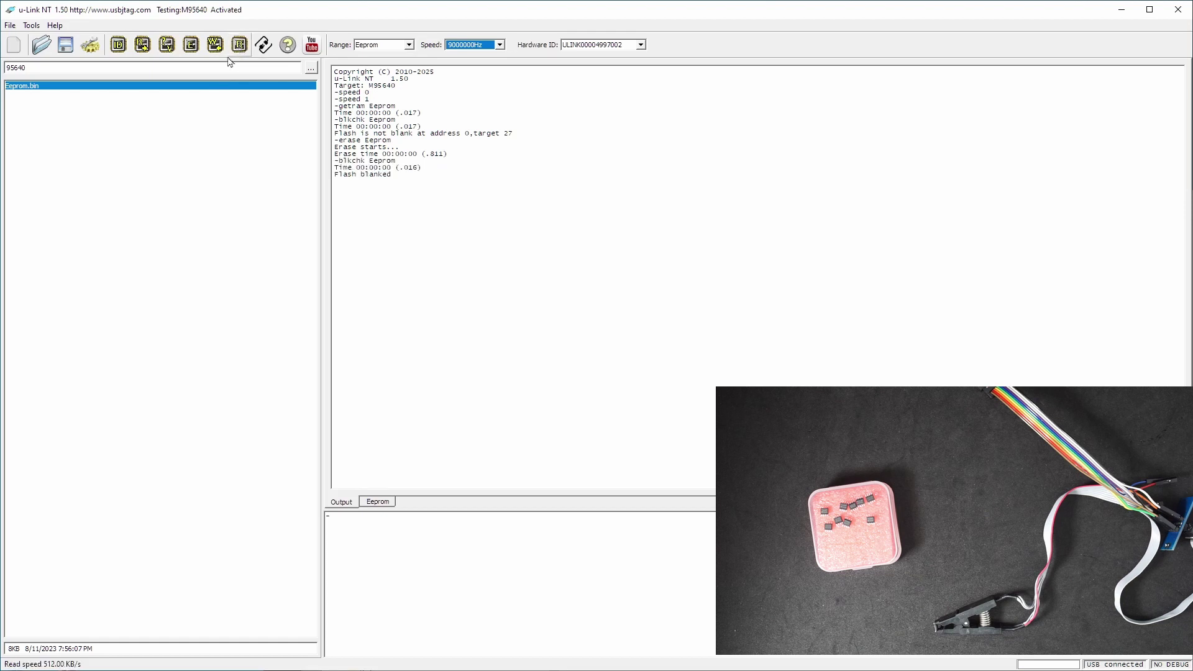
Load the 95640 Eeprom.bin file and program the M95640 with it, comparing the chip with memory before and after.
{"action": "double_click", "coordinate": [212, 92]}
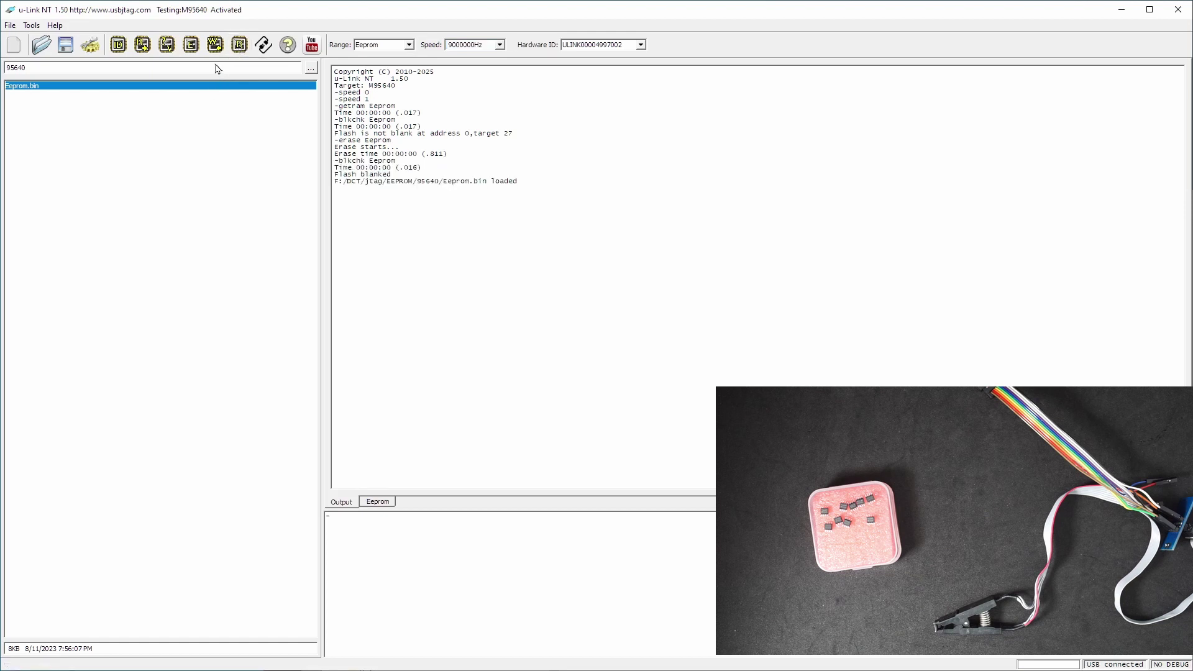
{"action": "left_click", "coordinate": [167, 46]}
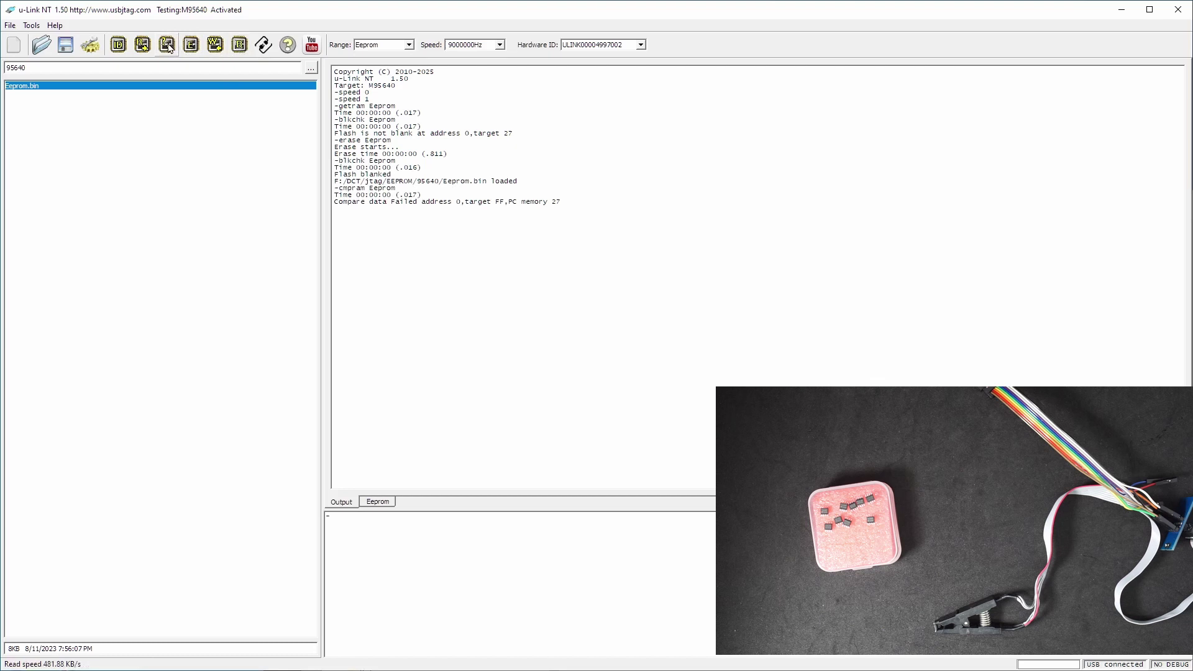
{"action": "left_click", "coordinate": [215, 45]}
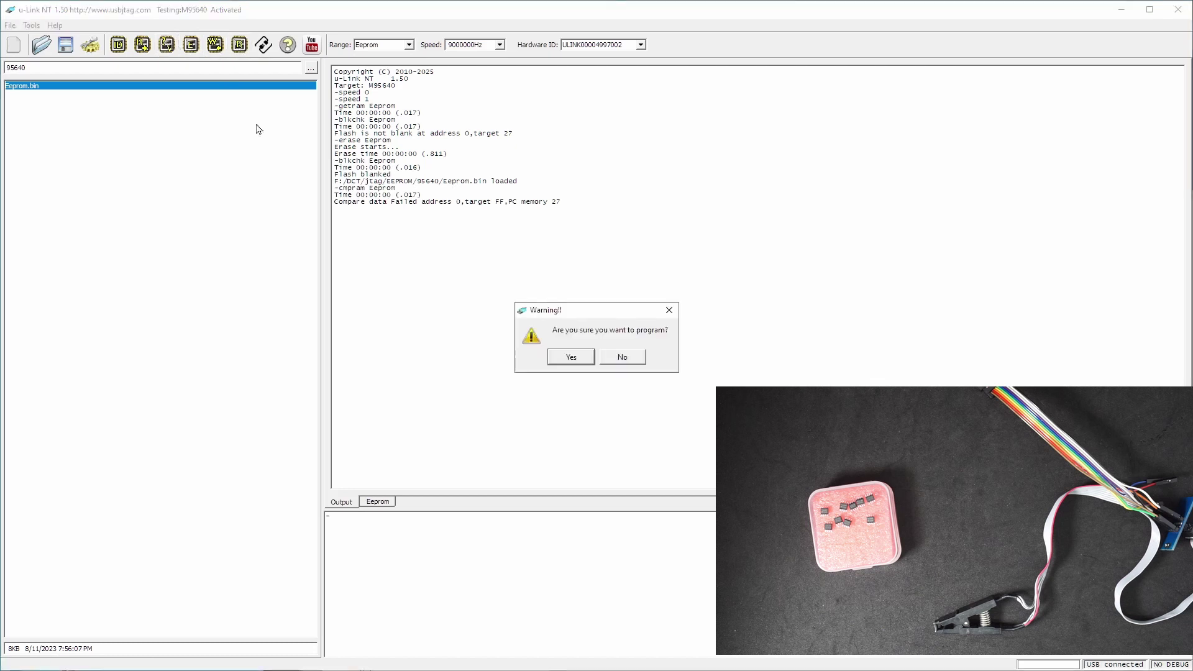
{"action": "left_click", "coordinate": [570, 357]}
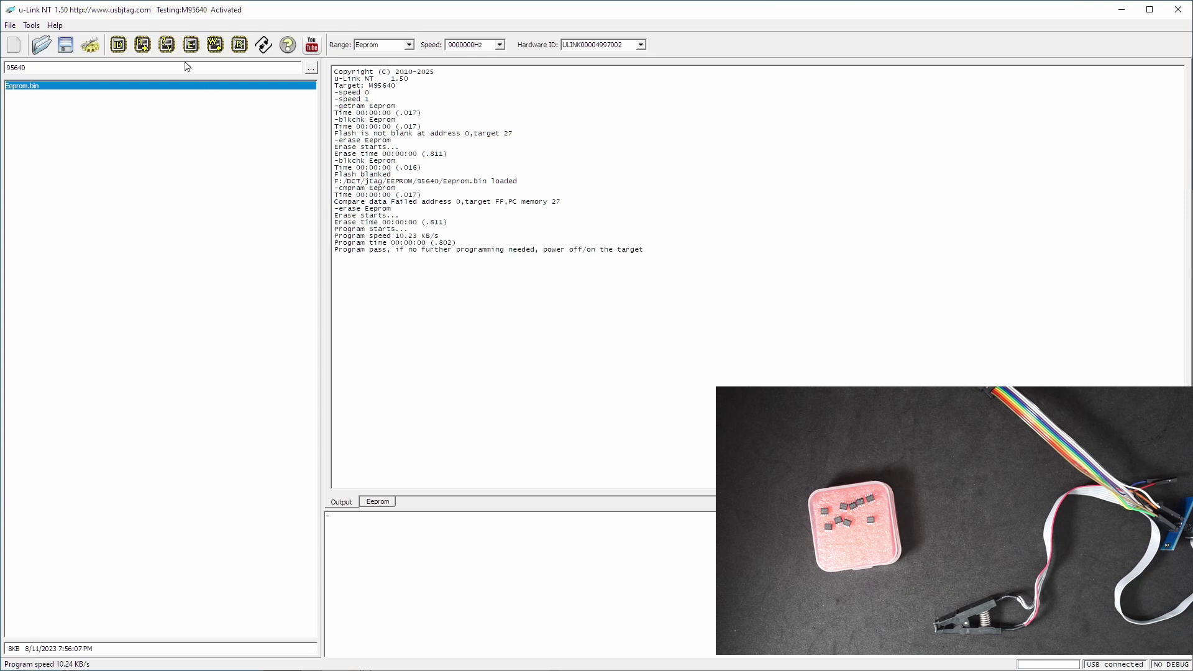
{"action": "left_click", "coordinate": [168, 46]}
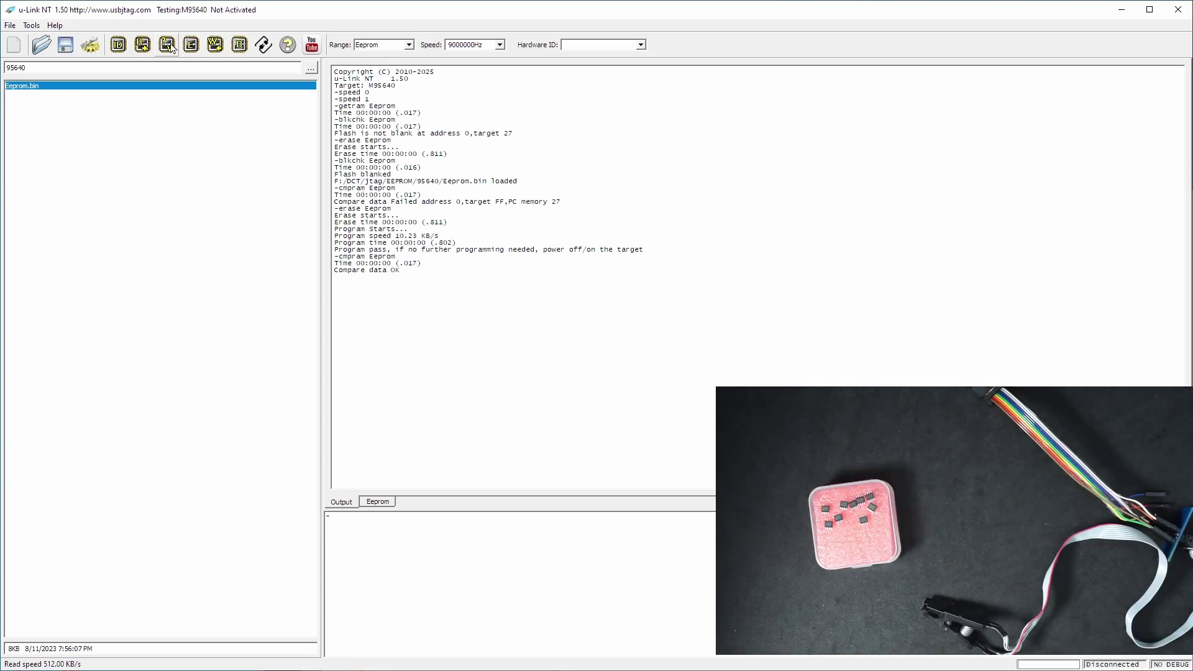
Change the target device to M95128 in the EEPROM target configuration.
{"action": "left_click", "coordinate": [90, 44]}
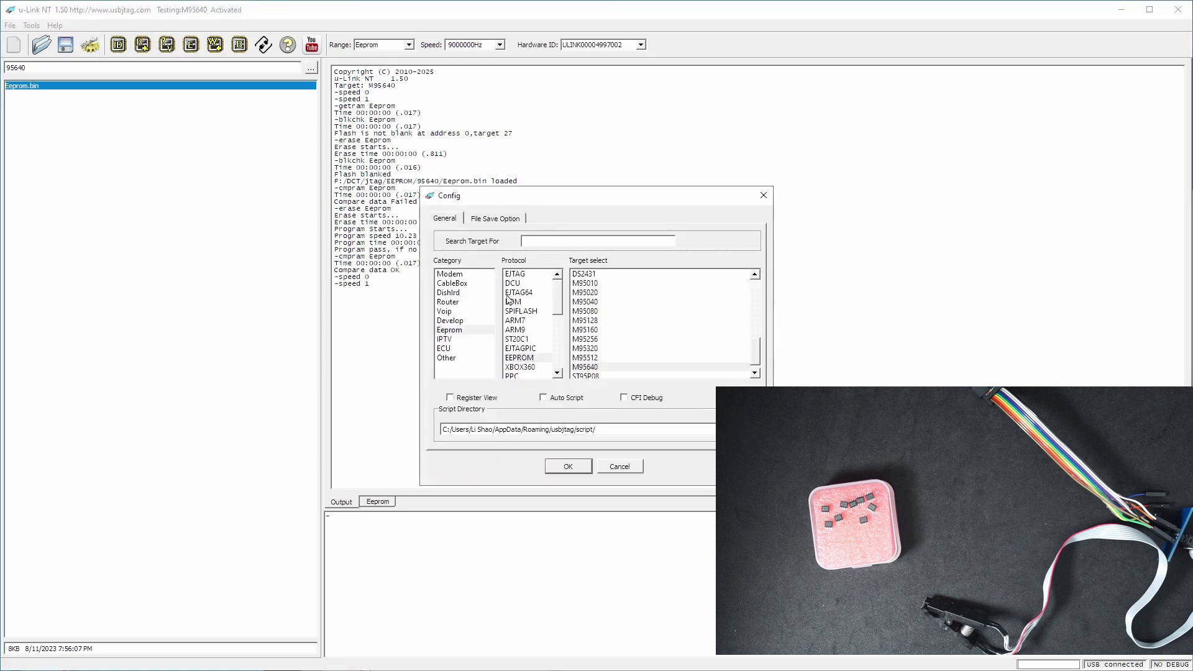
{"action": "scroll", "coordinate": [618, 341], "scroll_direction": "down", "scroll_amount": 1}
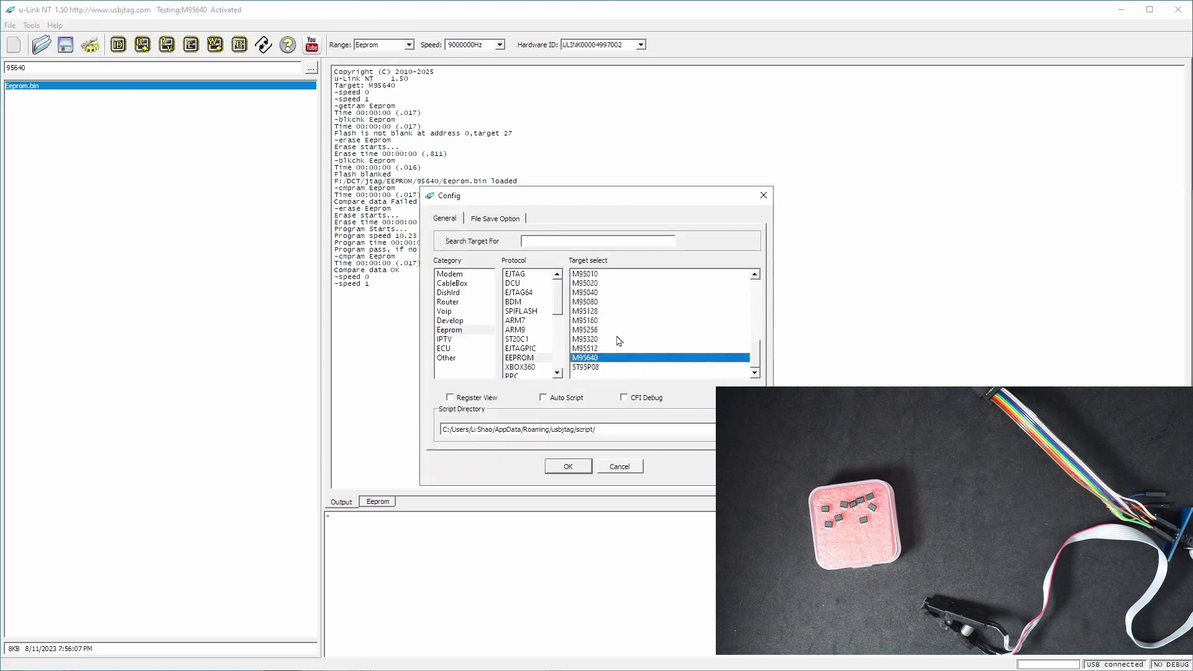
{"action": "left_click", "coordinate": [599, 312]}
{"action": "left_click", "coordinate": [578, 464]}
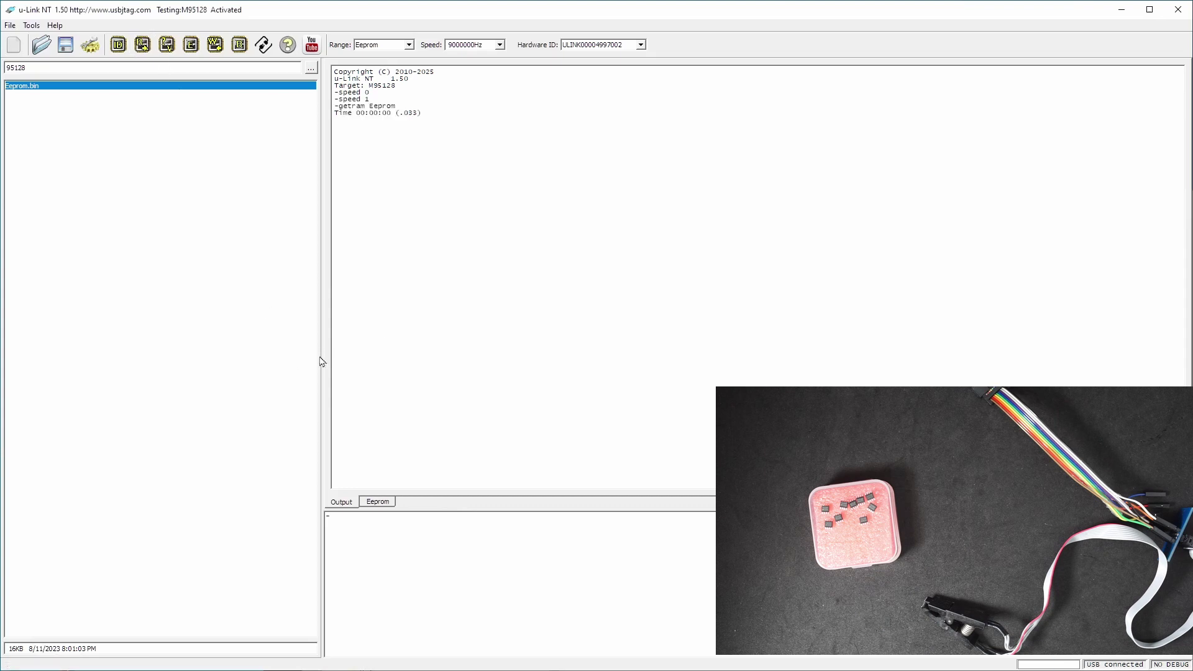
Examine the hex data read from the M95128 and return to the output log.
{"action": "left_click", "coordinate": [377, 502]}
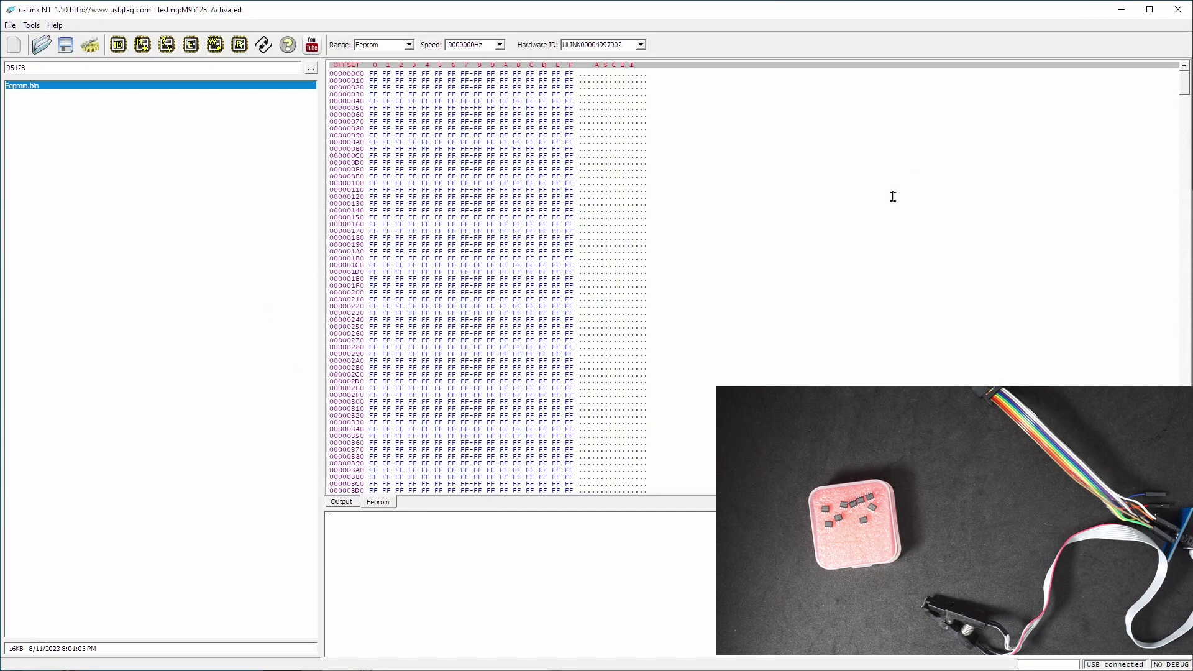
{"action": "left_click_drag", "start_coordinate": [1184, 80], "coordinate": [1146, 74]}
{"action": "left_click", "coordinate": [339, 504]}
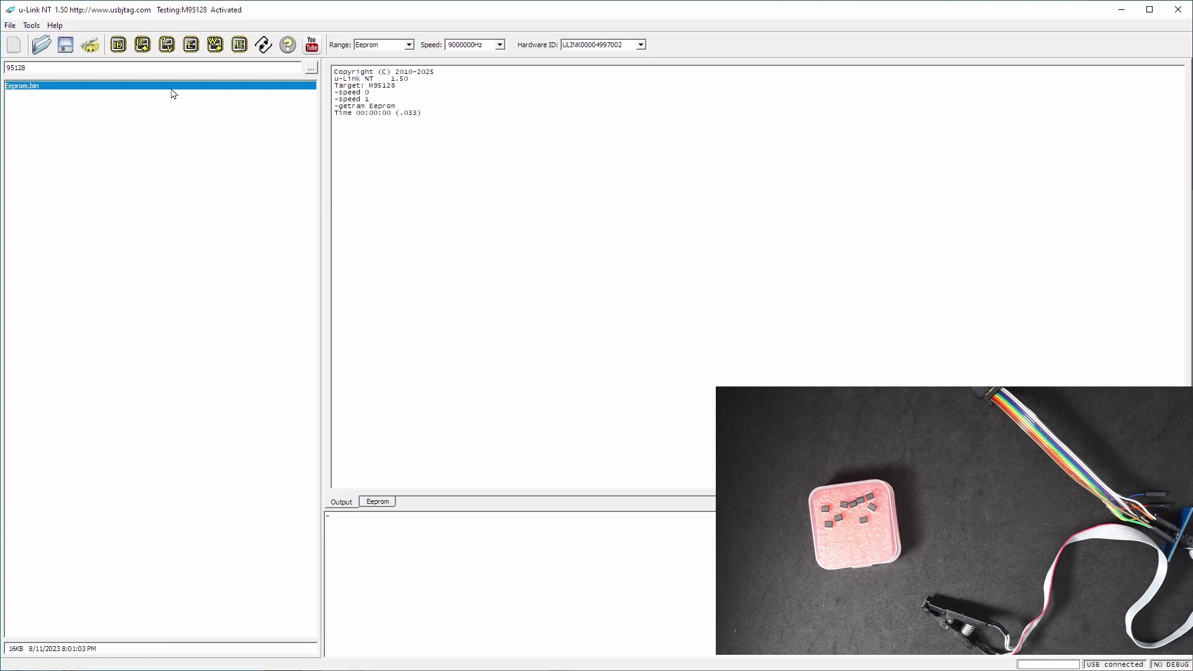
Program the M95128 with the data currently in memory and compare the chip with memory.
{"action": "left_click", "coordinate": [215, 44]}
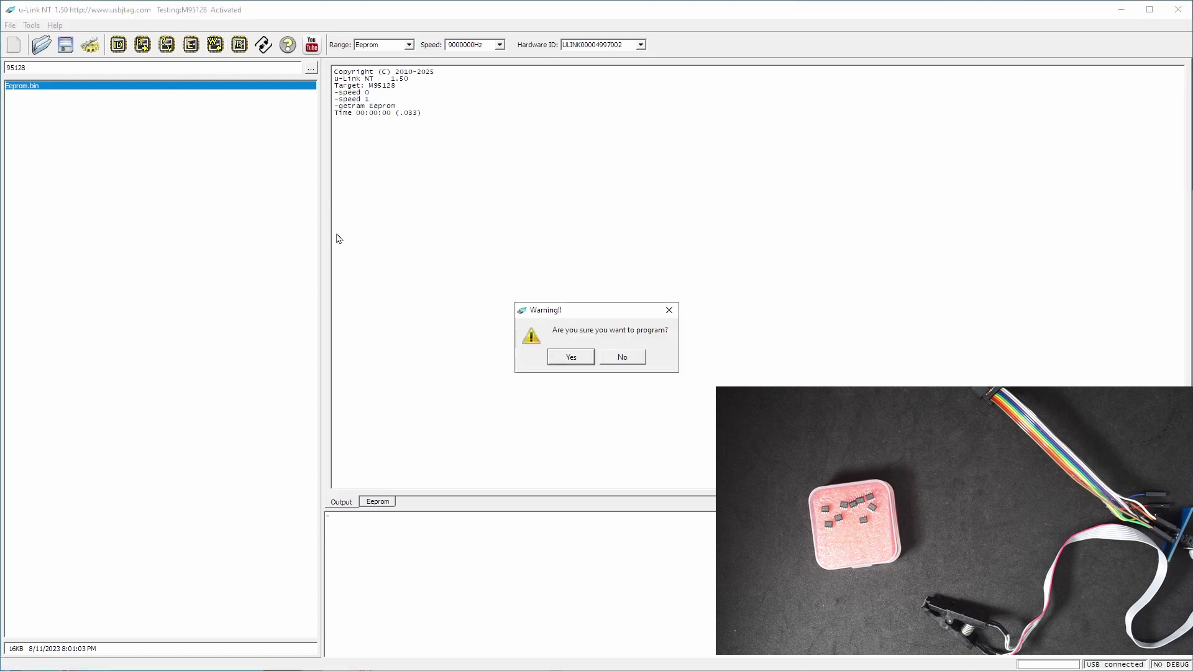
{"action": "left_click", "coordinate": [571, 357]}
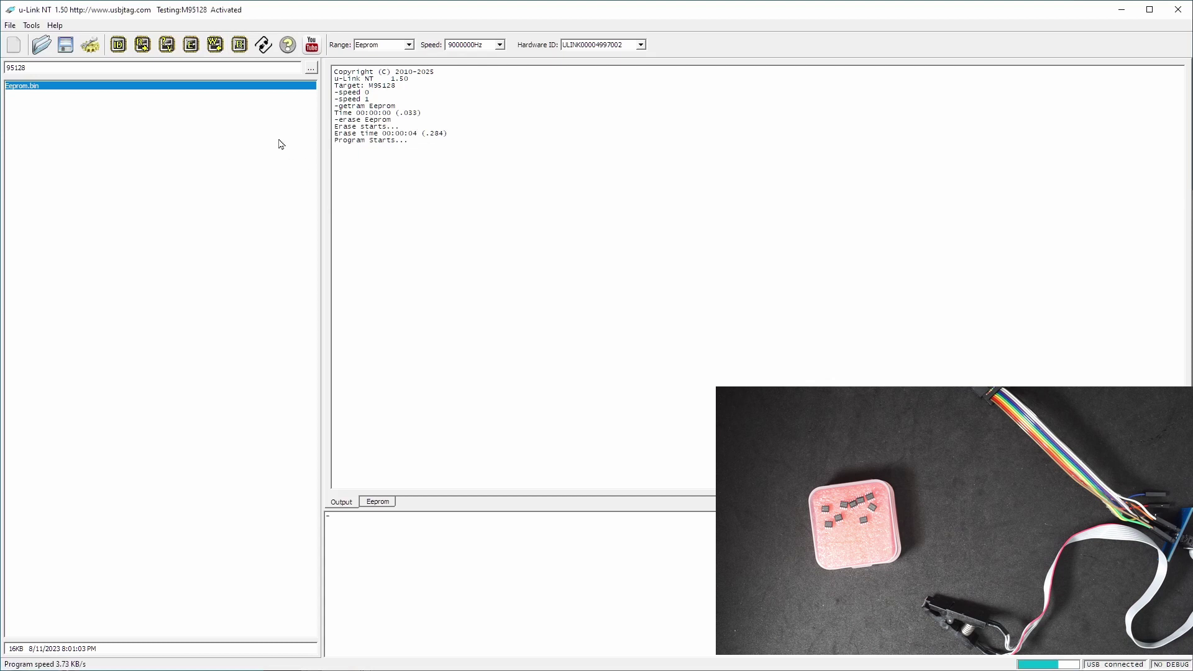
{"action": "left_click", "coordinate": [167, 48]}
Check the hex data in memory, load the 95128 Eeprom.bin file, and return to the output log.
{"action": "left_click", "coordinate": [381, 503]}
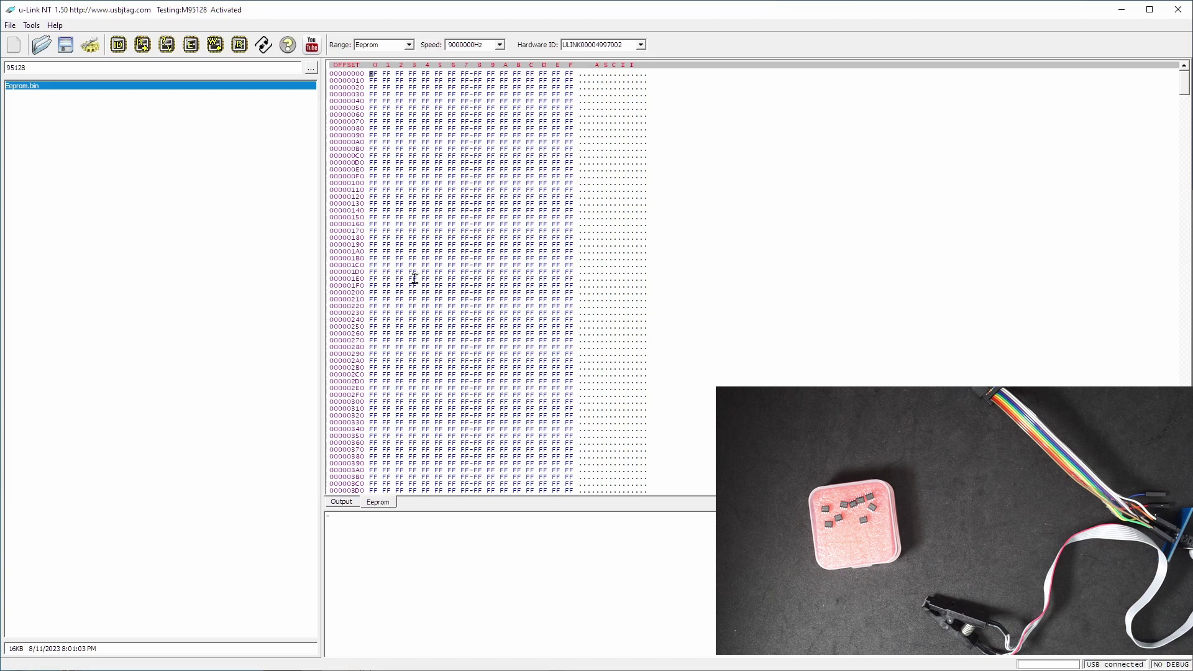
{"action": "left_click_drag", "start_coordinate": [1183, 87], "coordinate": [1131, 136]}
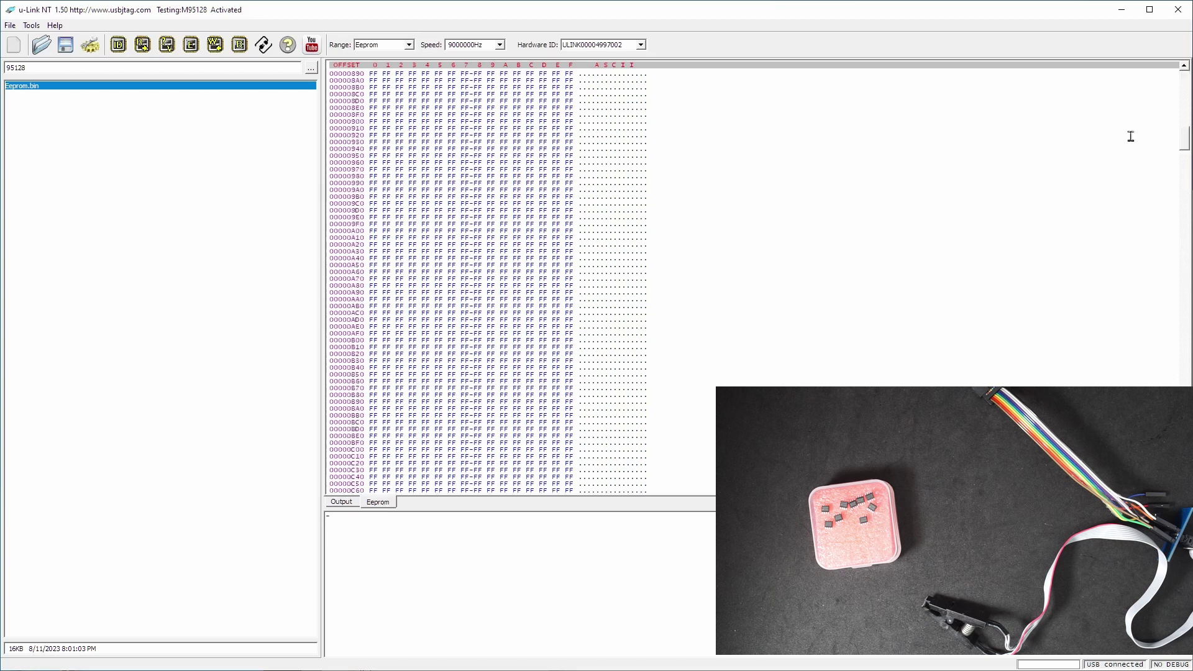
{"action": "double_click", "coordinate": [228, 89]}
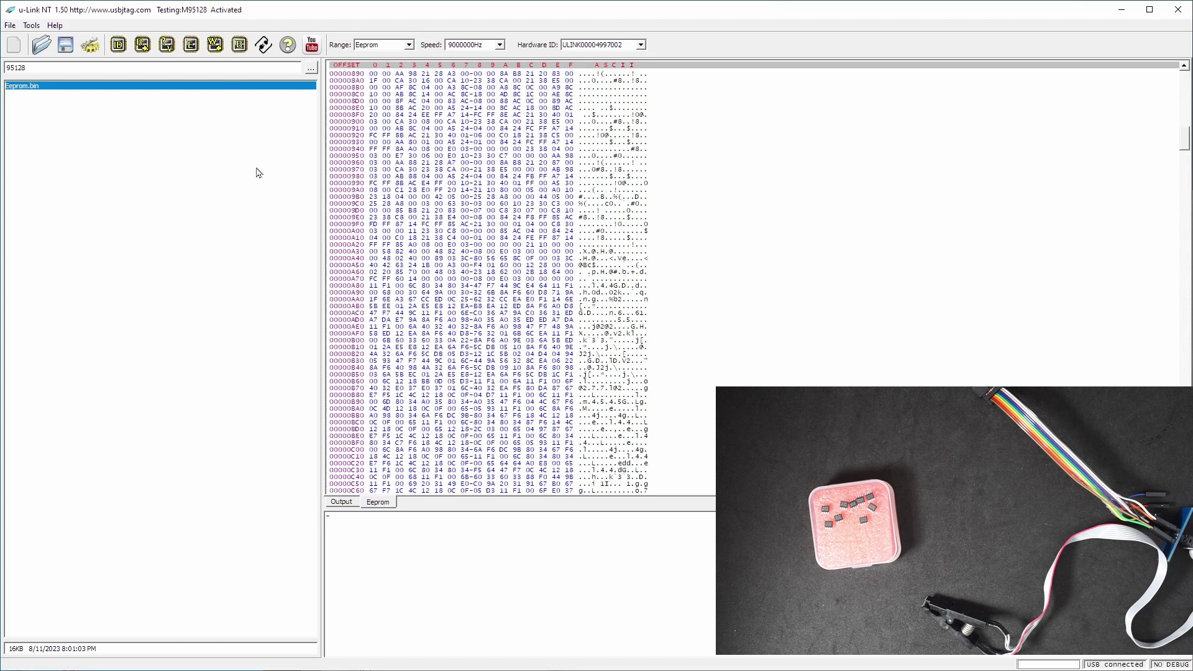
{"action": "left_click", "coordinate": [345, 503]}
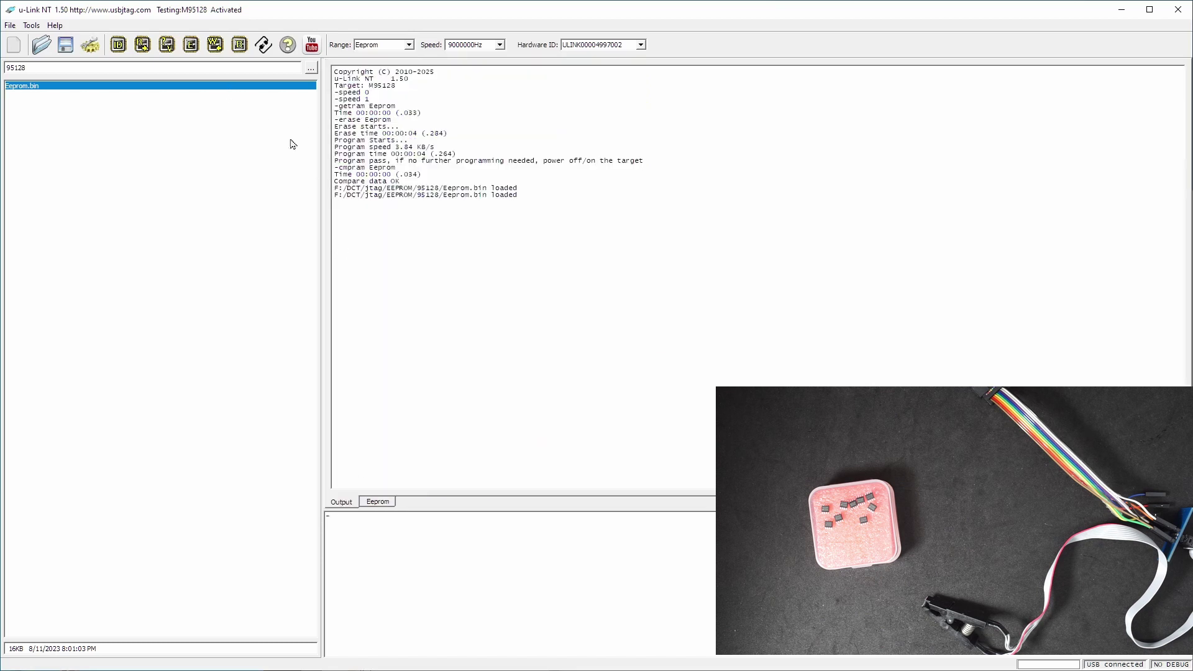
Try to program the M95128 with the loaded Eeprom.bin data and compare the chip with memory.
{"action": "left_click", "coordinate": [215, 46]}
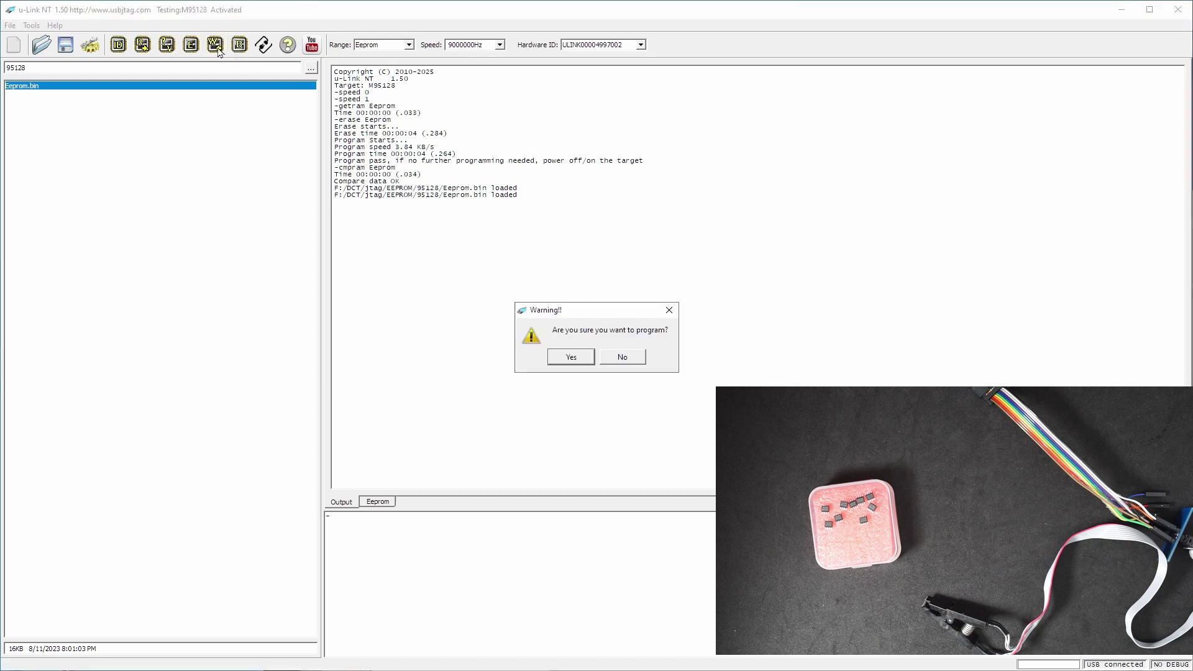
{"action": "left_click", "coordinate": [561, 361]}
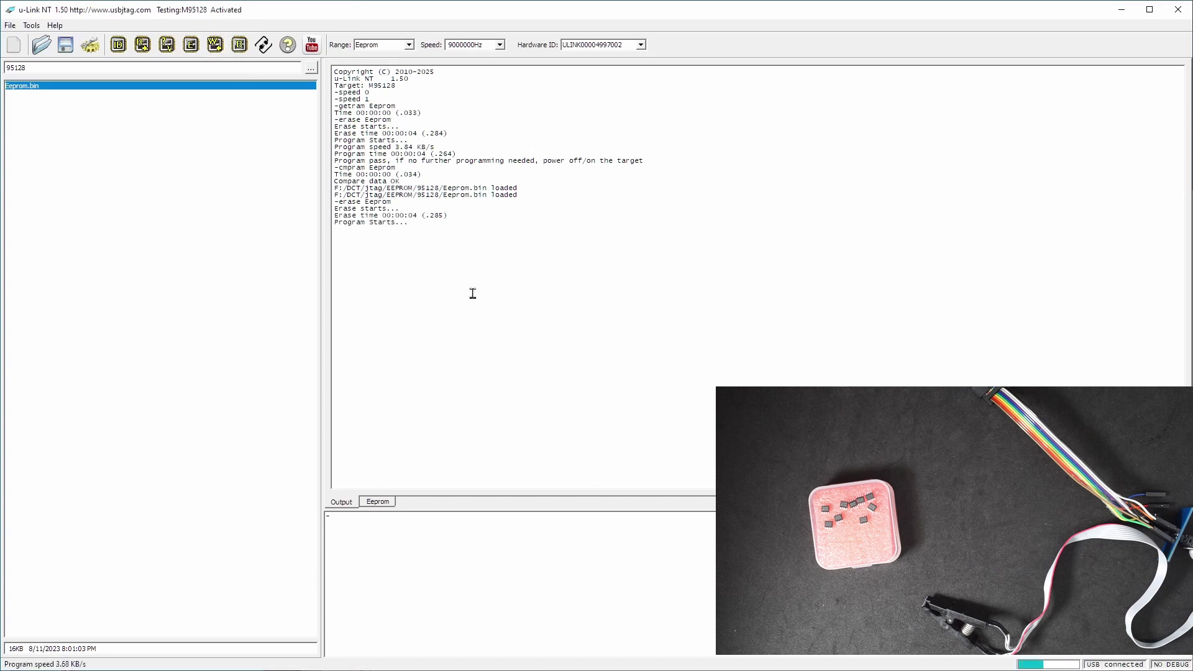
{"action": "left_click", "coordinate": [168, 50]}
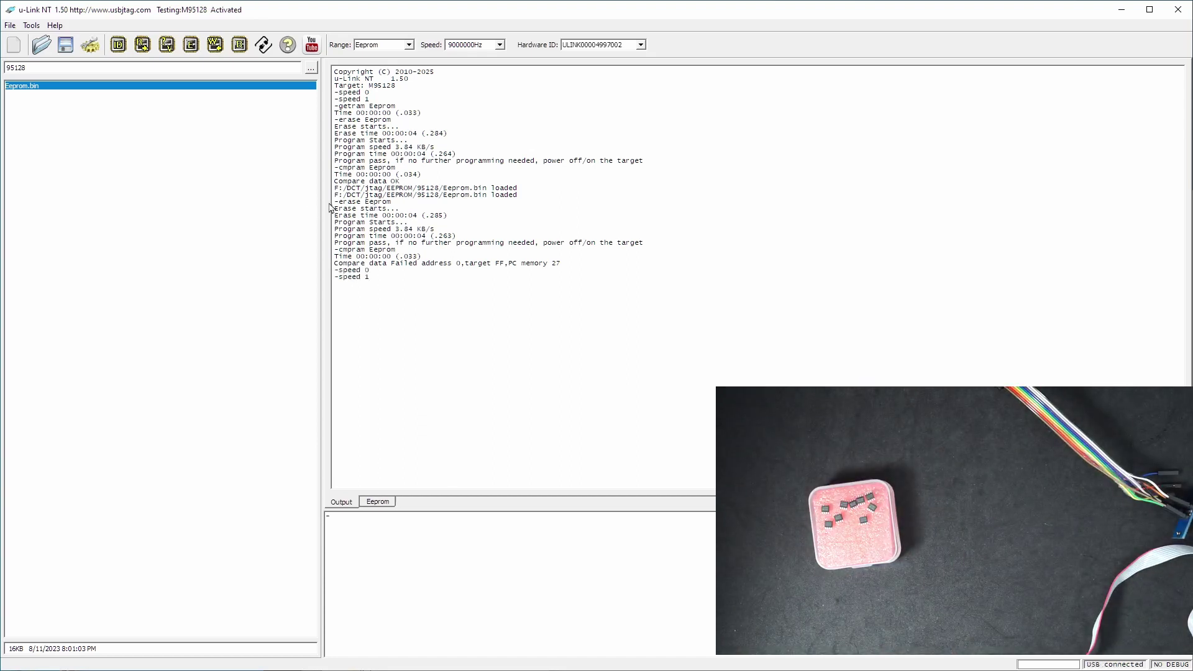
Read the M95128 contents again, view the hex data from the first address, and return to the output log.
{"action": "left_click", "coordinate": [143, 44]}
{"action": "left_click", "coordinate": [378, 502]}
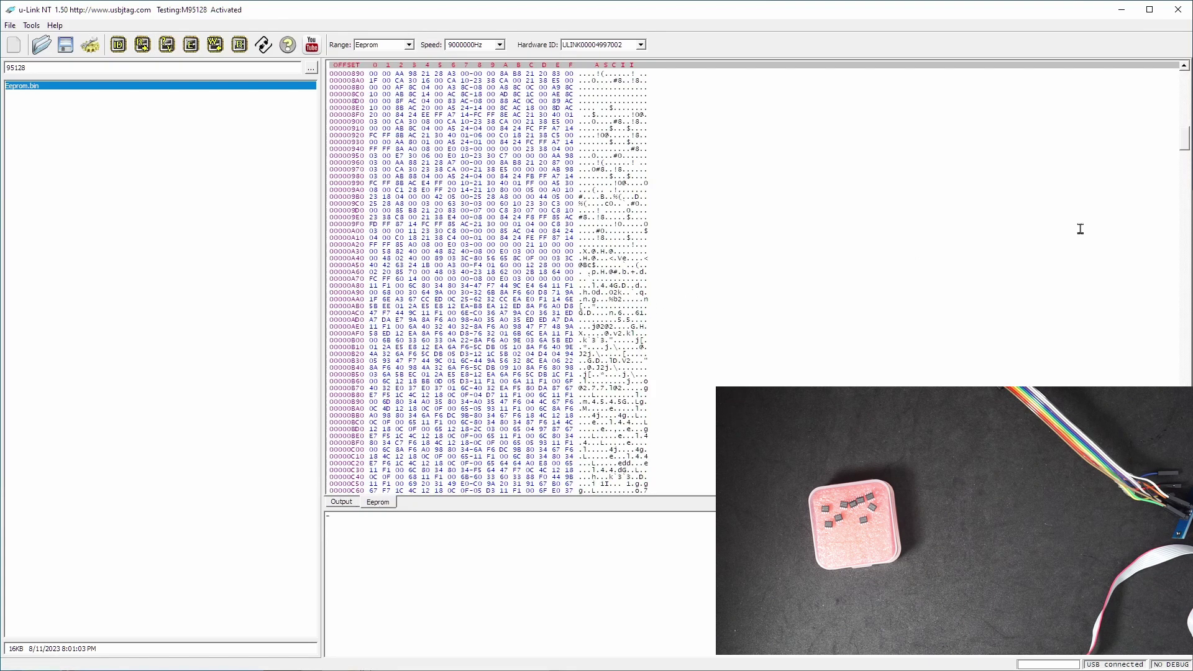
{"action": "left_click_drag", "start_coordinate": [1185, 144], "coordinate": [1185, 81]}
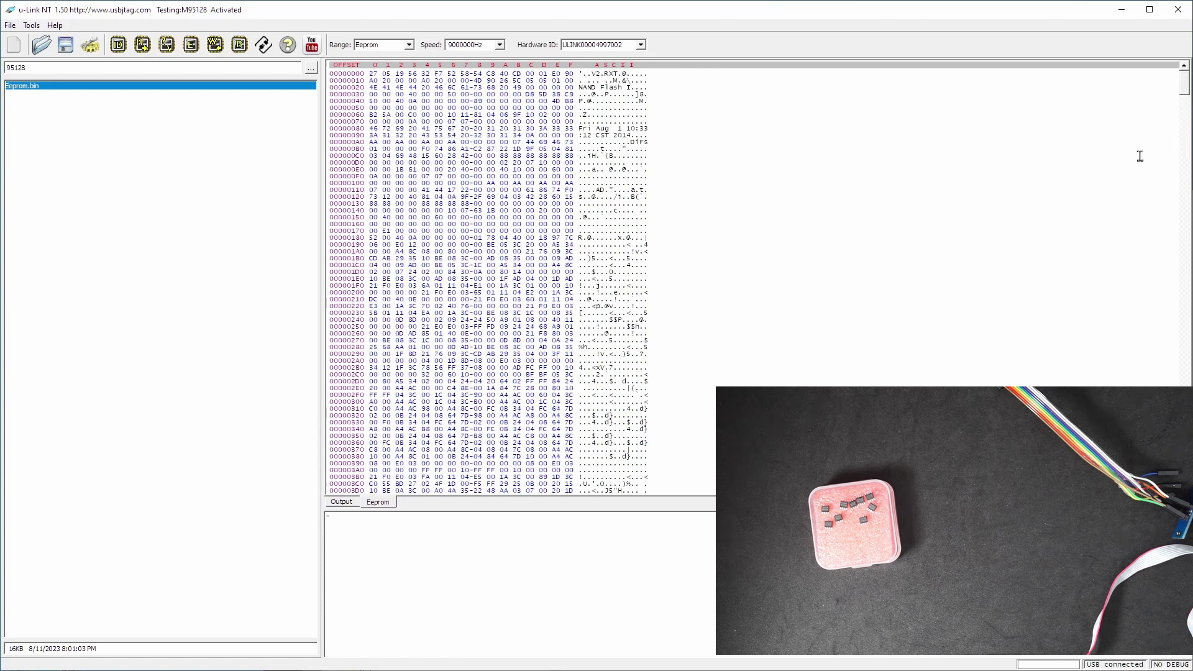
{"action": "left_click", "coordinate": [339, 508]}
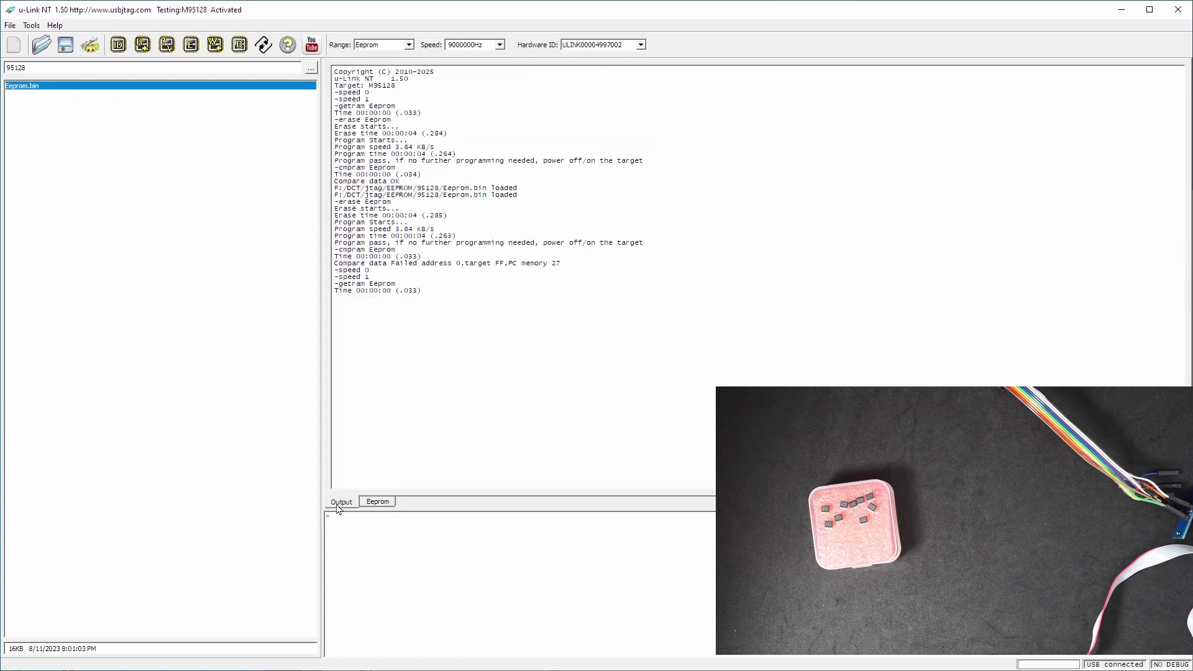
Blank-check the M95128 EEPROM, erase it, and run the blank check again.
{"action": "left_click", "coordinate": [239, 45]}
{"action": "left_click", "coordinate": [191, 44]}
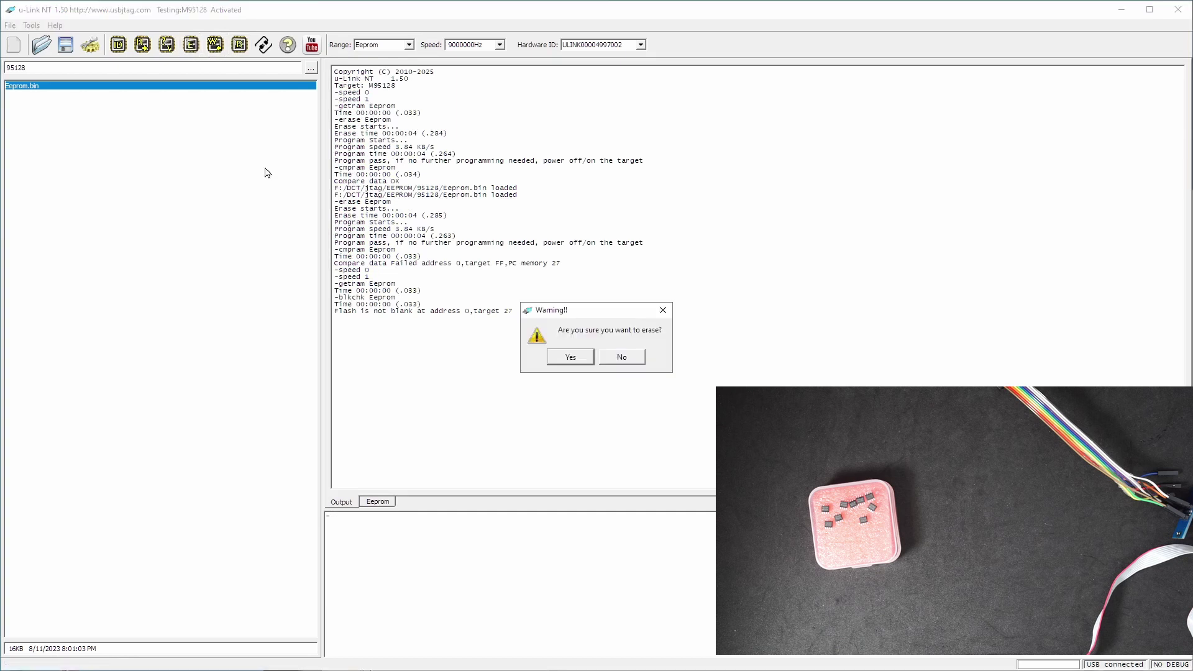
{"action": "left_click", "coordinate": [570, 365]}
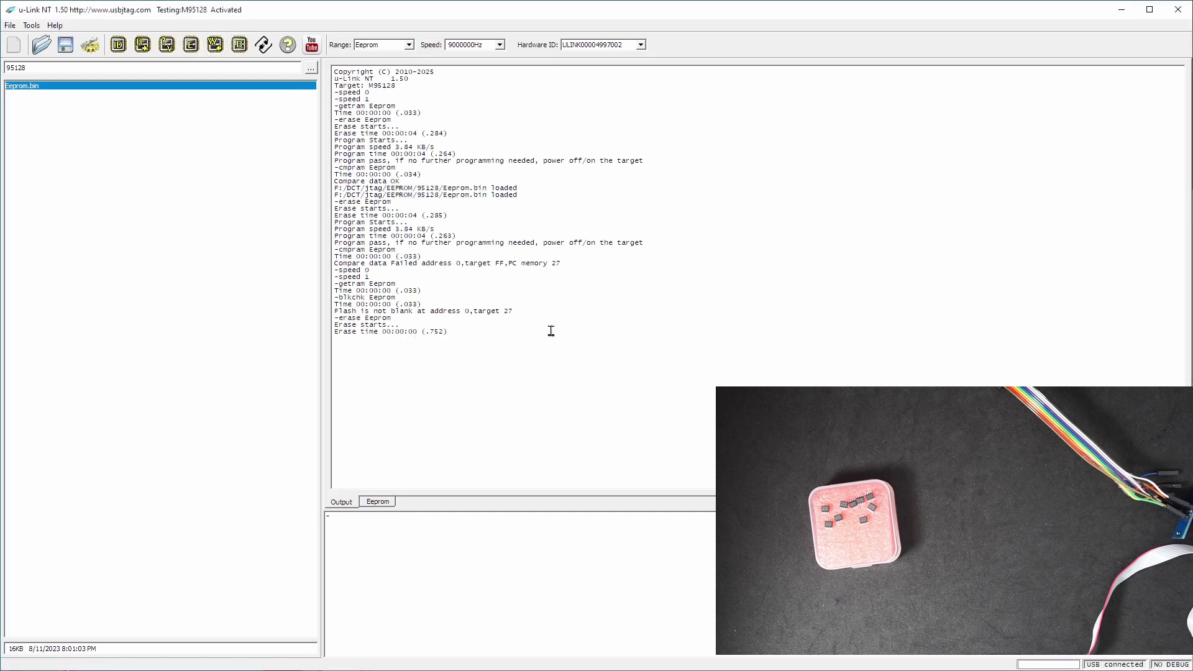
{"action": "left_click", "coordinate": [242, 47]}
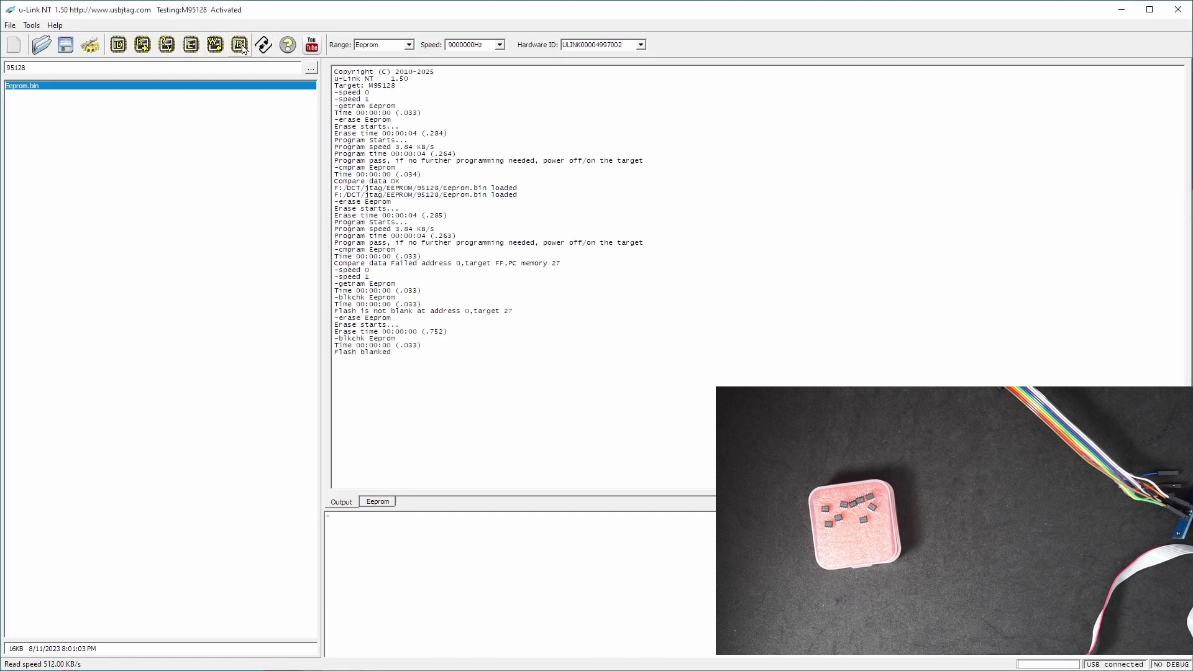
Load the 95128 Eeprom.bin file, program the erased M95128 with it, and verify the chip against memory.
{"action": "double_click", "coordinate": [209, 87]}
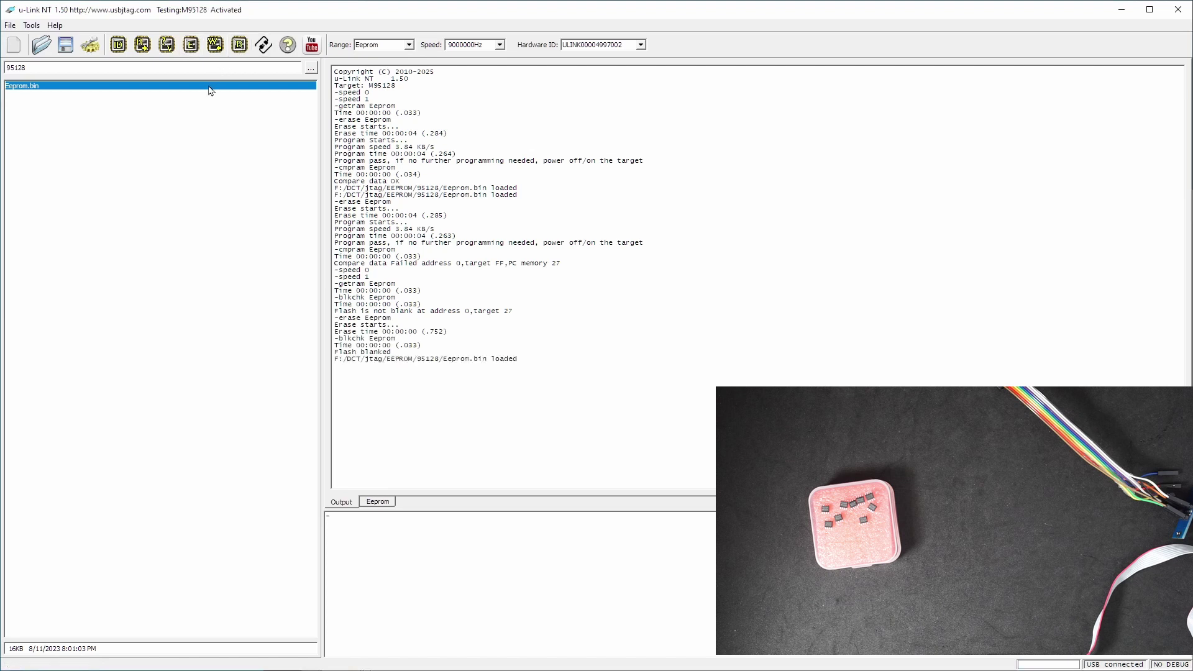
{"action": "left_click", "coordinate": [214, 46]}
{"action": "left_click", "coordinate": [571, 357]}
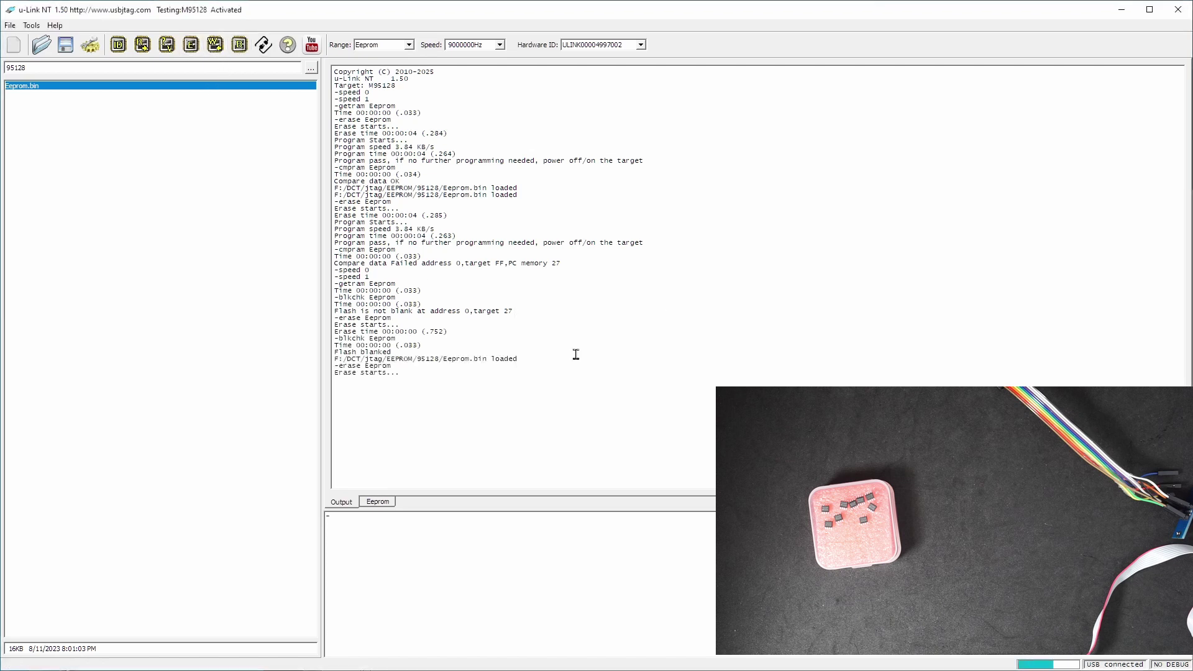
{"action": "left_click", "coordinate": [166, 45]}
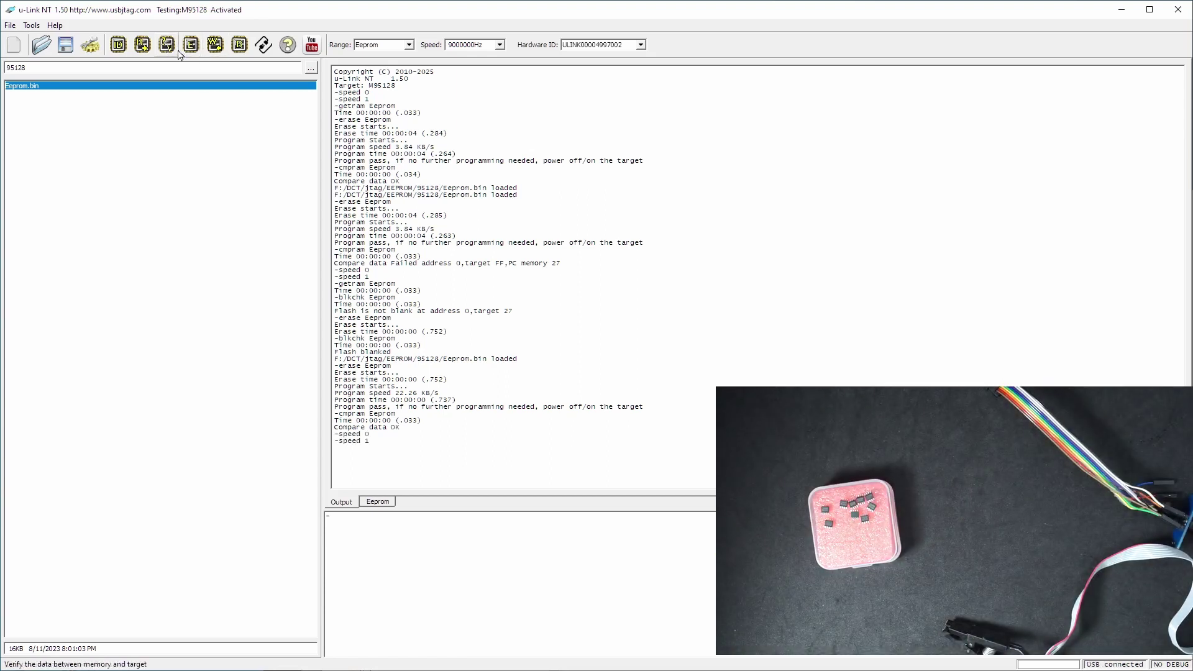
Change the target device to M95256 in the EEPROM target configuration.
{"action": "left_click", "coordinate": [91, 44]}
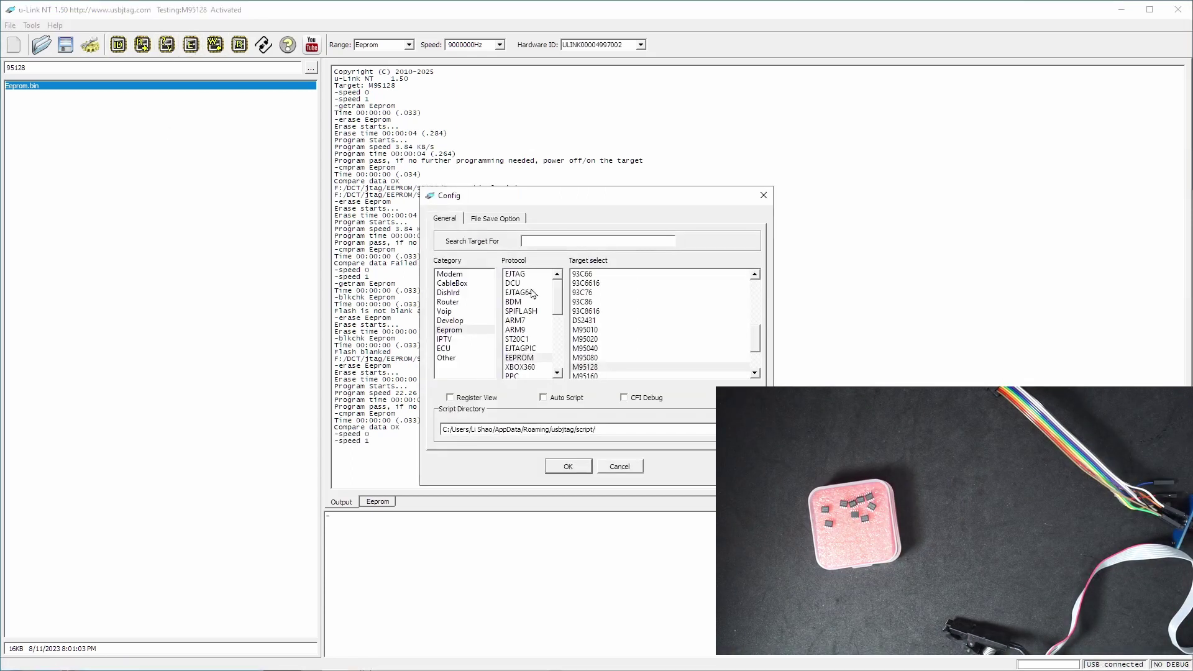
{"action": "left_click", "coordinate": [619, 338]}
{"action": "left_click", "coordinate": [604, 358]}
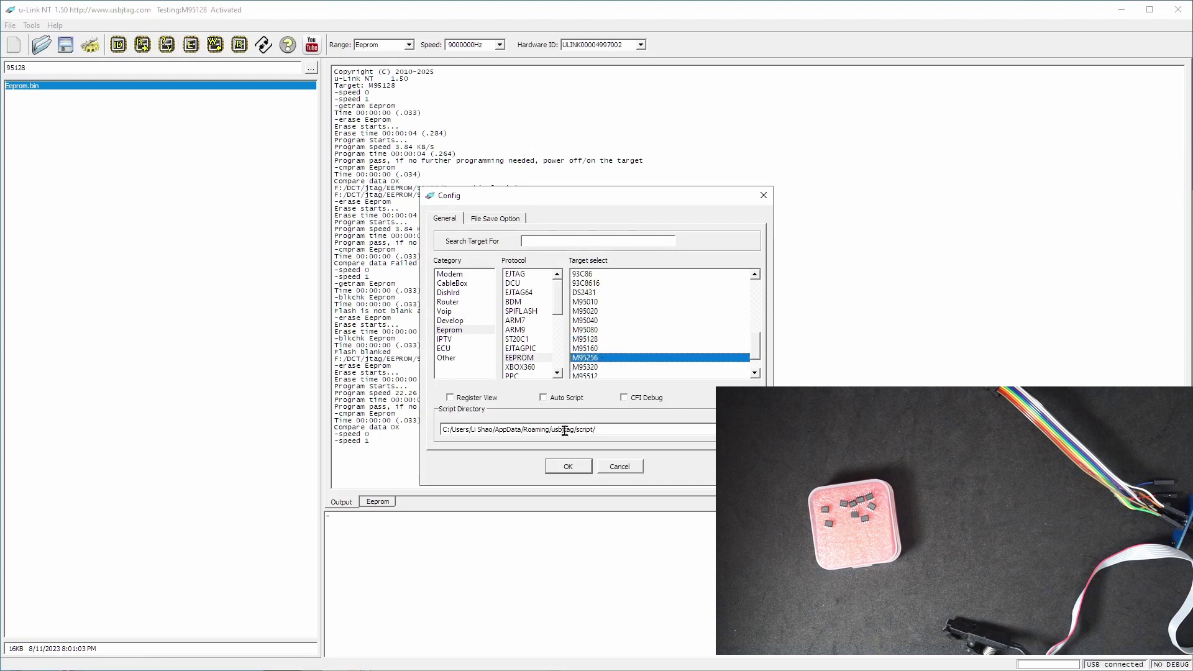
{"action": "left_click", "coordinate": [569, 466]}
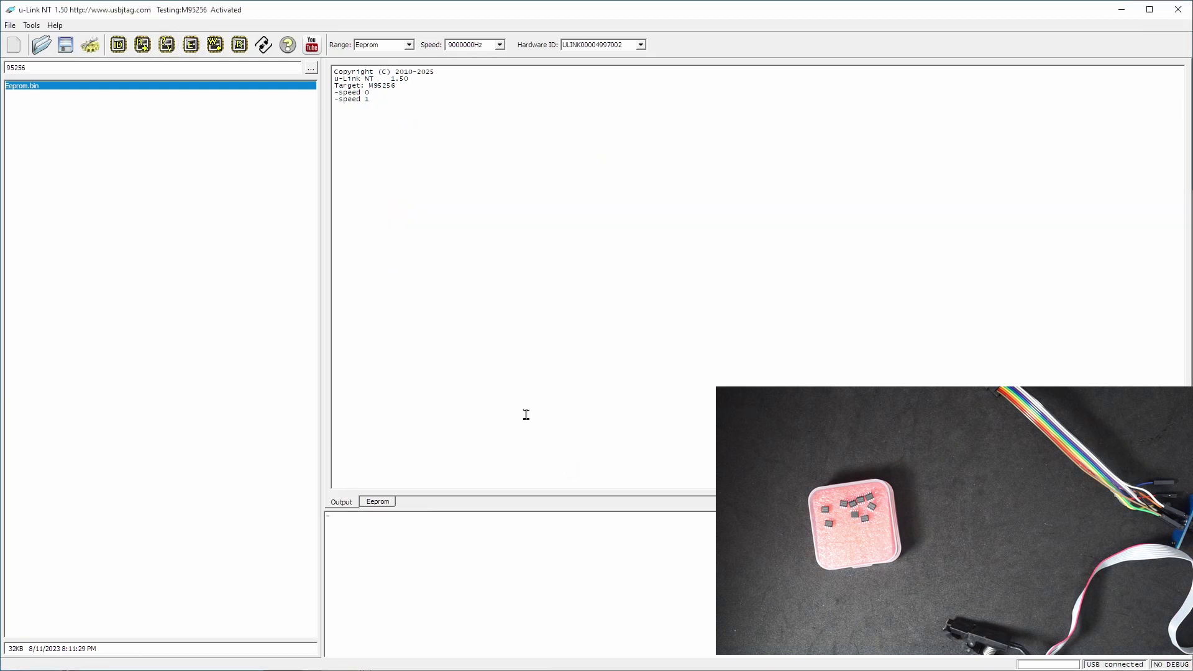
Read the M95256 EEPROM contents, view the hex data, and return to the output log.
{"action": "left_click", "coordinate": [142, 45]}
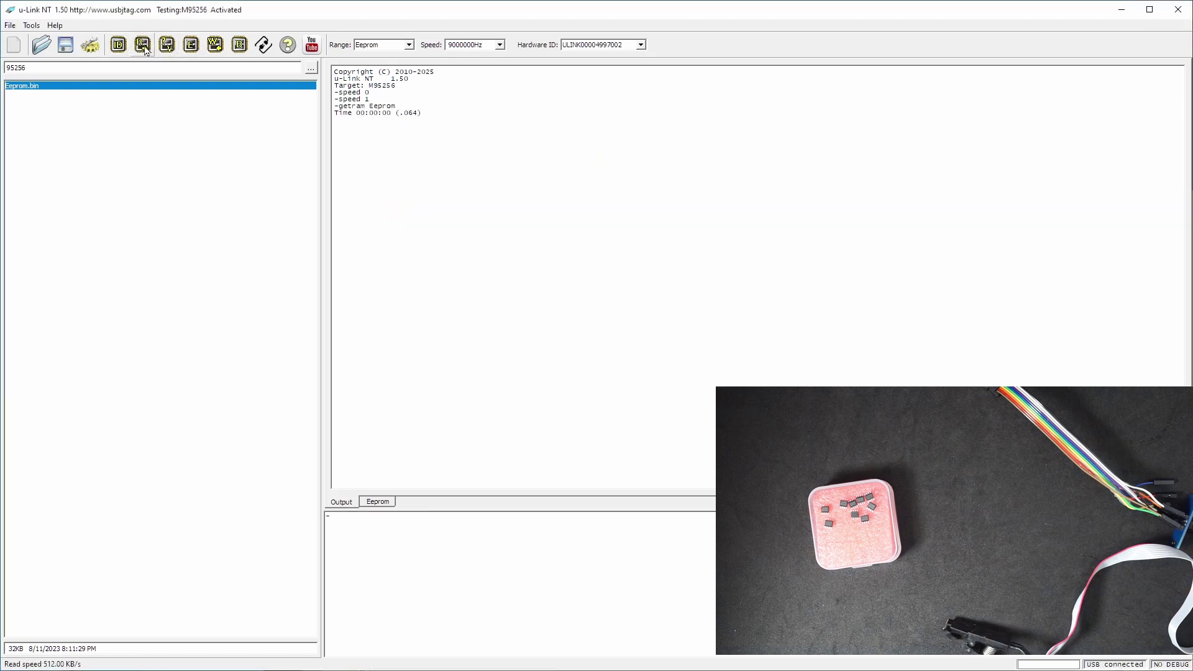
{"action": "left_click", "coordinate": [383, 506]}
{"action": "left_click", "coordinate": [348, 505]}
Blank-check the M95256 EEPROM, erase it, and run the blank check again on the erased chip.
{"action": "left_click", "coordinate": [244, 47]}
{"action": "left_click", "coordinate": [191, 45]}
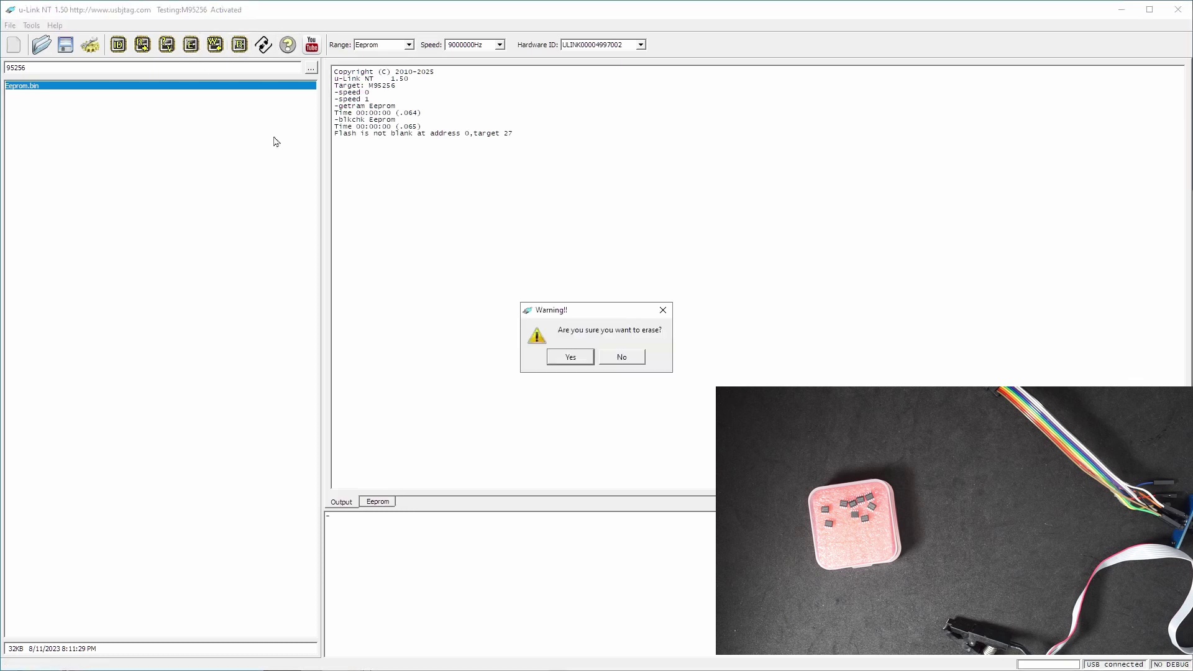
{"action": "left_click", "coordinate": [554, 354]}
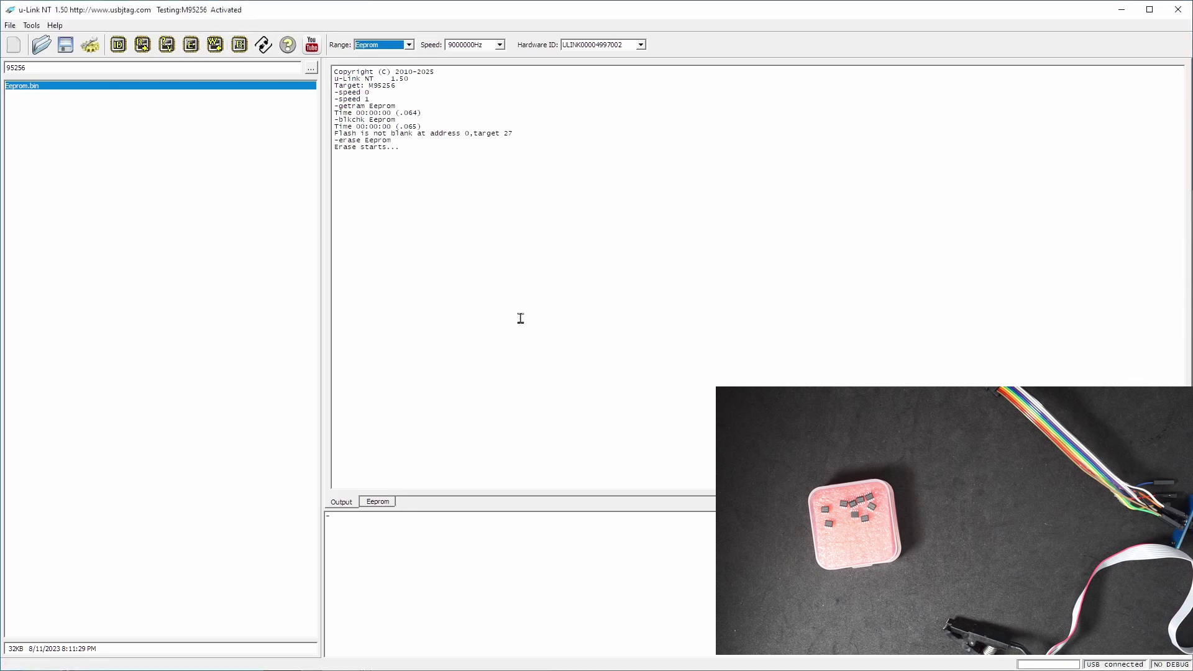
{"action": "left_click", "coordinate": [238, 45]}
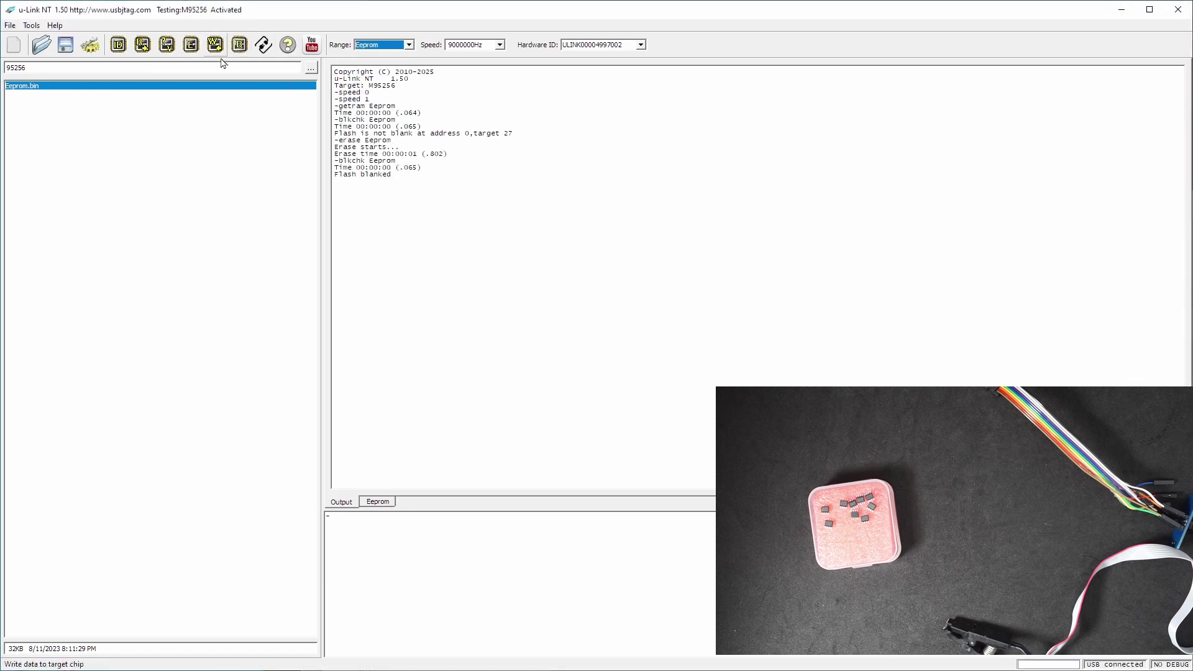
Load the 95256 Eeprom.bin file, program the M95256 with it, view the hex data, and verify the chip against memory.
{"action": "double_click", "coordinate": [184, 90]}
{"action": "left_click", "coordinate": [215, 44]}
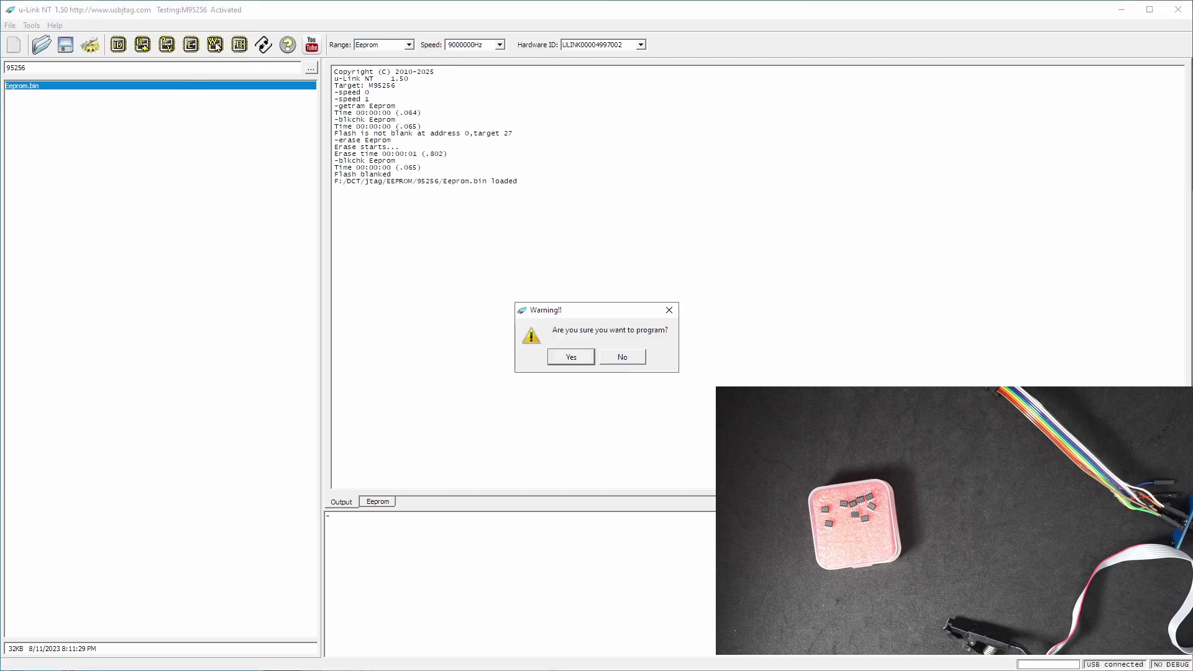
{"action": "left_click", "coordinate": [568, 361]}
{"action": "left_click", "coordinate": [385, 507]}
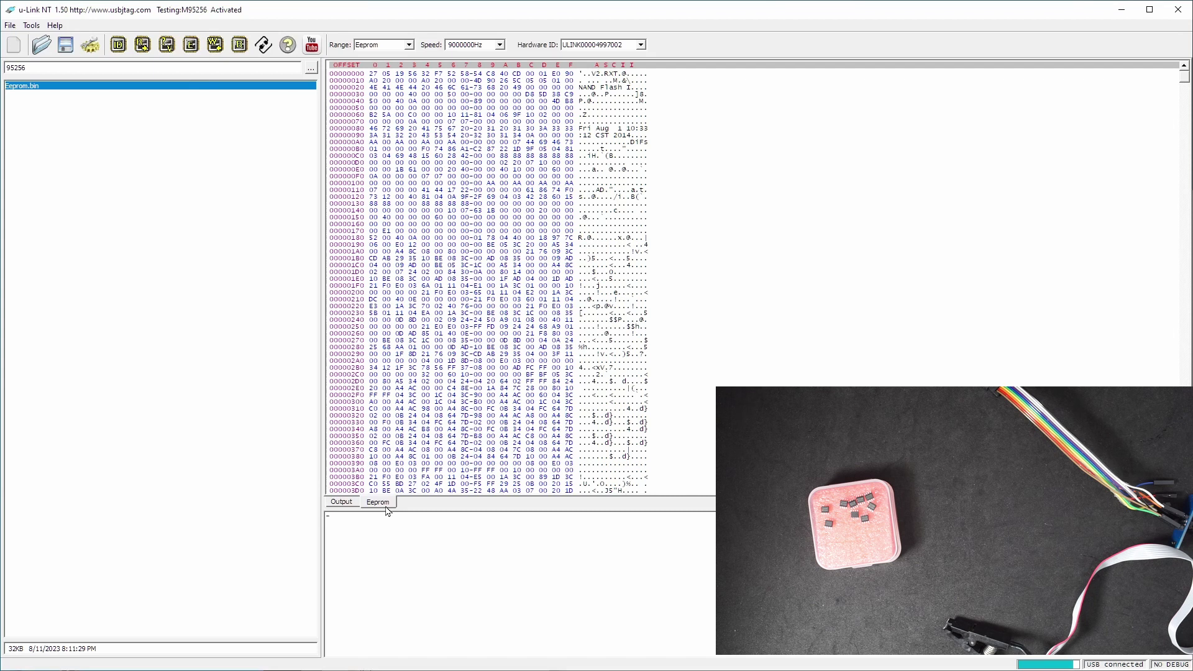
{"action": "left_click", "coordinate": [346, 504]}
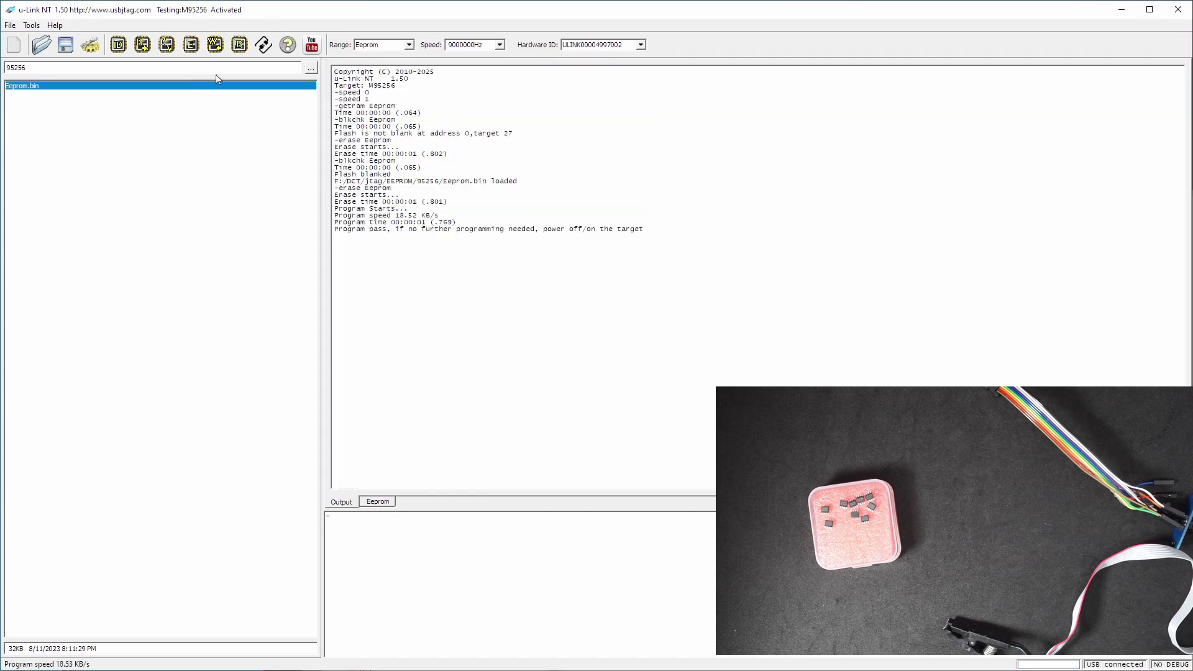
{"action": "left_click", "coordinate": [166, 44]}
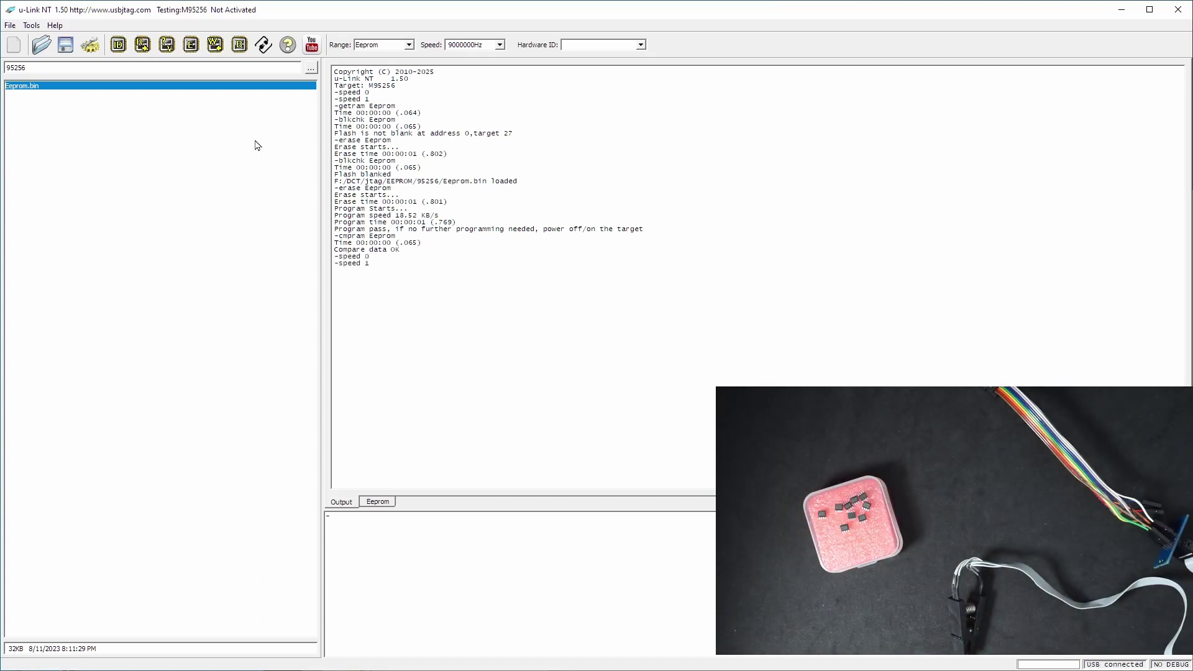
Change the target device to M95512 in the EEPROM target configuration.
{"action": "left_click", "coordinate": [90, 44]}
{"action": "scroll", "coordinate": [629, 352], "scroll_direction": "down", "scroll_amount": 1}
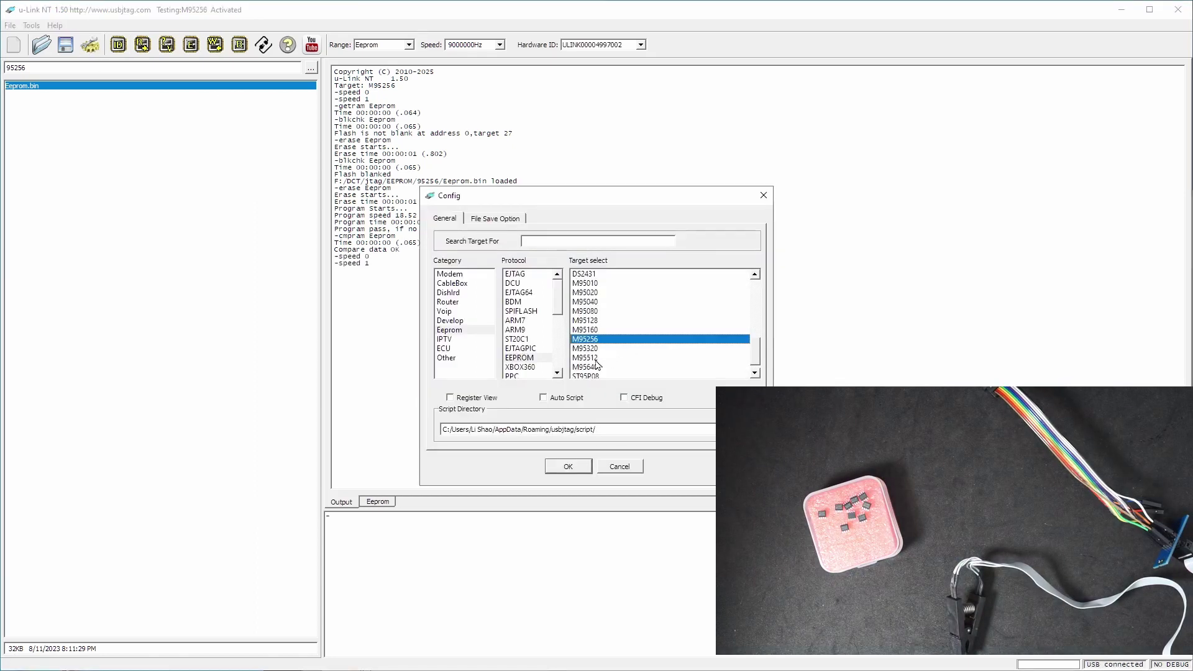
{"action": "double_click", "coordinate": [597, 361]}
Read the M95512 EEPROM contents, view the hex data, and return to the output log.
{"action": "left_click", "coordinate": [142, 44]}
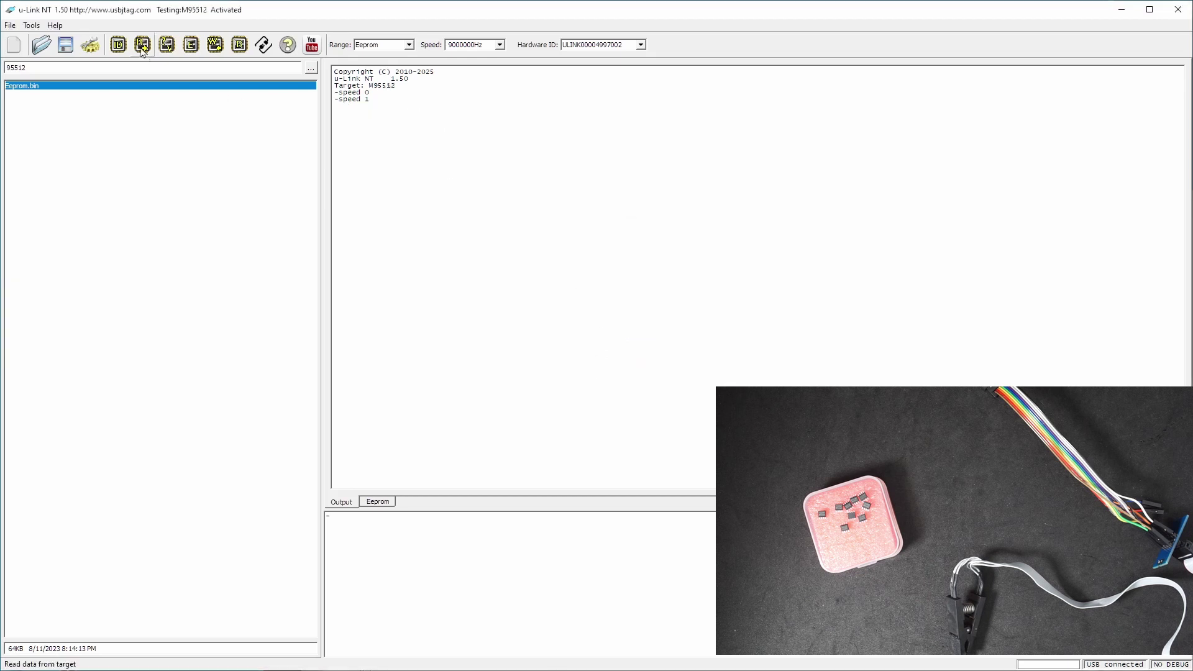
{"action": "left_click", "coordinate": [372, 502]}
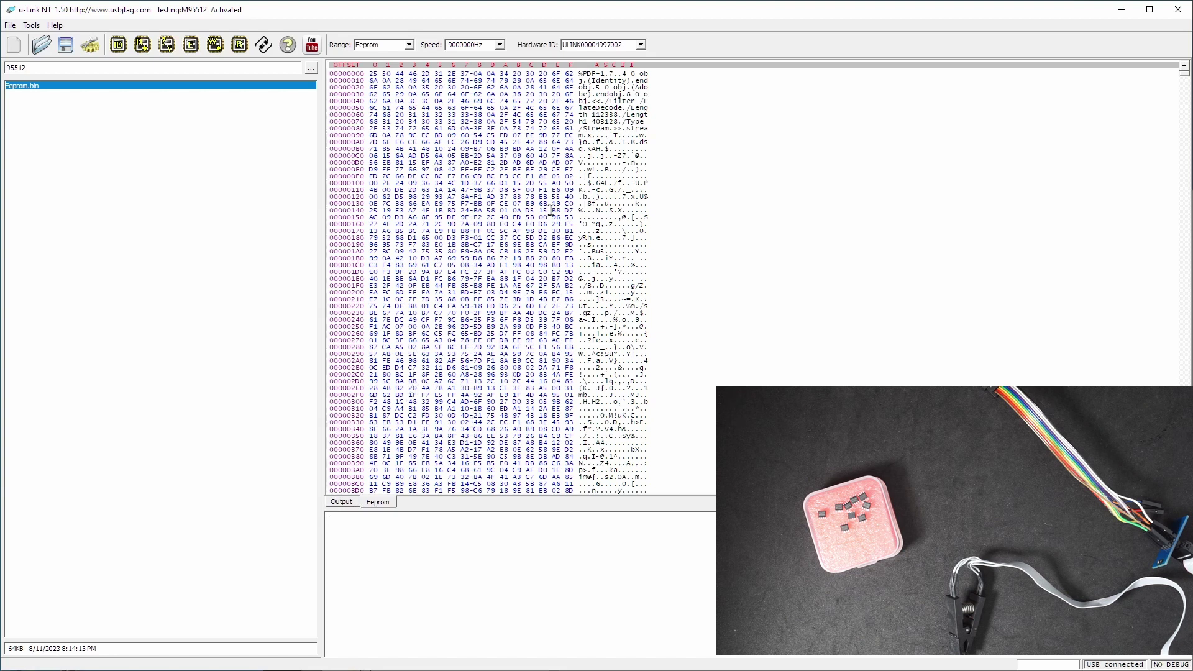
{"action": "left_click", "coordinate": [343, 502]}
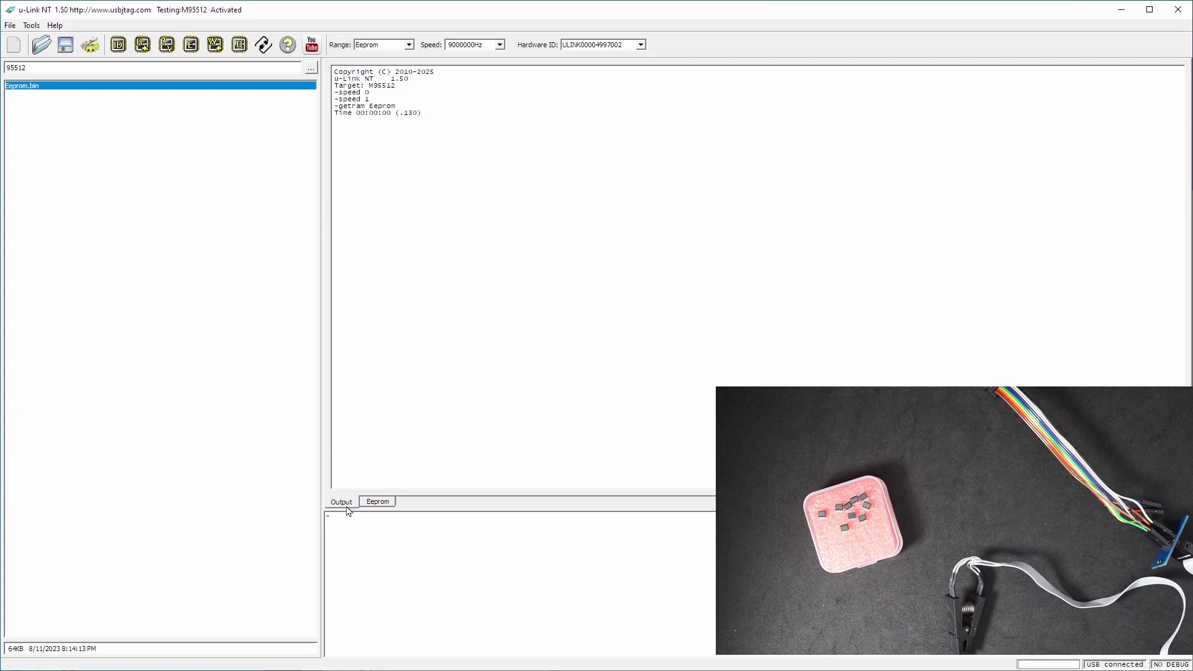
Blank-check the M95512 EEPROM, erase it, and run the blank check again on the erased chip.
{"action": "left_click", "coordinate": [238, 48]}
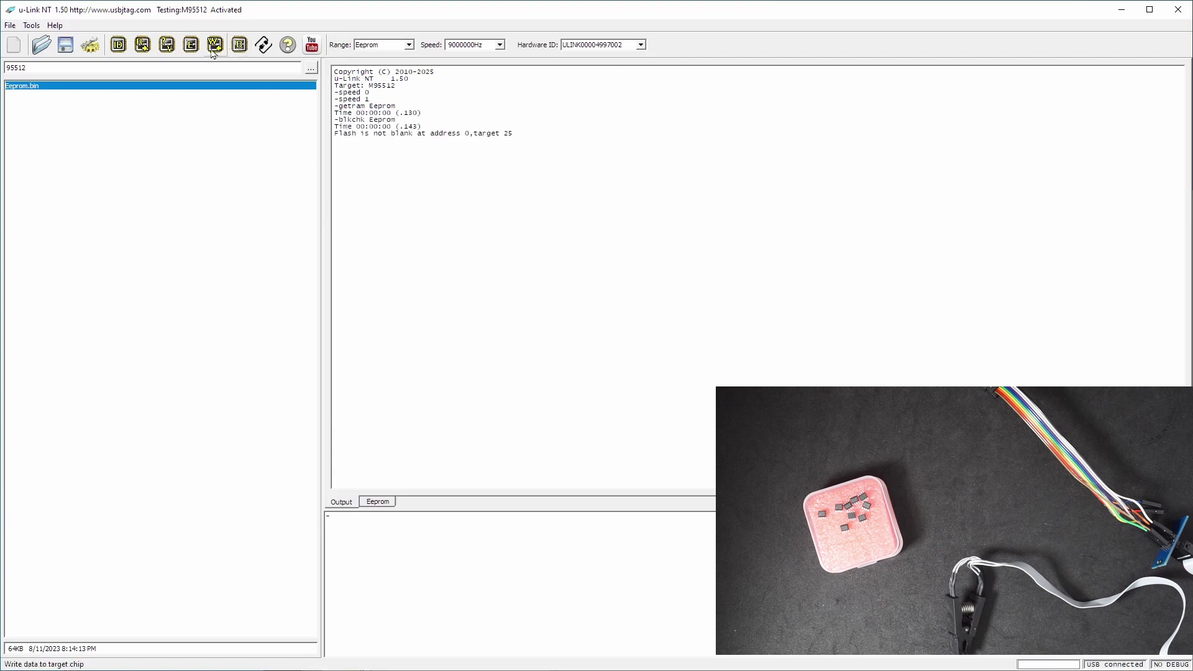
{"action": "left_click", "coordinate": [190, 50]}
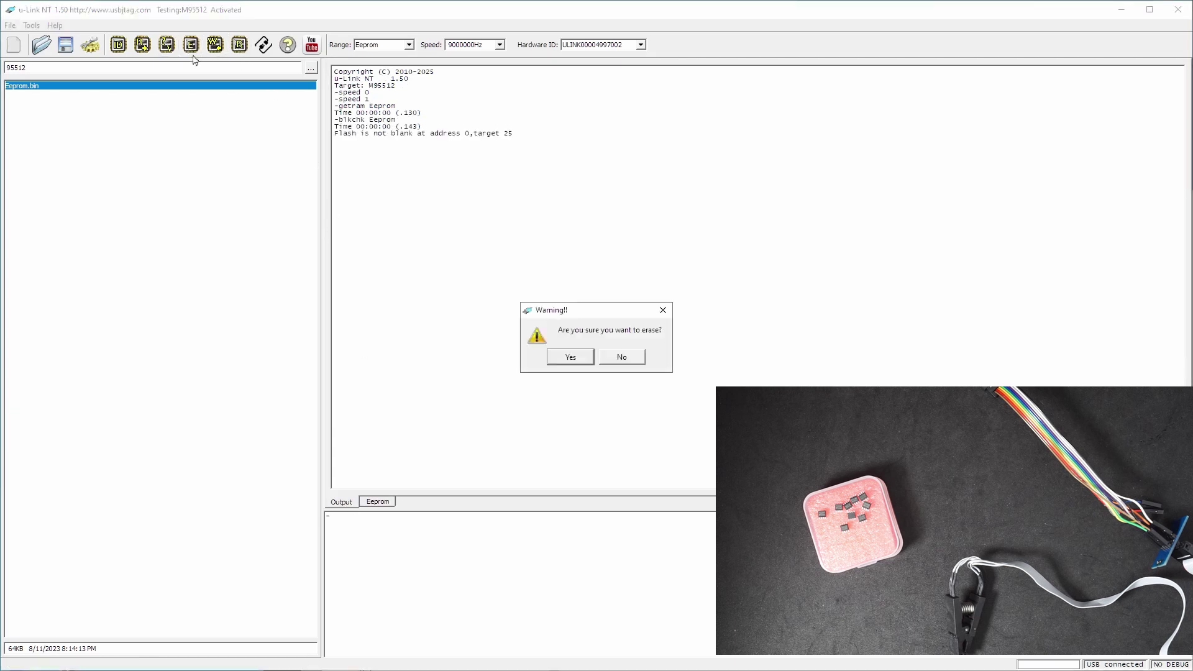
{"action": "left_click", "coordinate": [569, 357]}
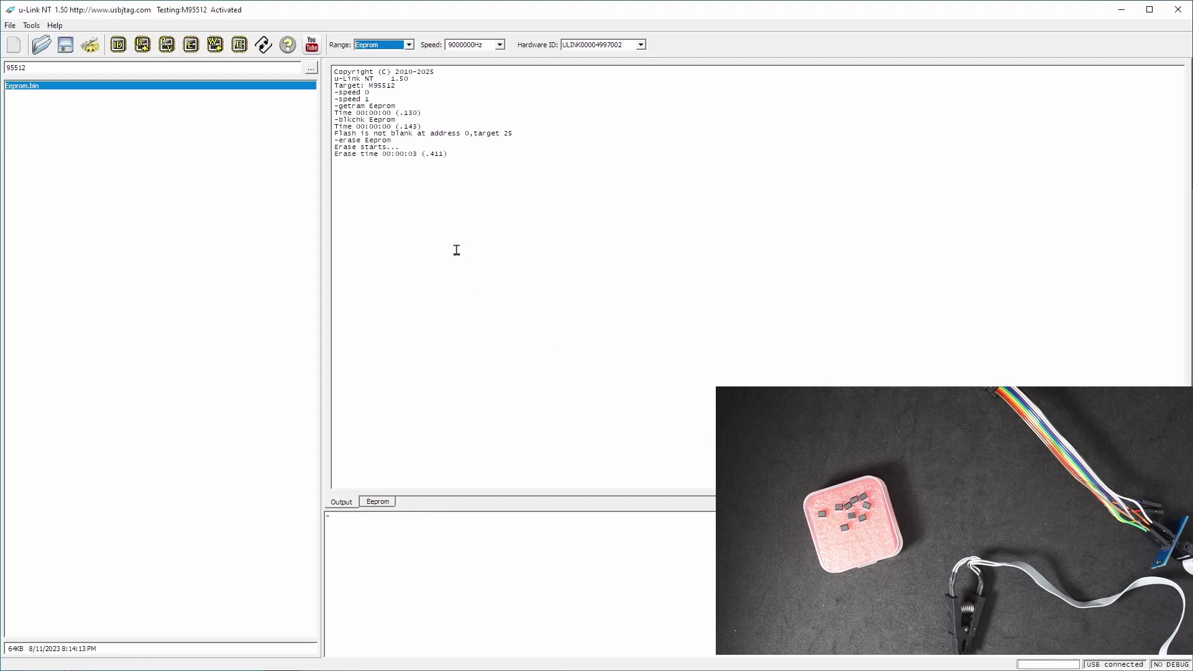
{"action": "left_click", "coordinate": [240, 44]}
Load the 95512 Eeprom.bin file, view its hex data, program the M95512 with it, and verify the chip against memory.
{"action": "double_click", "coordinate": [198, 89]}
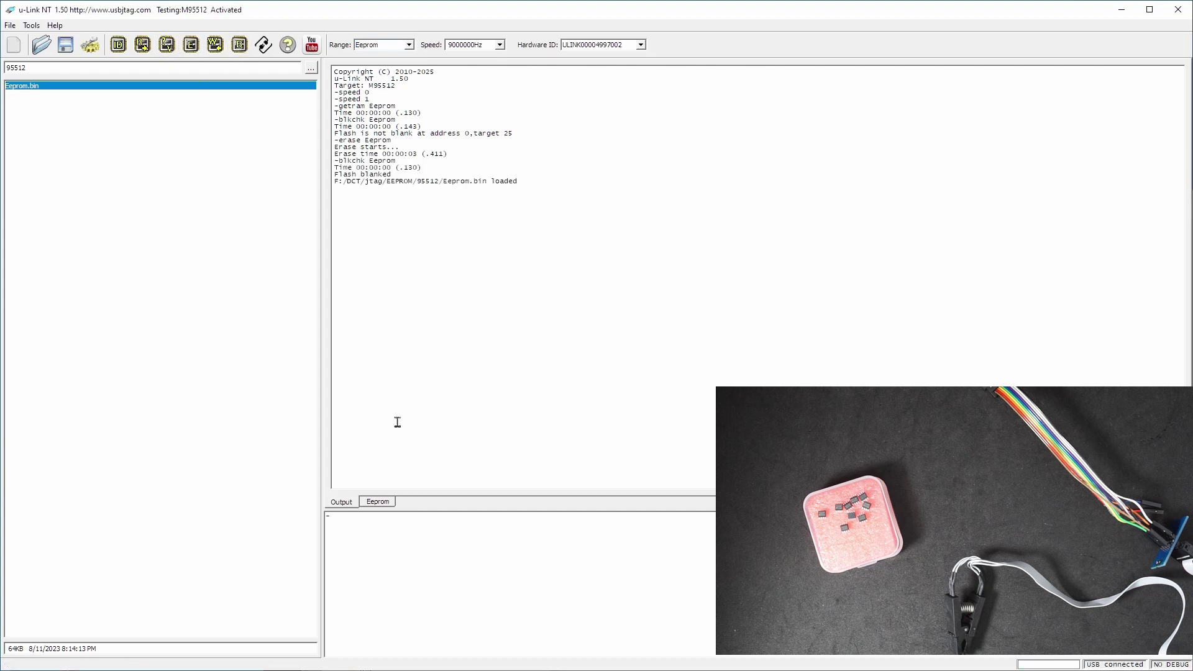
{"action": "left_click", "coordinate": [367, 506]}
{"action": "left_click", "coordinate": [354, 504]}
{"action": "left_click", "coordinate": [218, 48]}
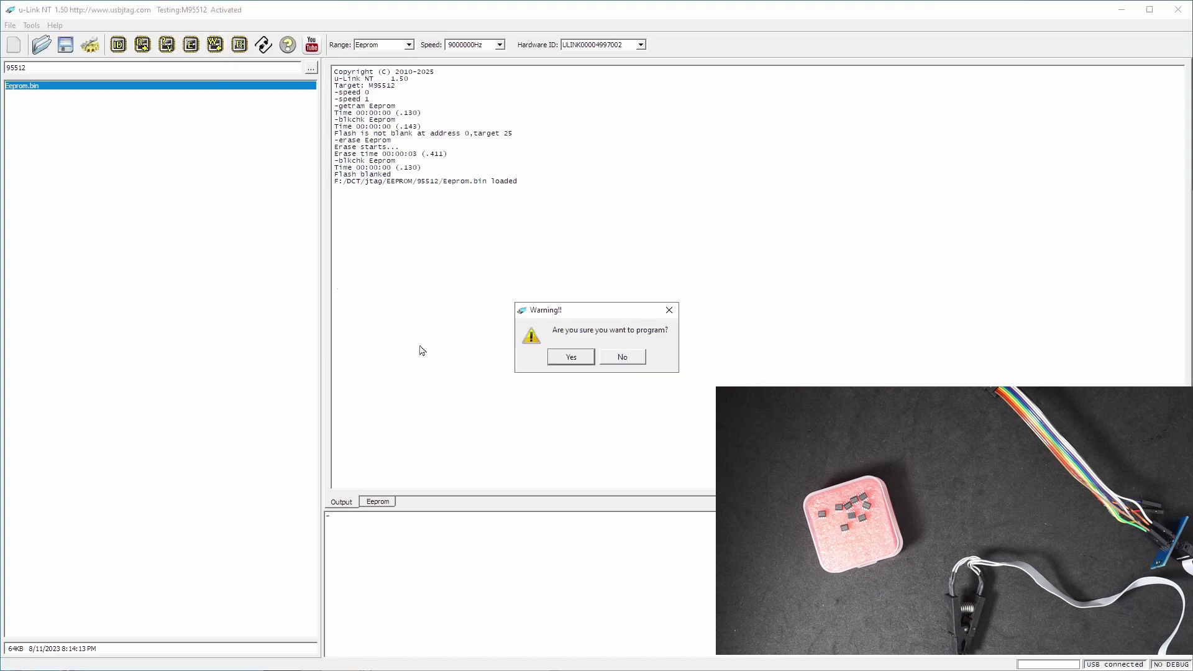
{"action": "left_click", "coordinate": [569, 359]}
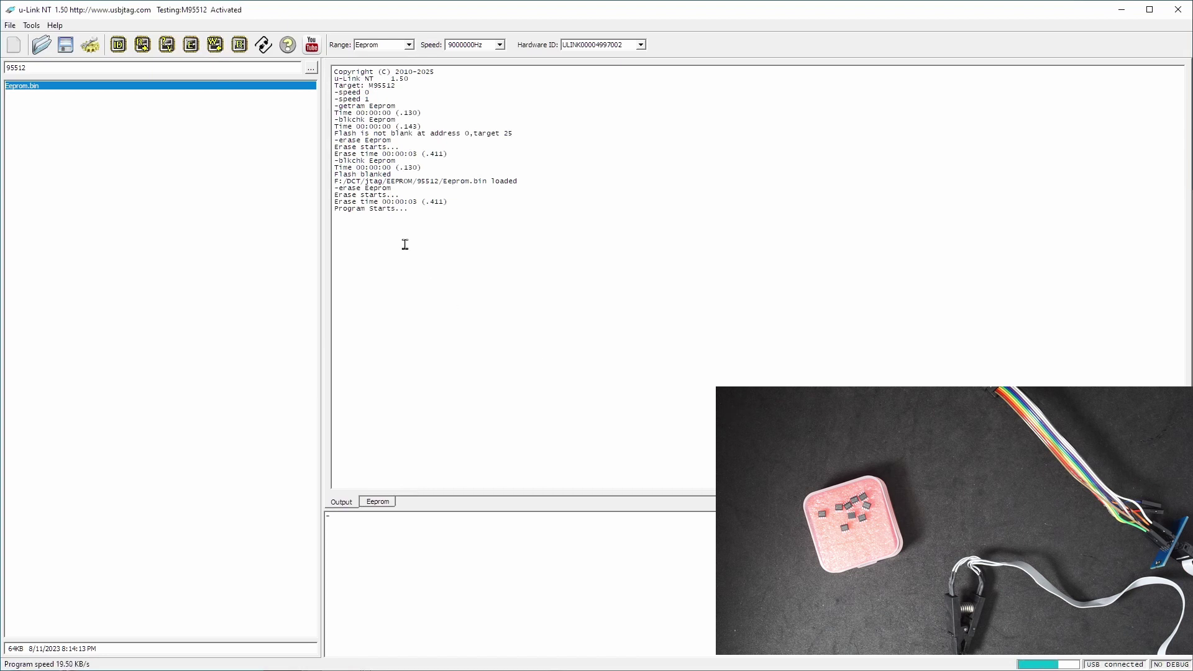
{"action": "left_click", "coordinate": [171, 52]}
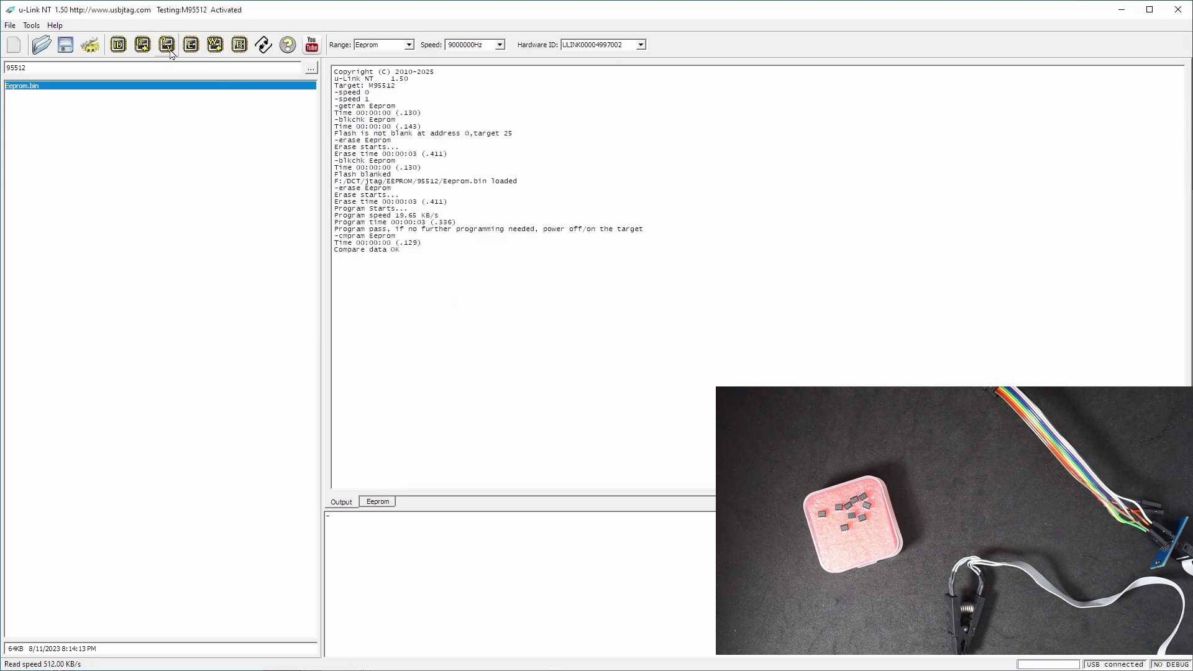